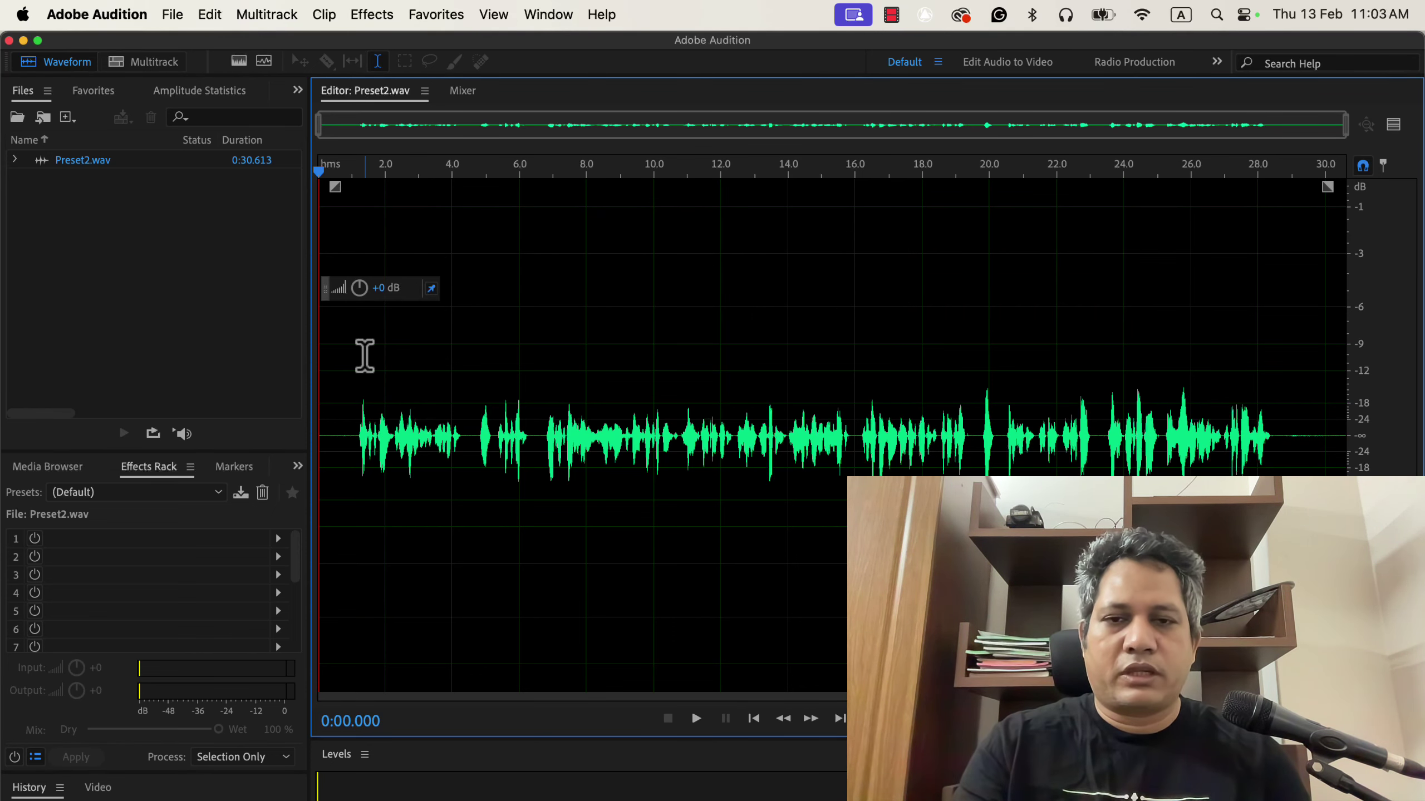
Switch to the Sound Better Guide PDF in Preview and read Step 1 on normalizing and Step 2 on de-noising
key(super+Tab)
key(super+Tab)
key(super+Tab)
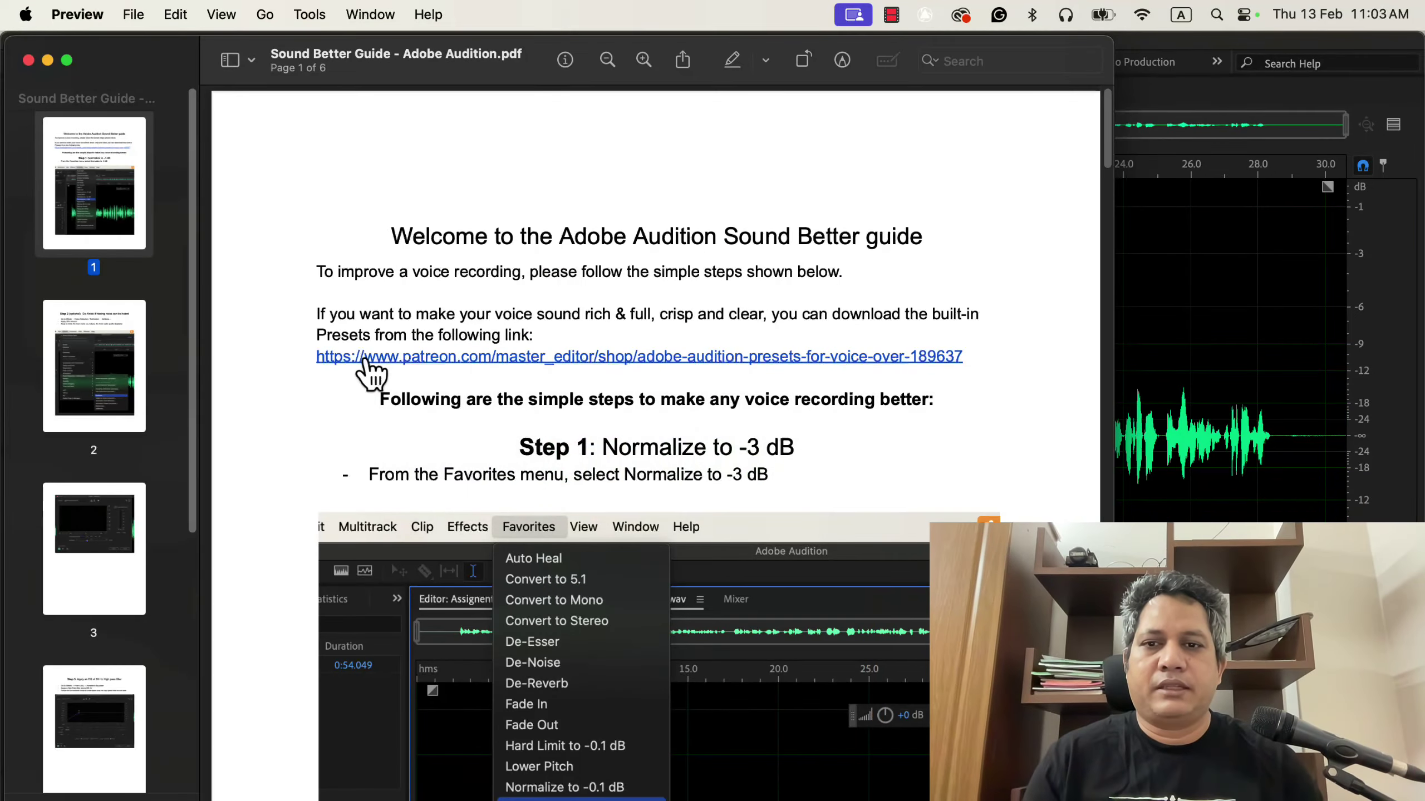
scroll(325, 391, down, 10)
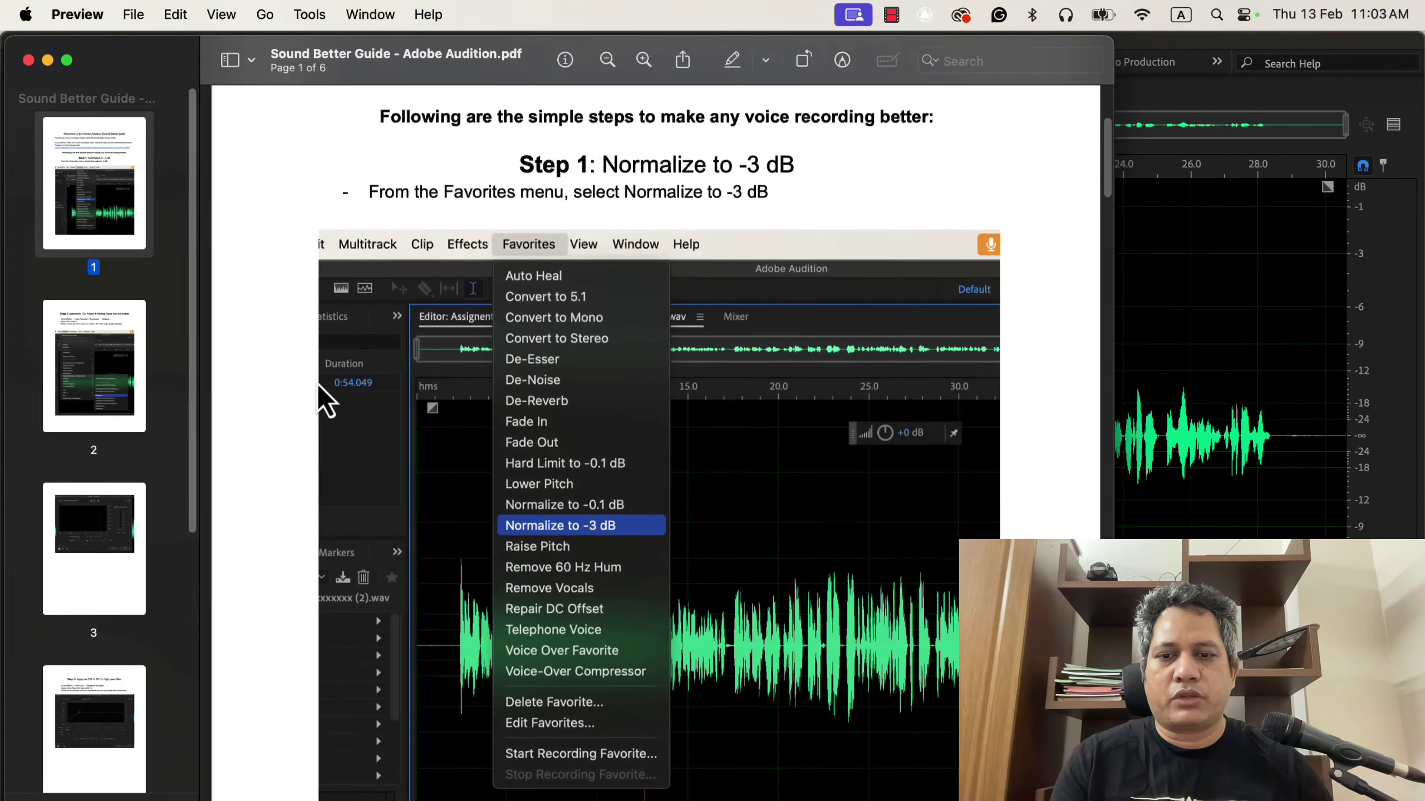
scroll(323, 379, down, 10)
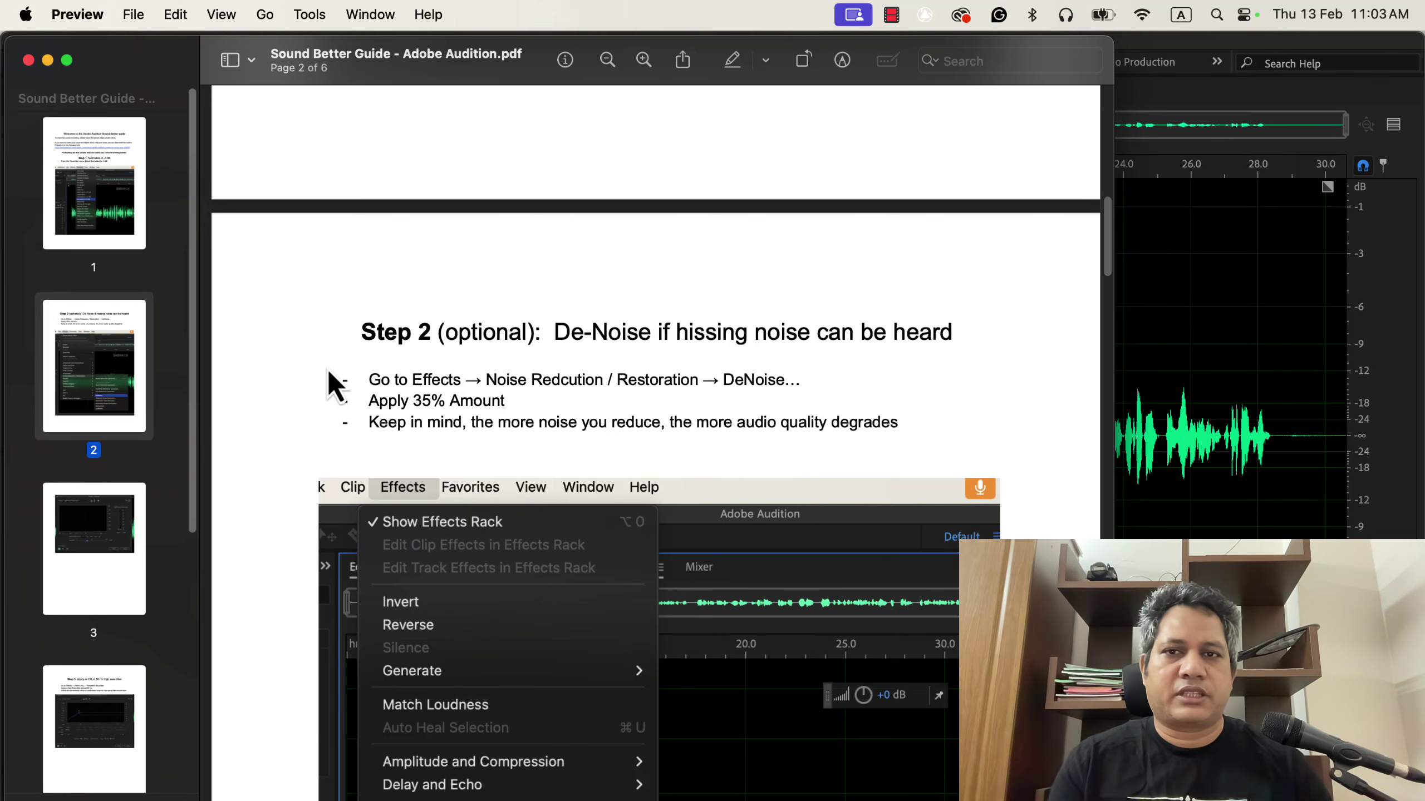
scroll(328, 372, down, 3)
scroll(327, 369, down, 1)
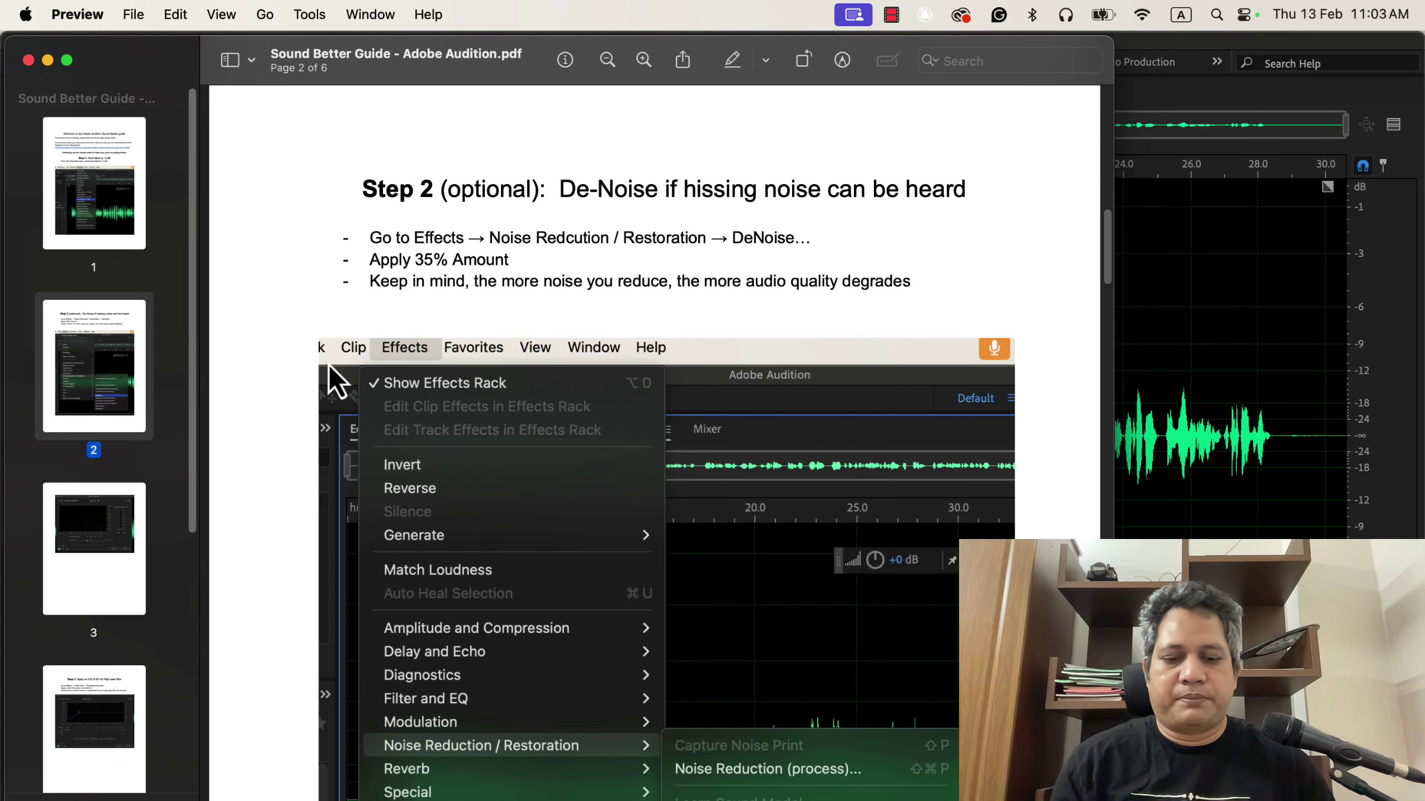
Switch back to Adobe Audition and play the opening seconds of the original Preset2.wav recording
key(super+Tab)
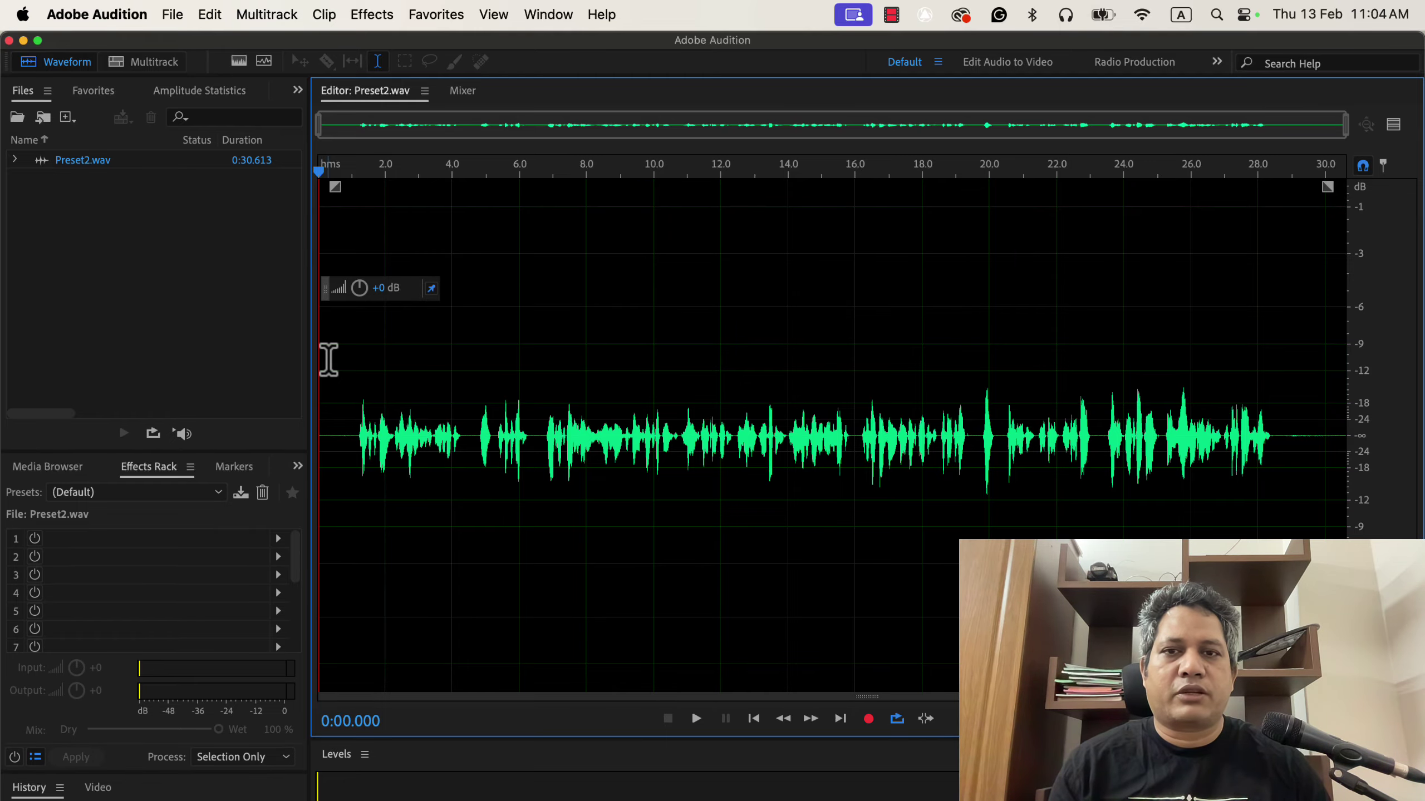
key(space)
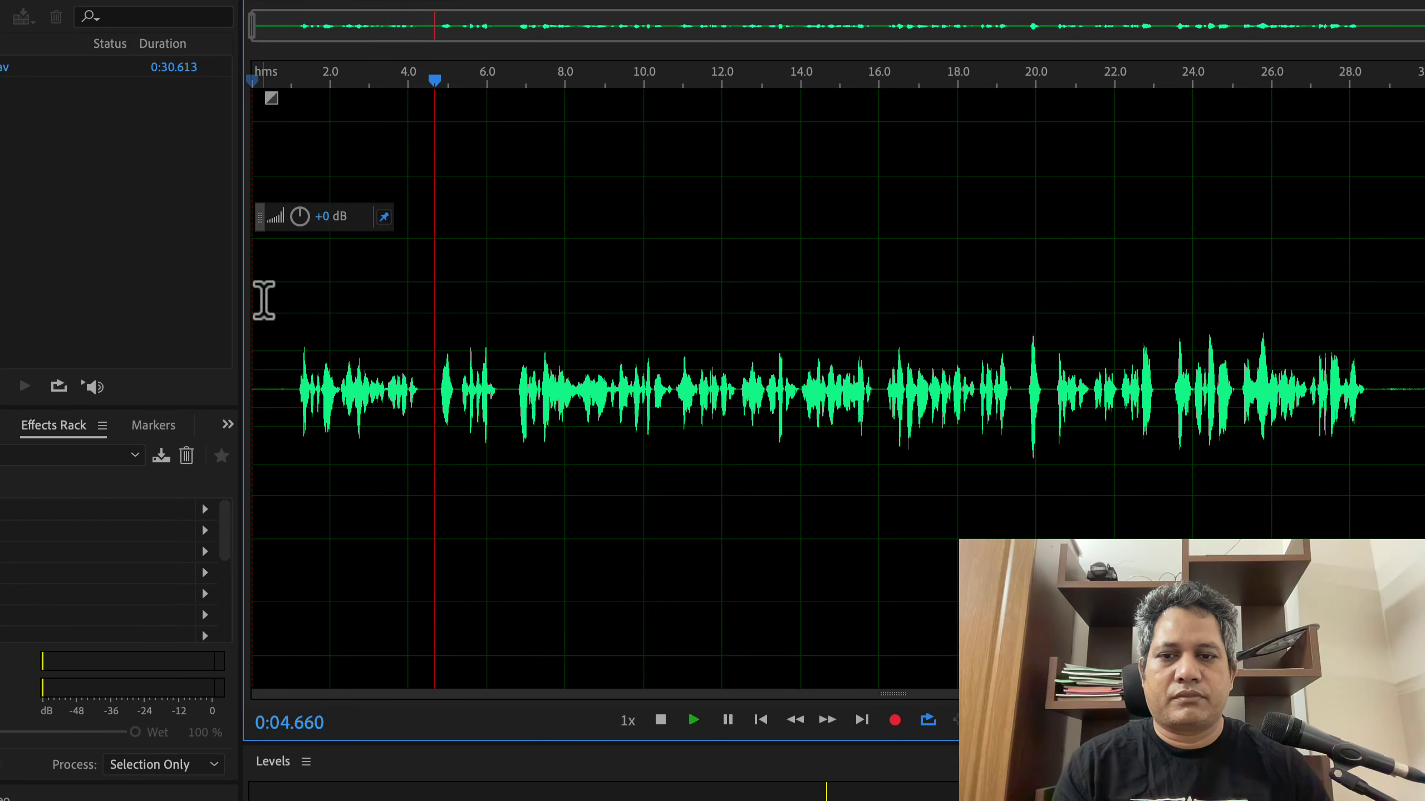
key(space)
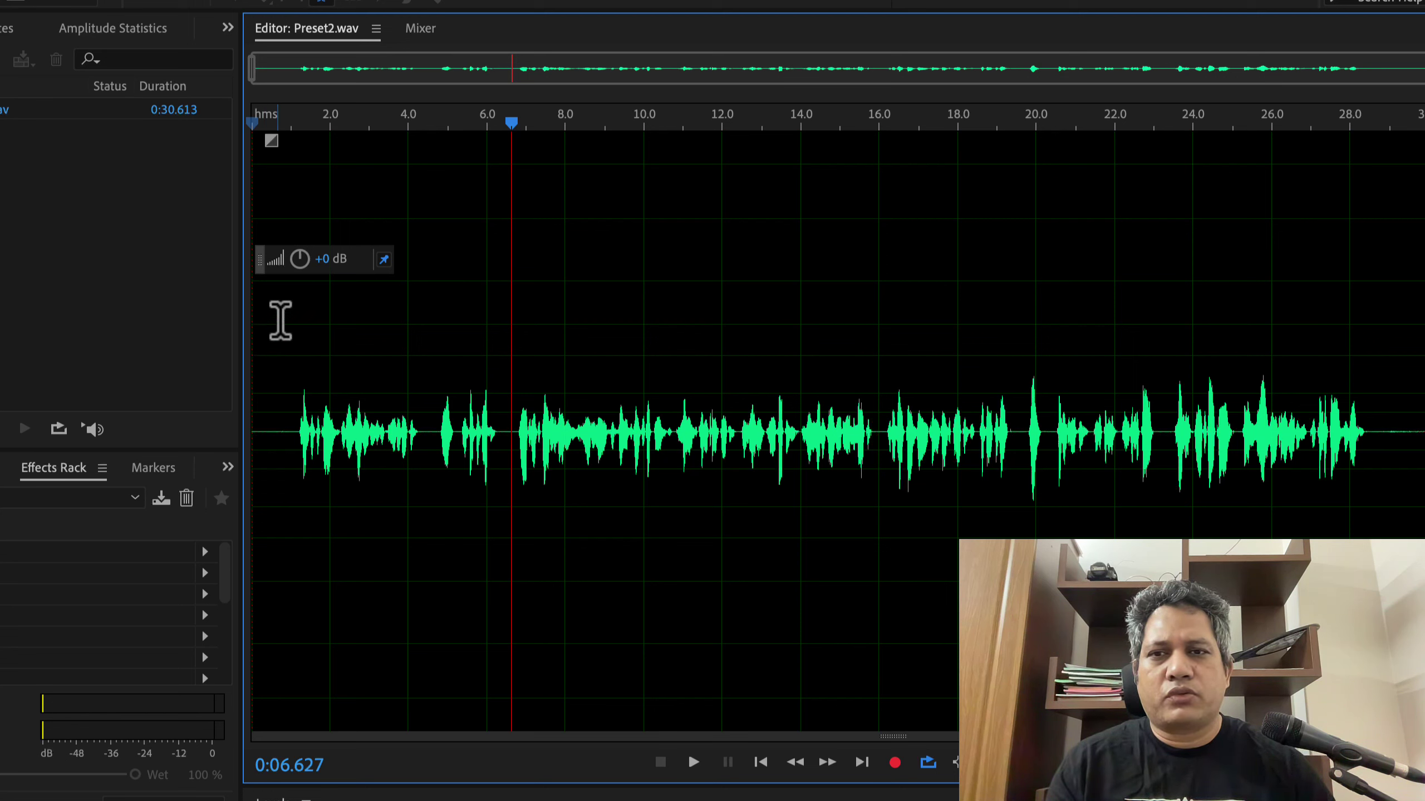
Normalize the entire Preset2.wav recording to -3 dB and clear the selection
click(368, 3)
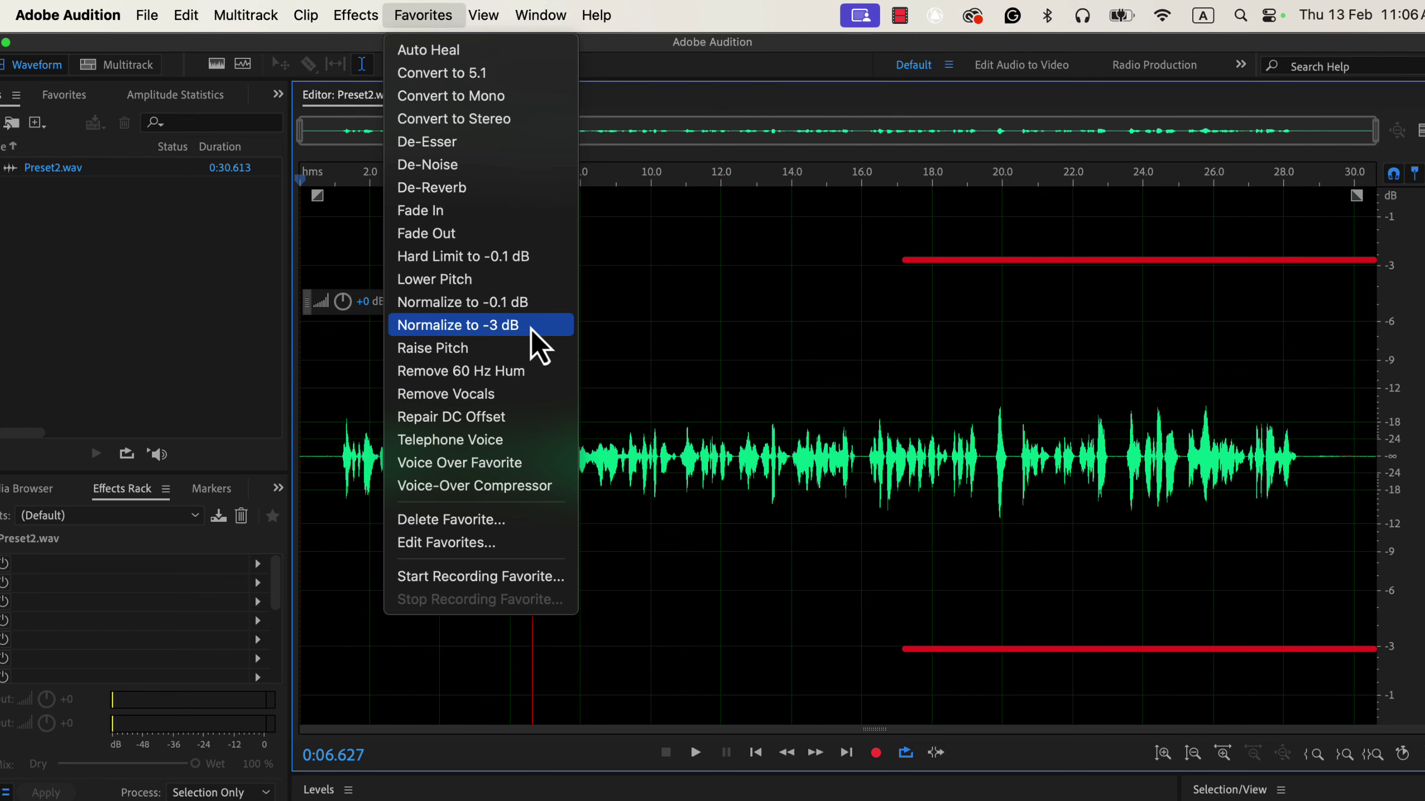
click(530, 328)
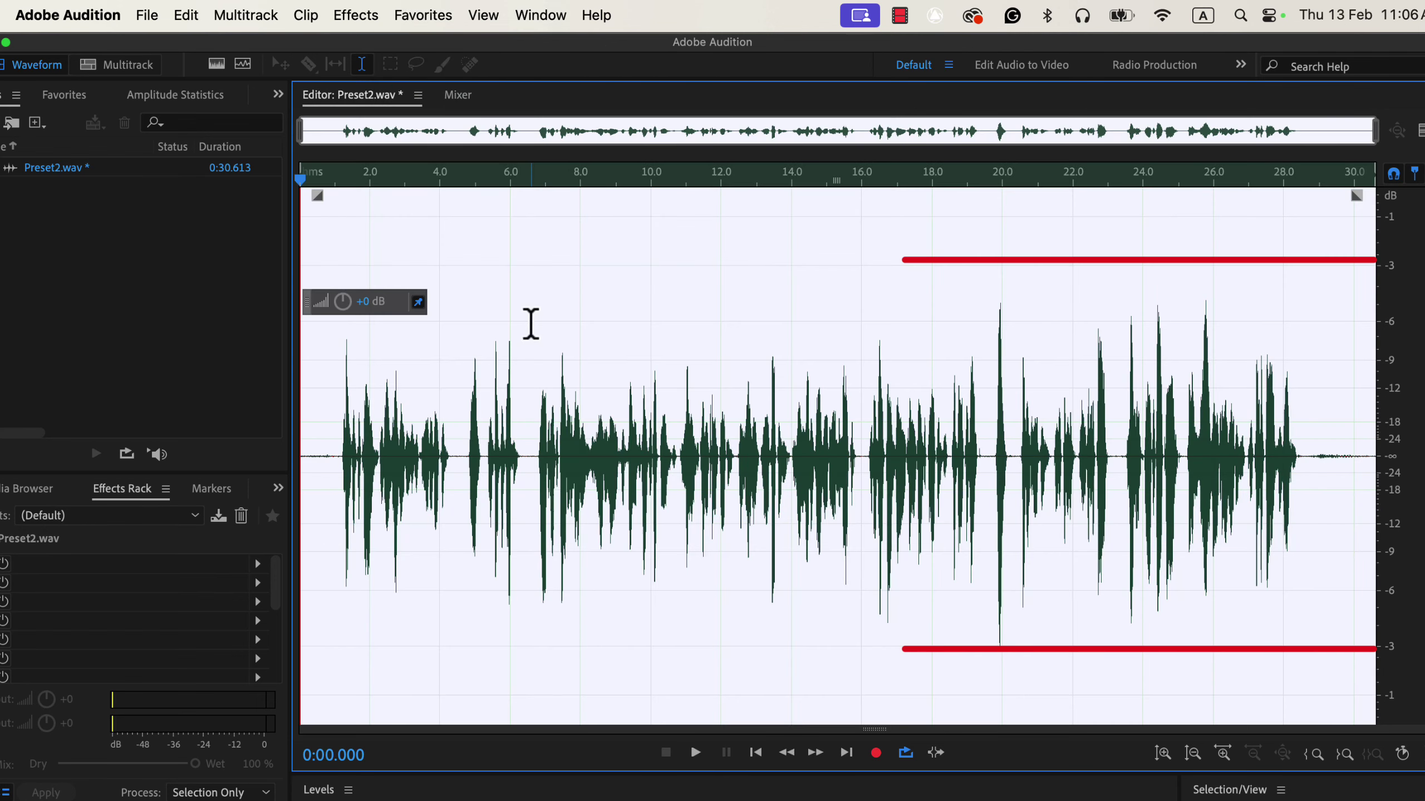
click(561, 325)
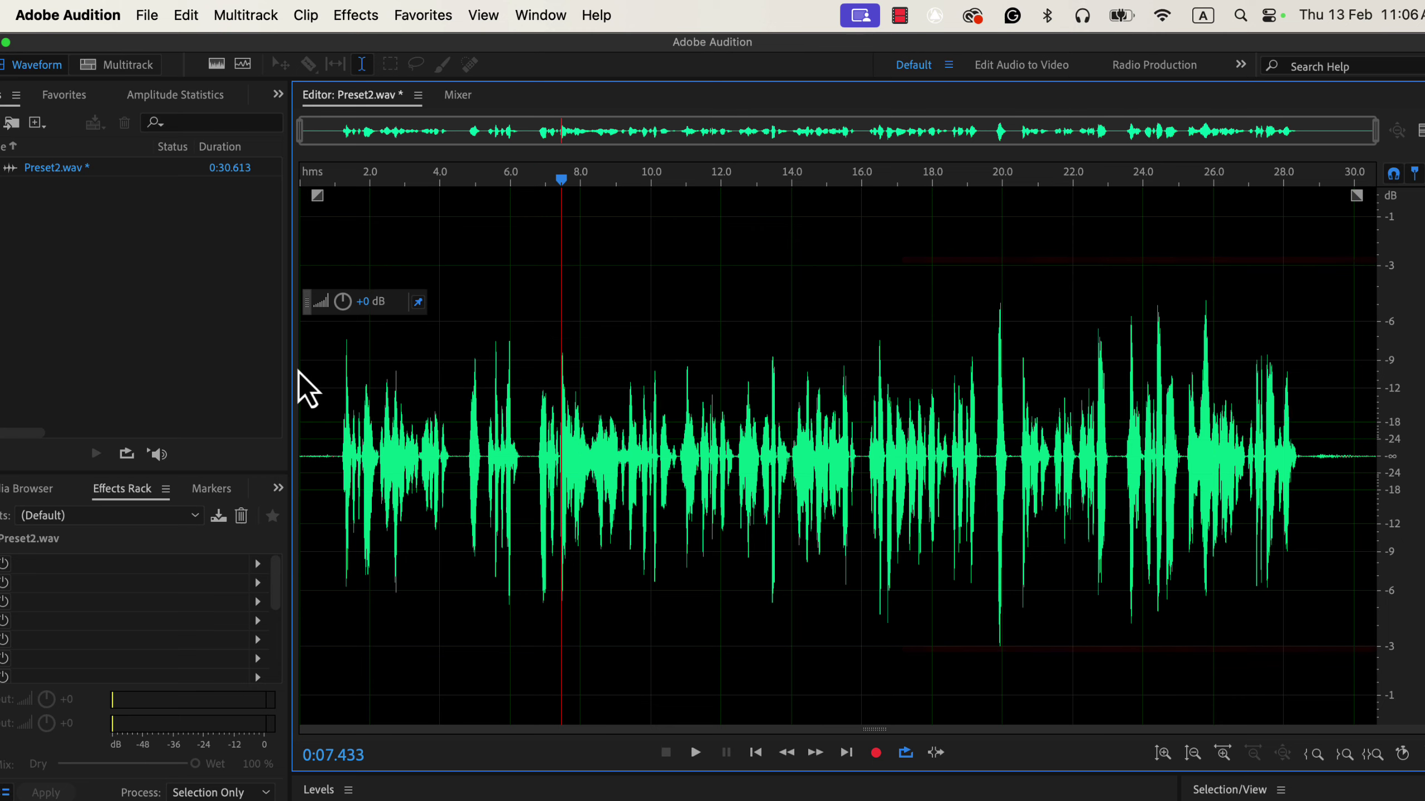
Play the normalized recording from the beginning for several seconds to check its loudness
key(Home)
key(space)
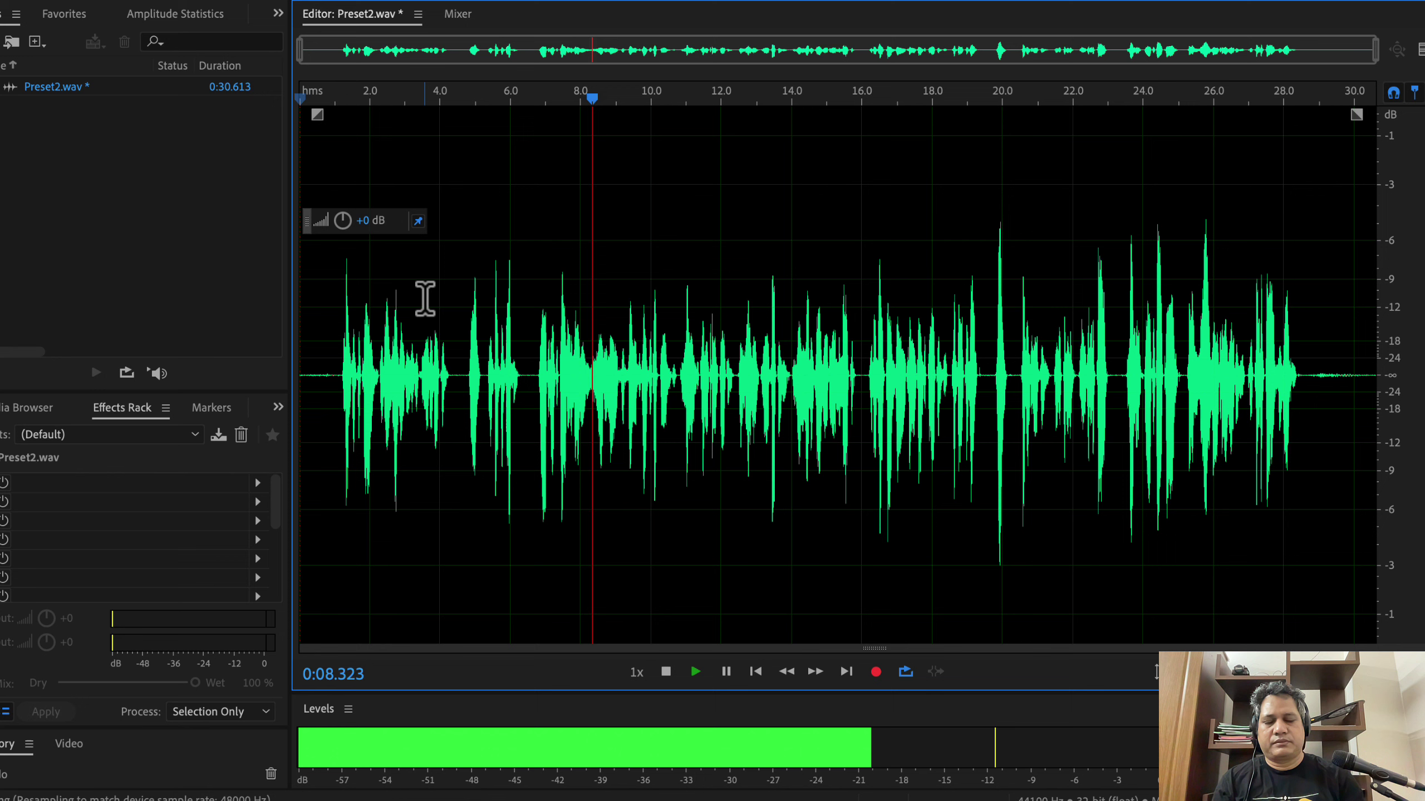
key(space)
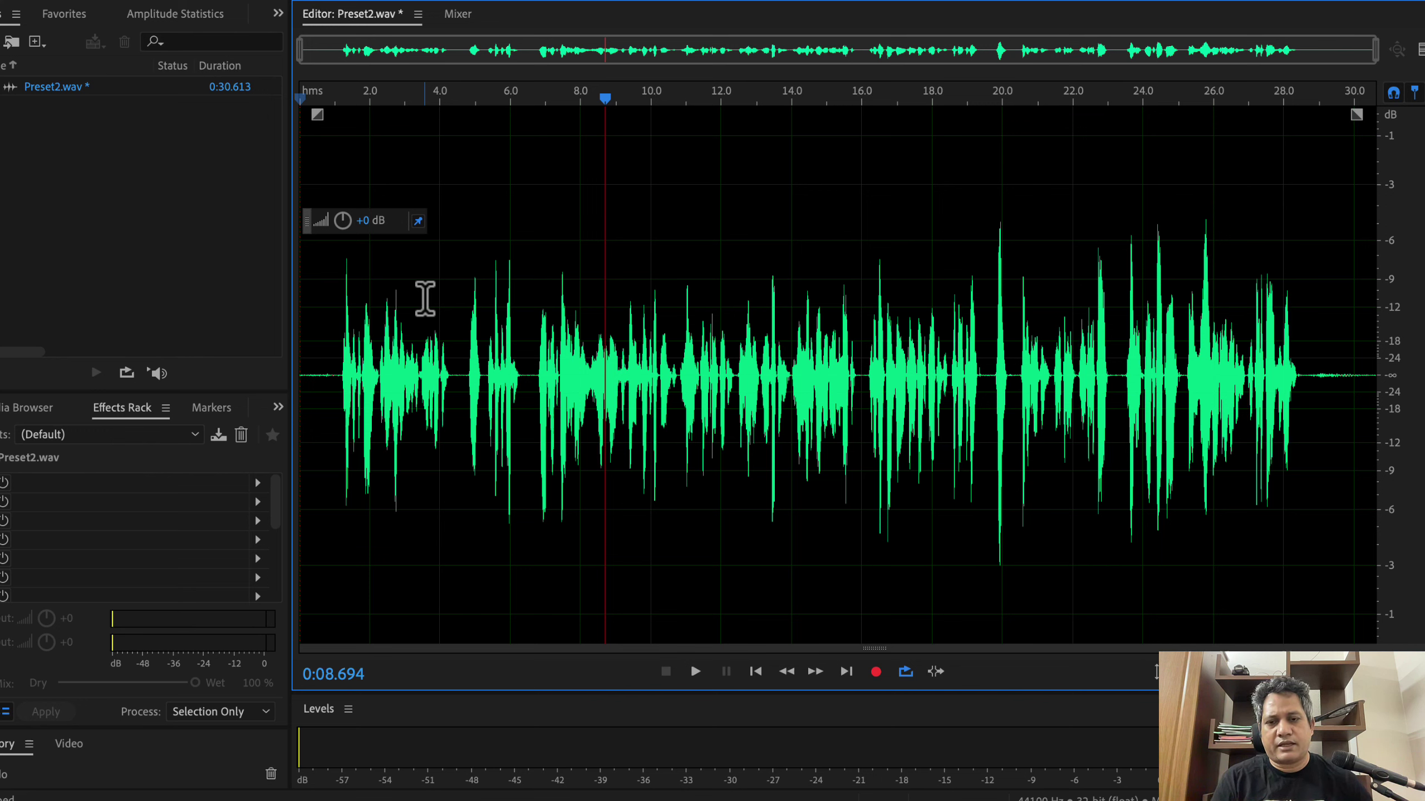
Select the silent opening second of the waveform, listen to its background noise, and clear the selection
drag(336, 359, 280, 353)
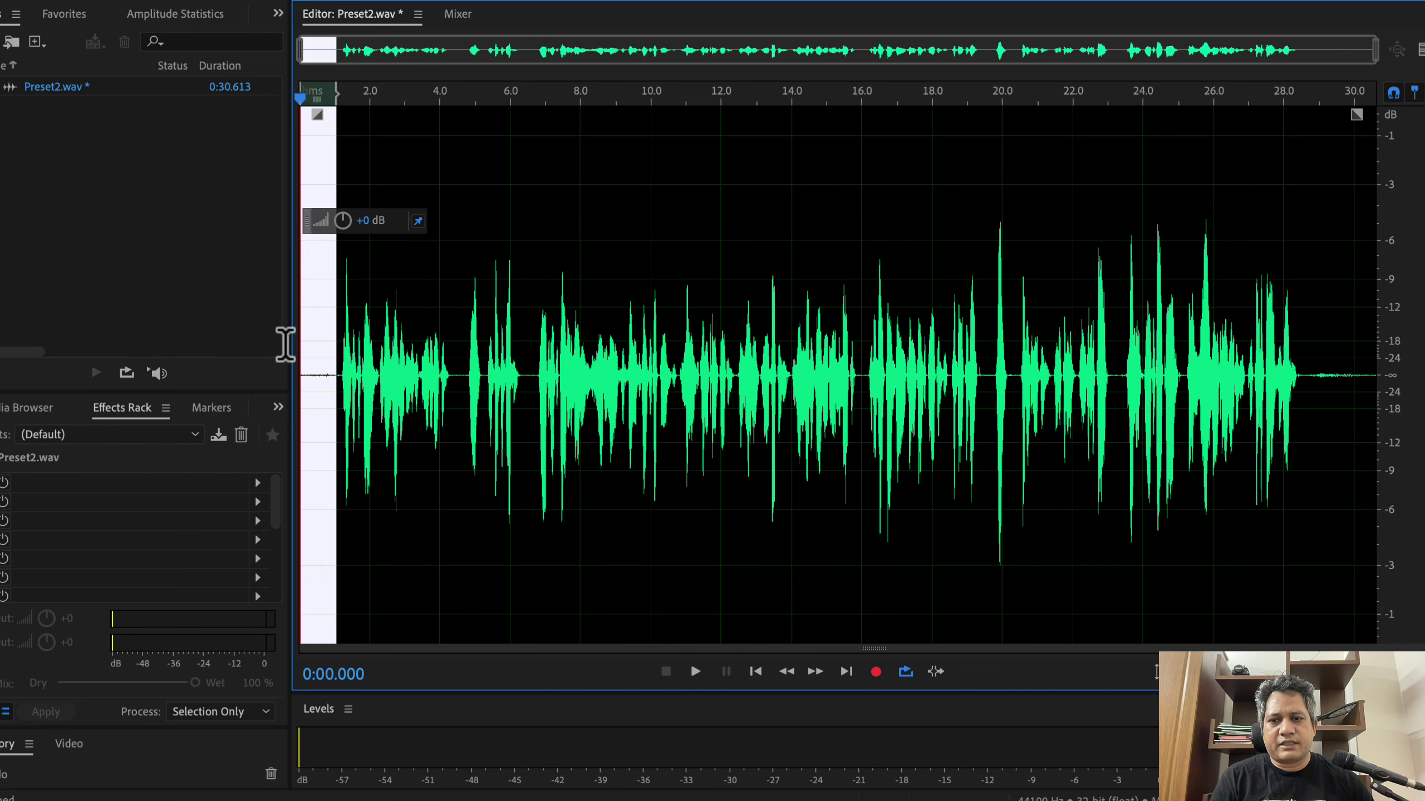
key(space)
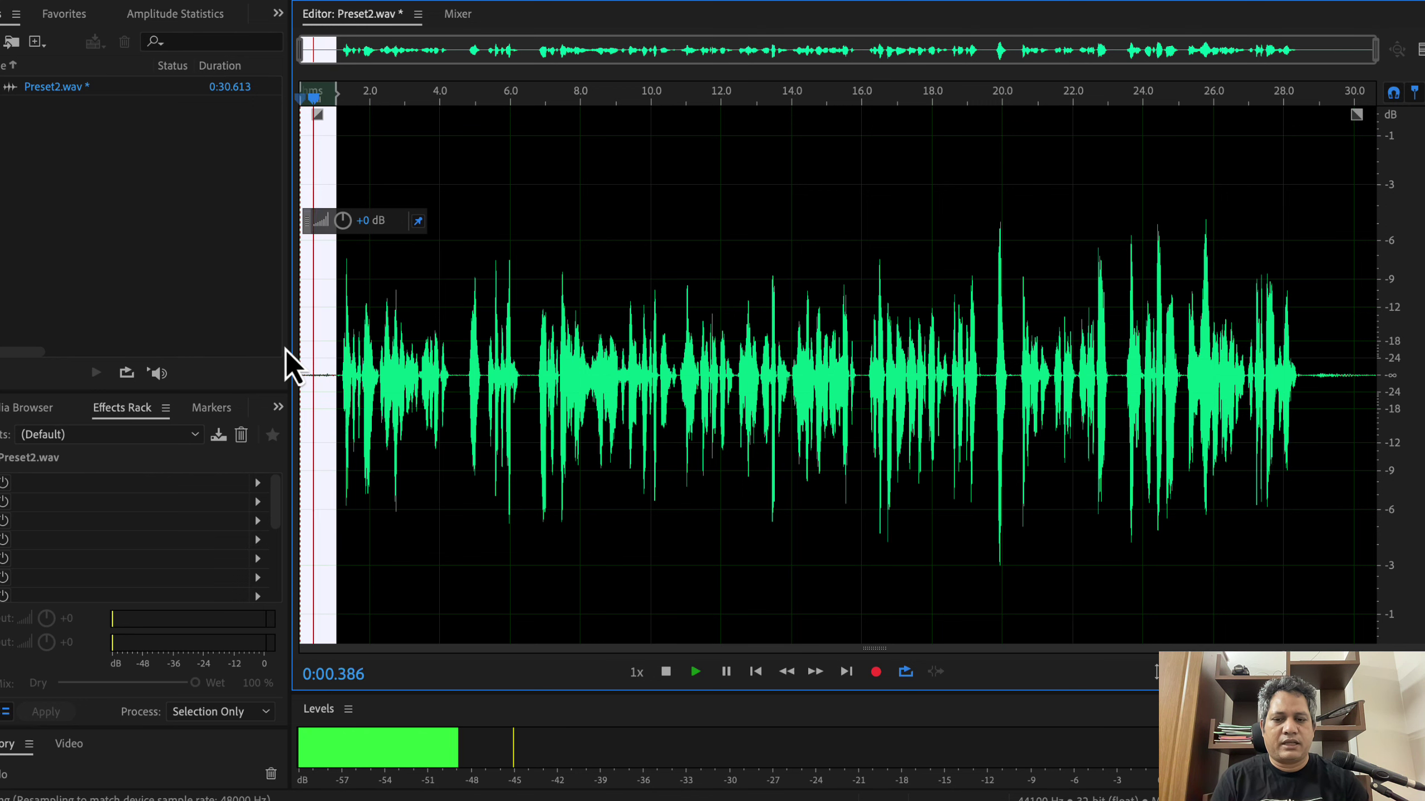
key(space)
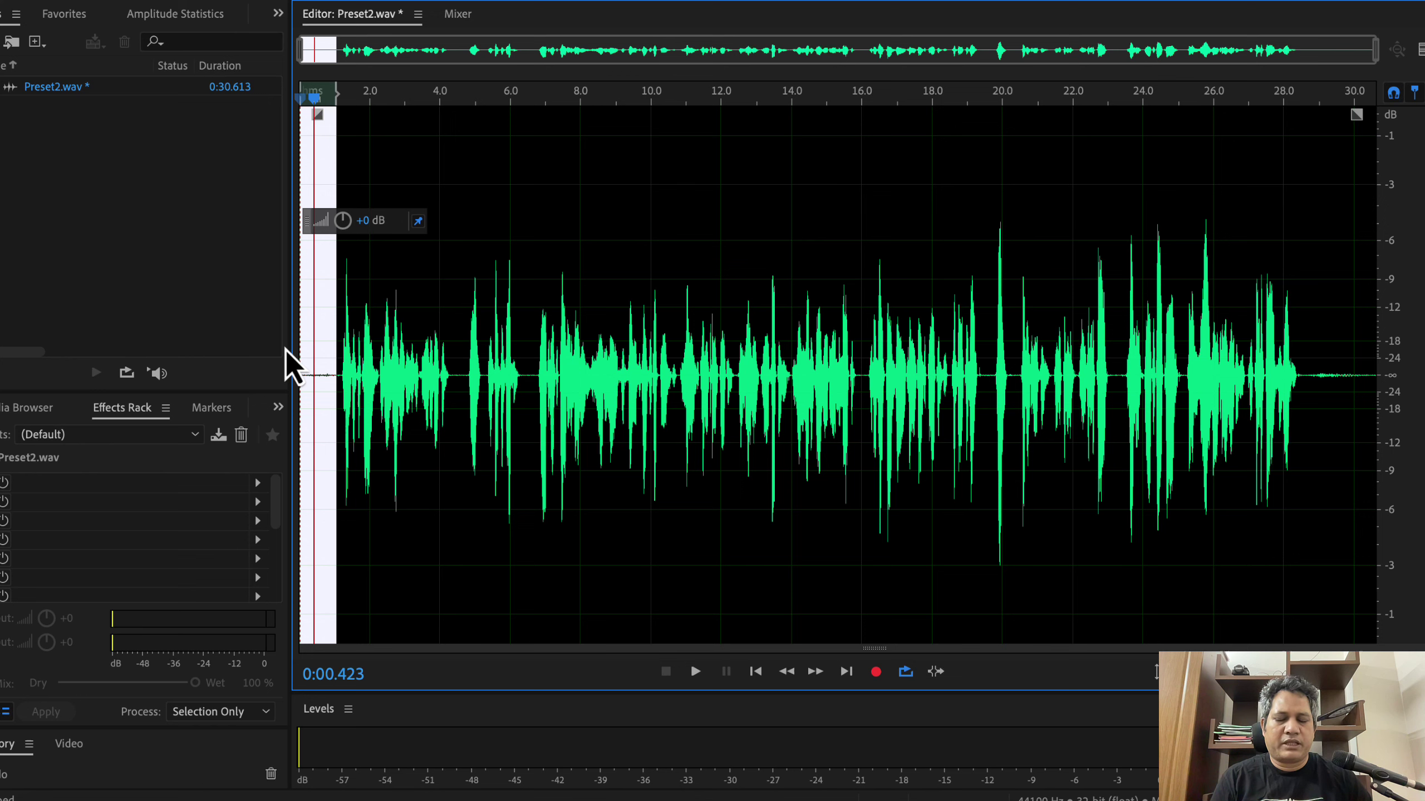
key(space)
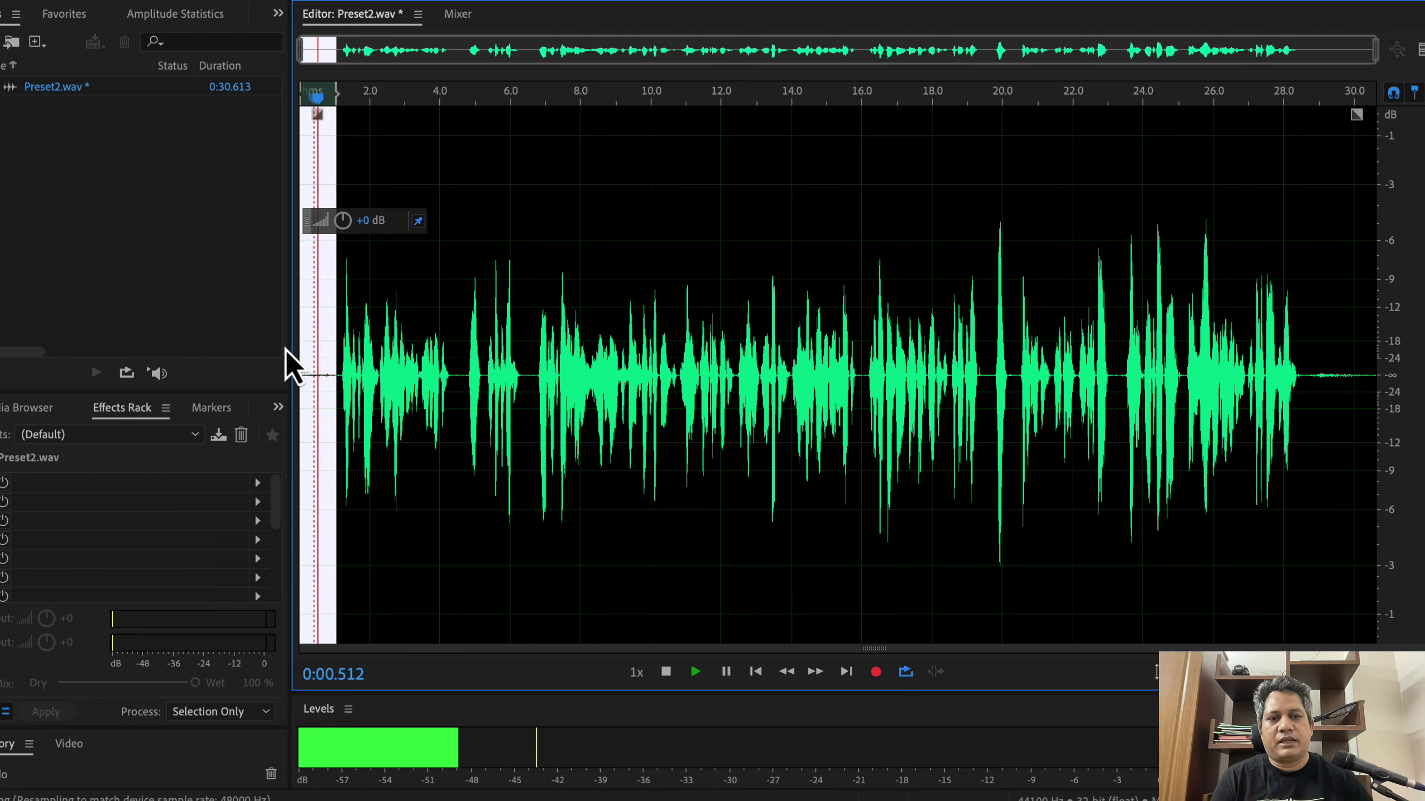
key(space)
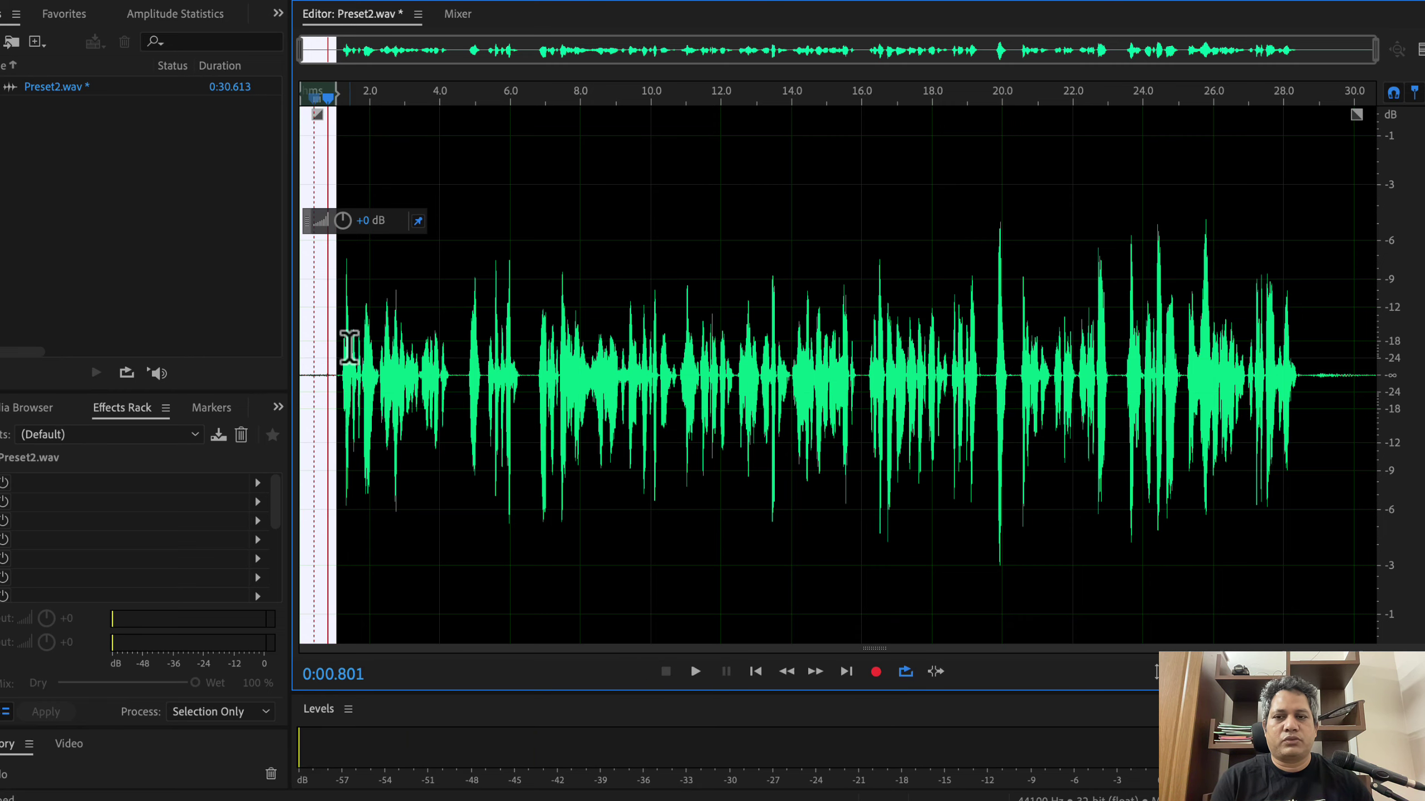
click(441, 349)
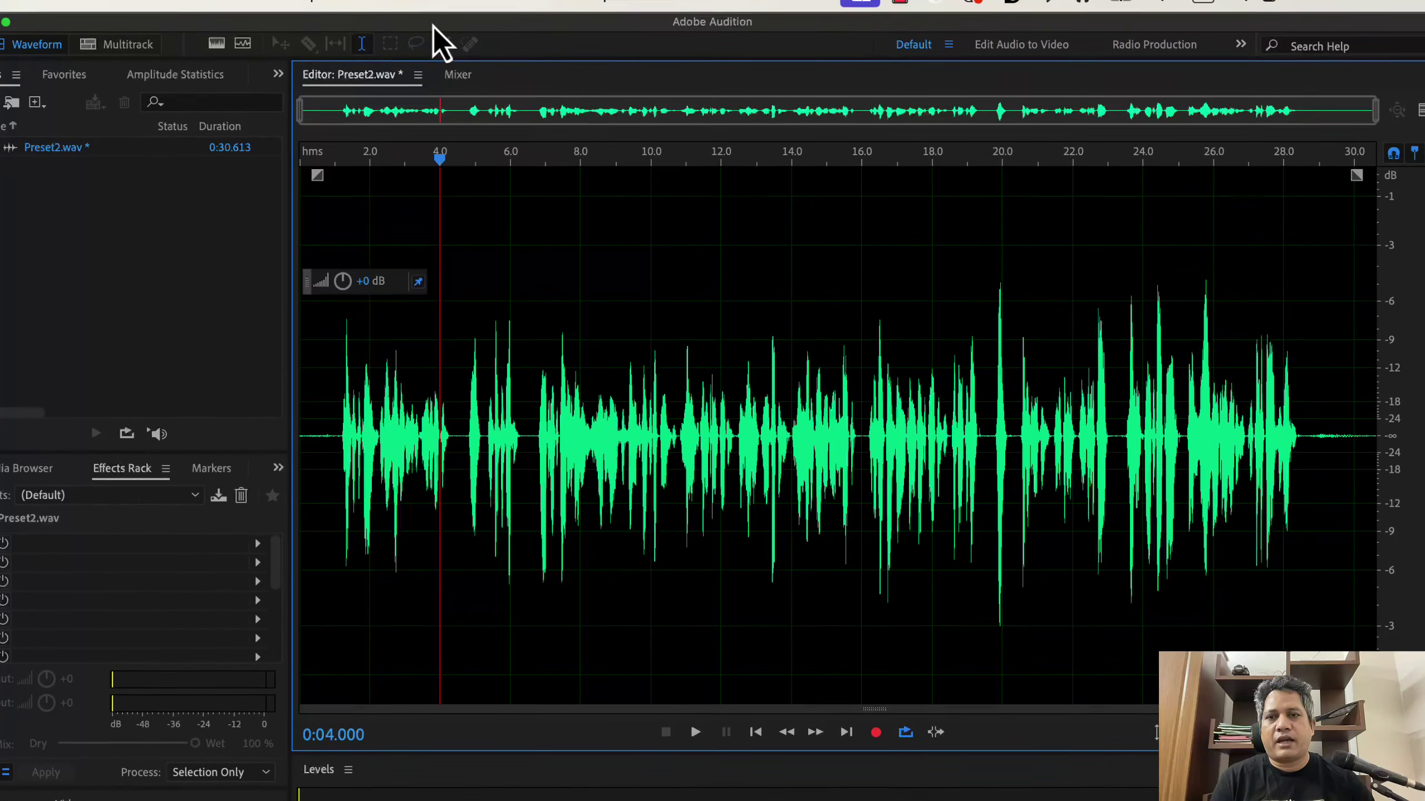
Open the DeNoise noise reduction effect for the recording
click(359, 17)
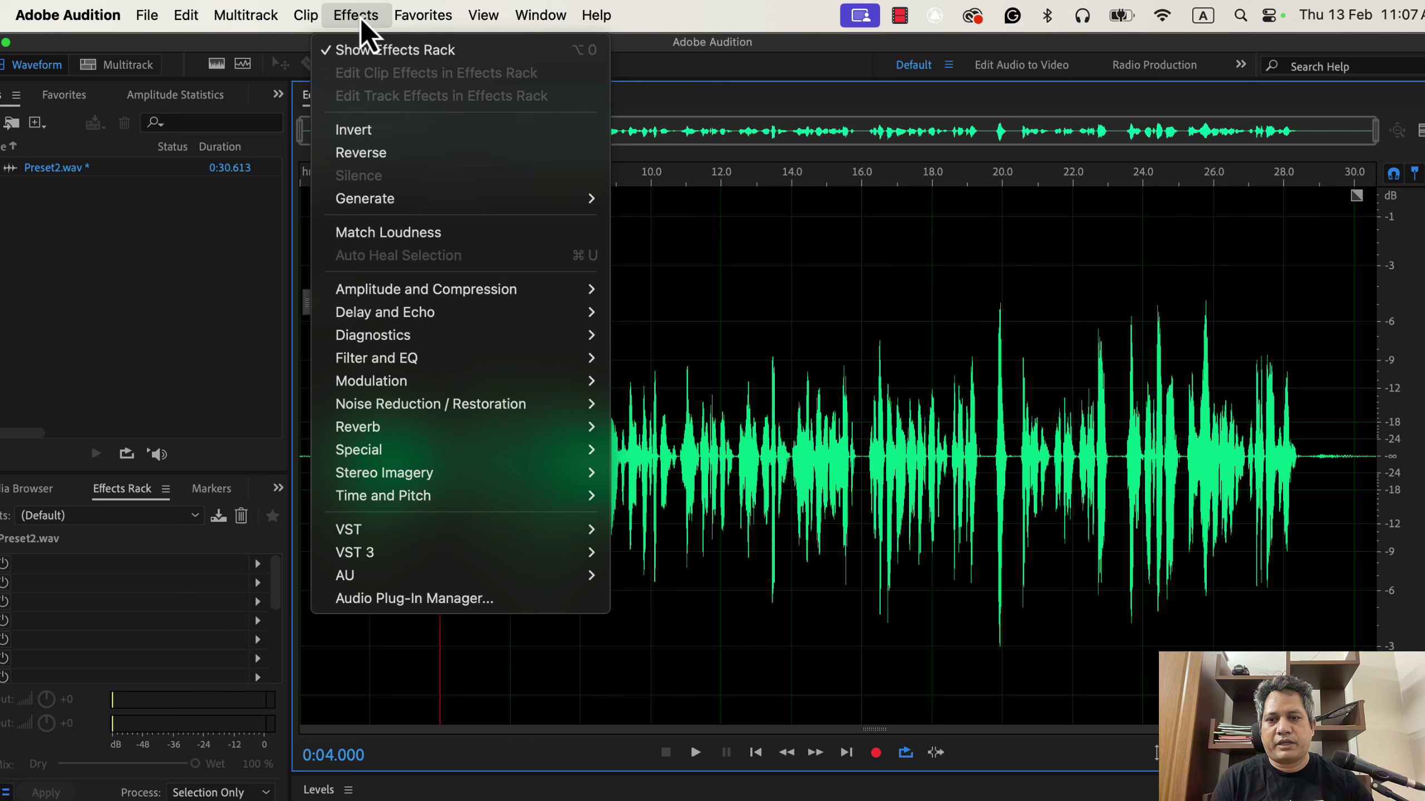
mouse_move(434, 406)
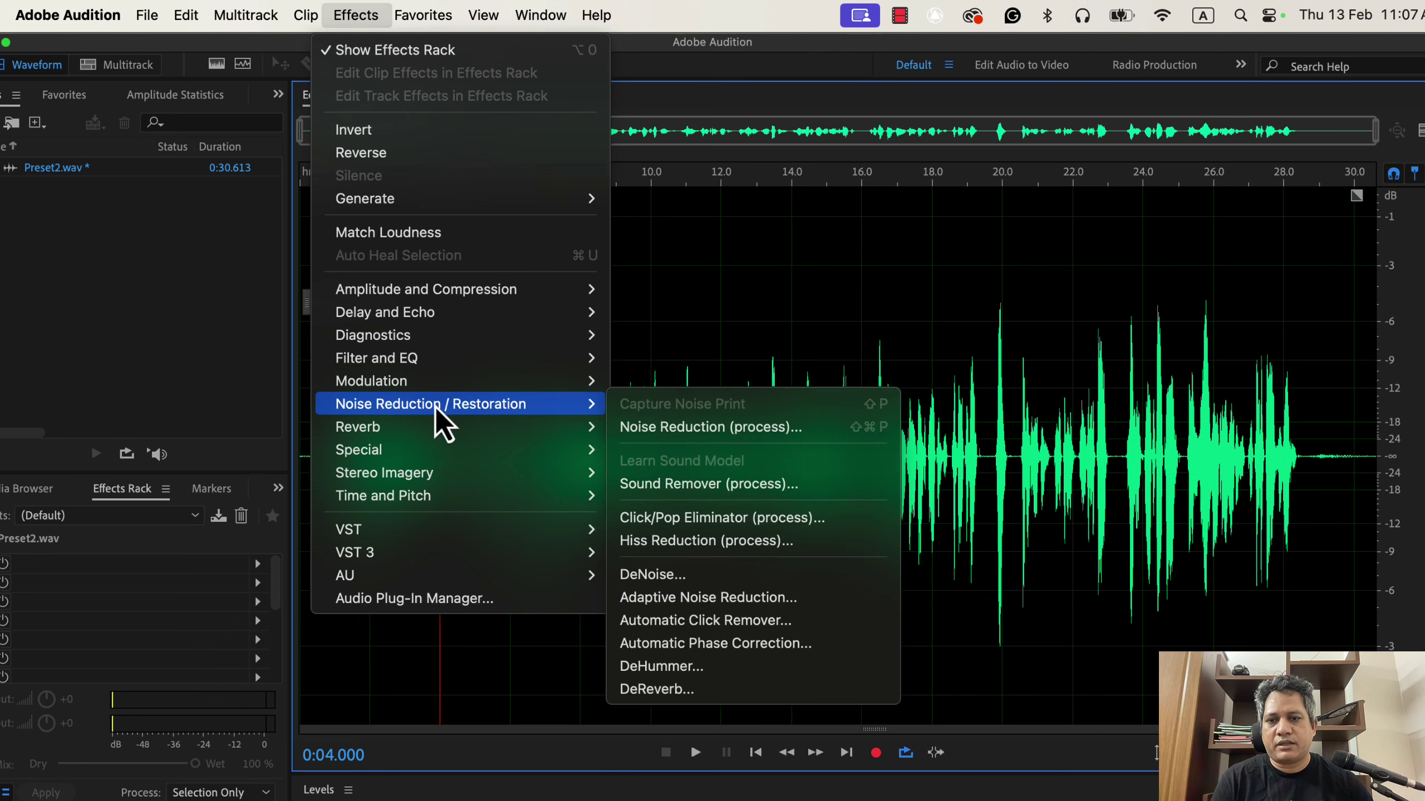
click(723, 584)
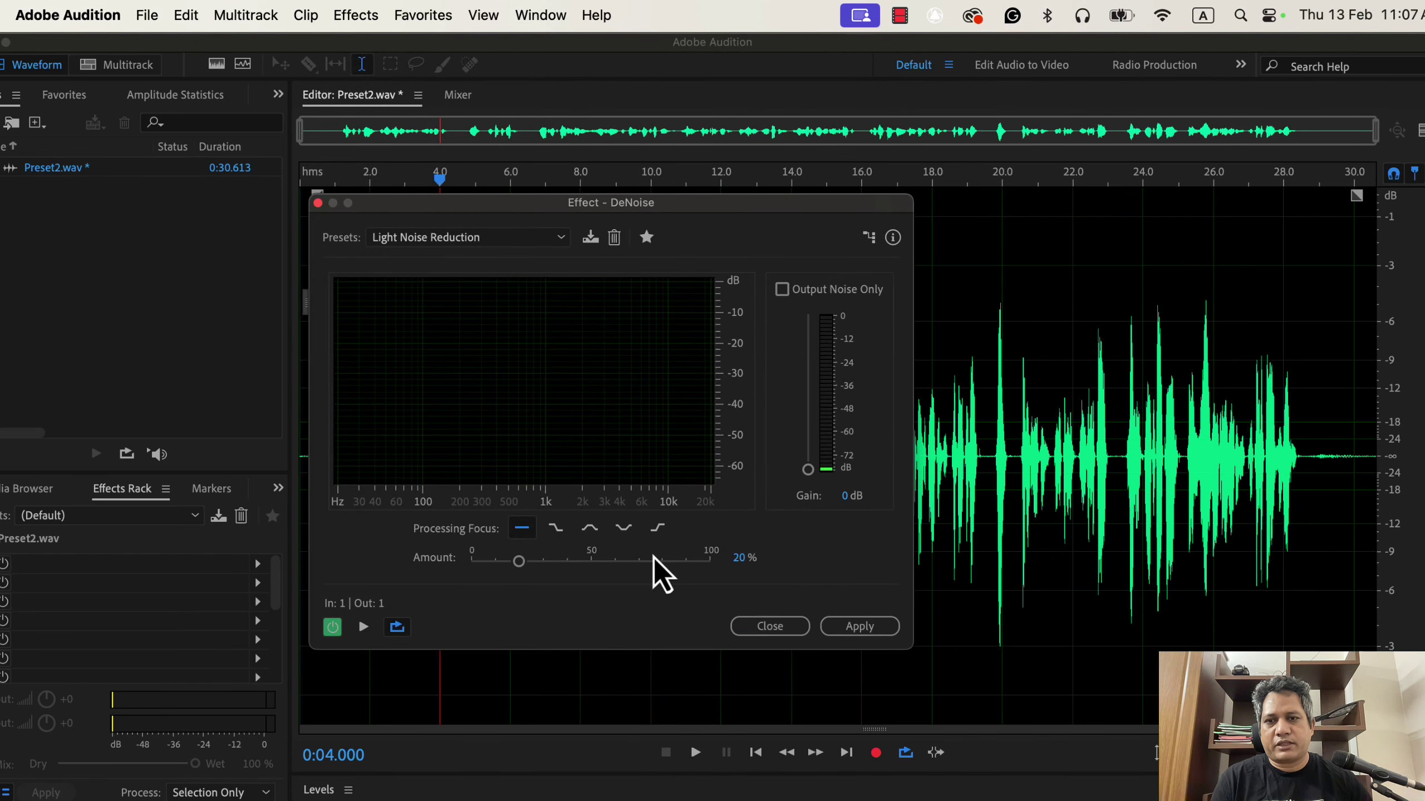
Try the Heavy Noise Reduction preset in DeNoise and return to Light Noise Reduction
click(504, 239)
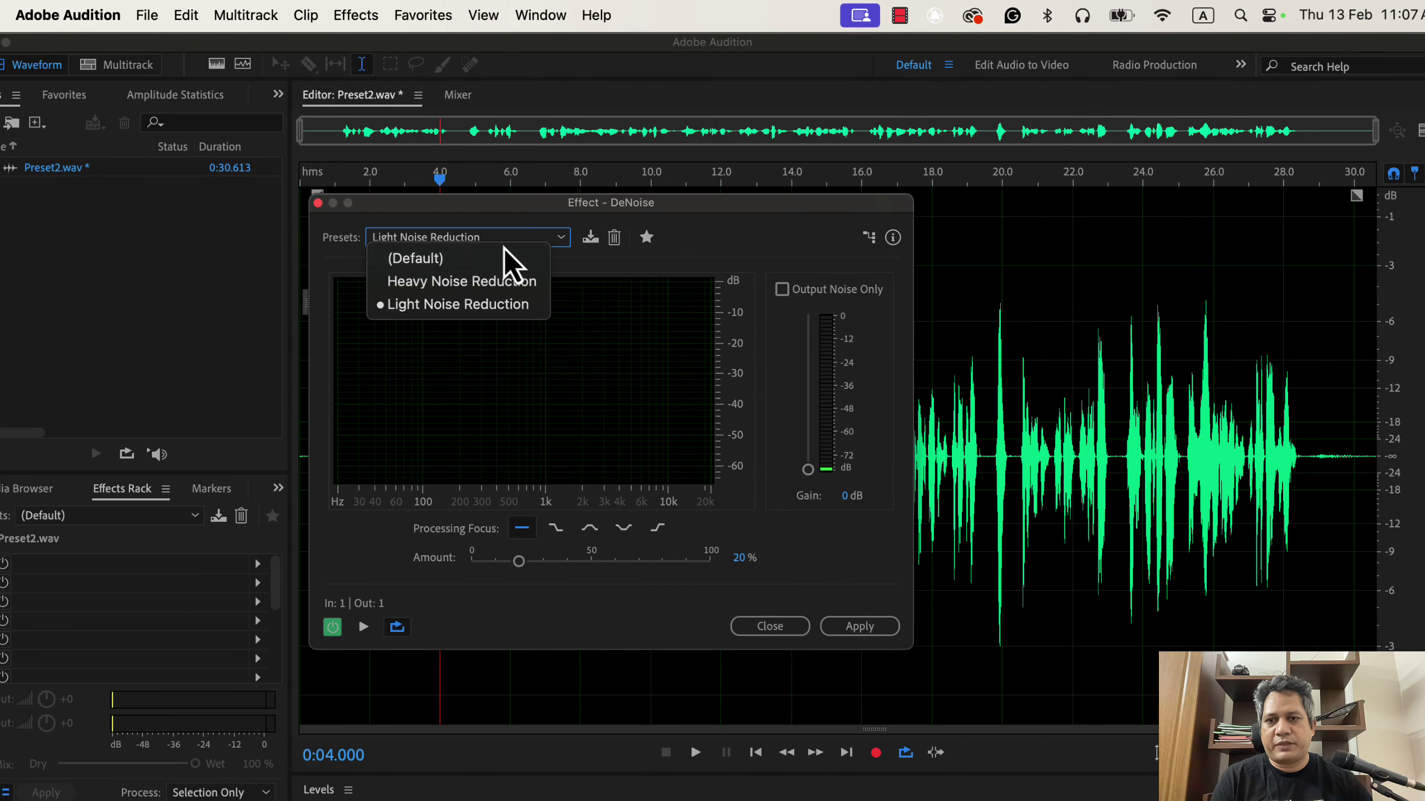
click(497, 285)
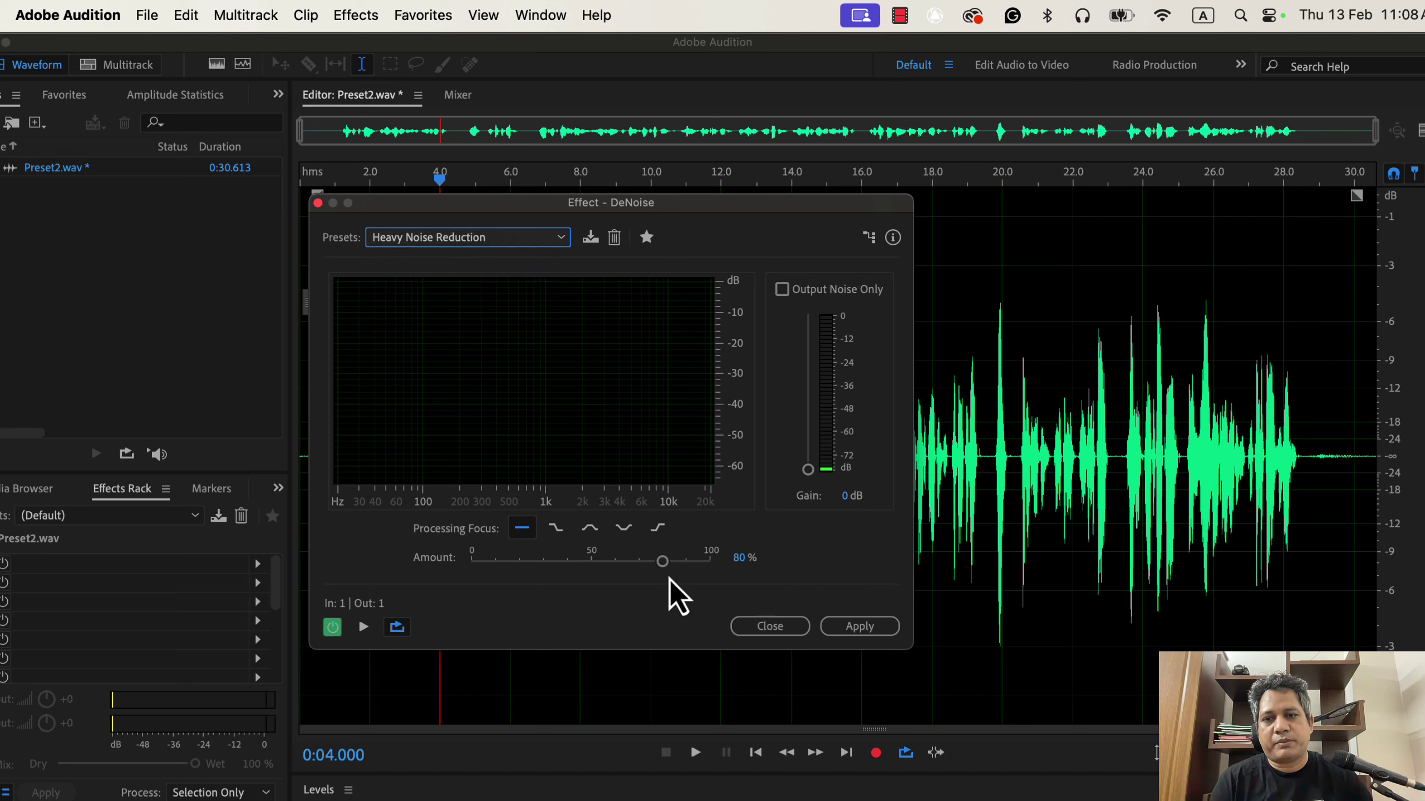
click(508, 245)
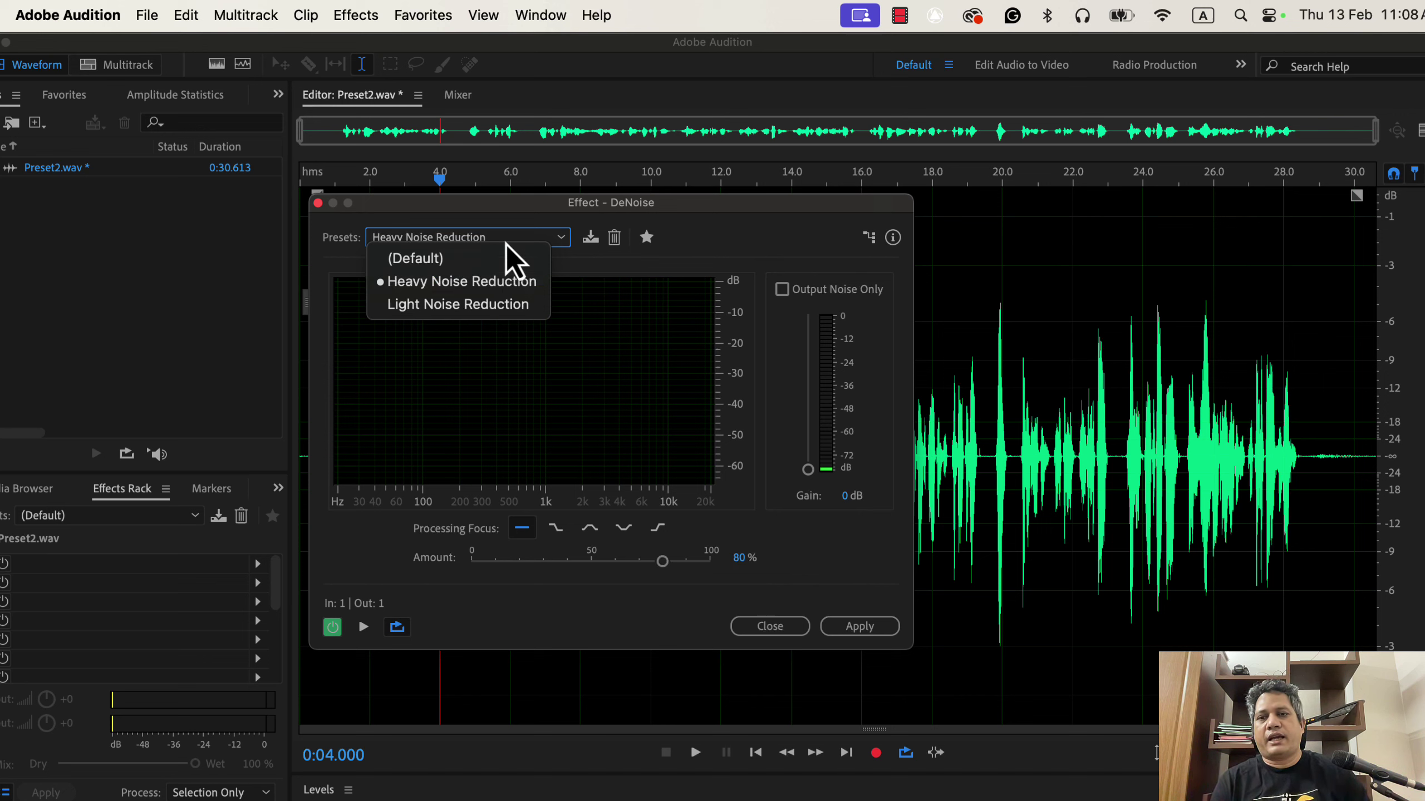
click(482, 310)
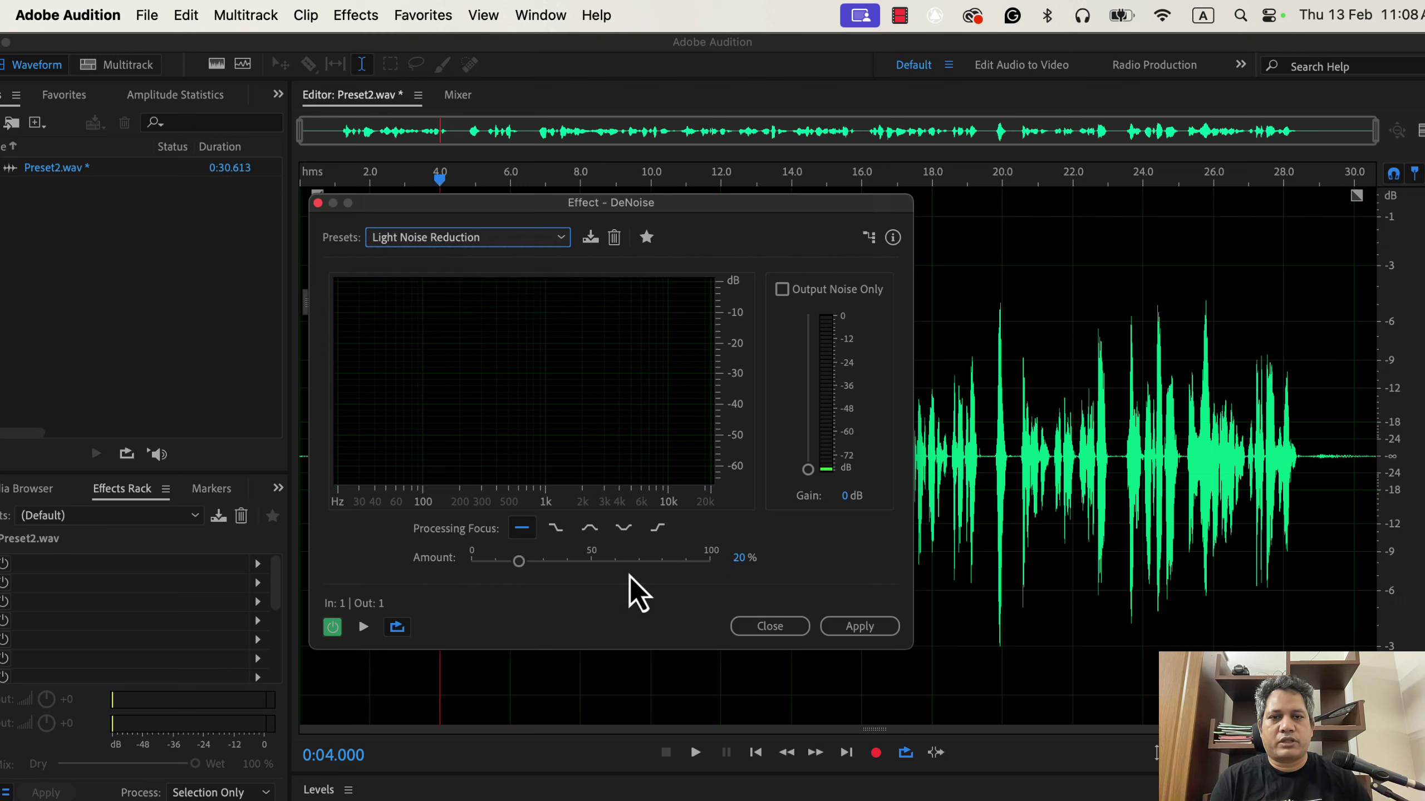
Set the DeNoise amount to 40% and preview the effect on the silent opening second of the waveform
drag(521, 569, 545, 568)
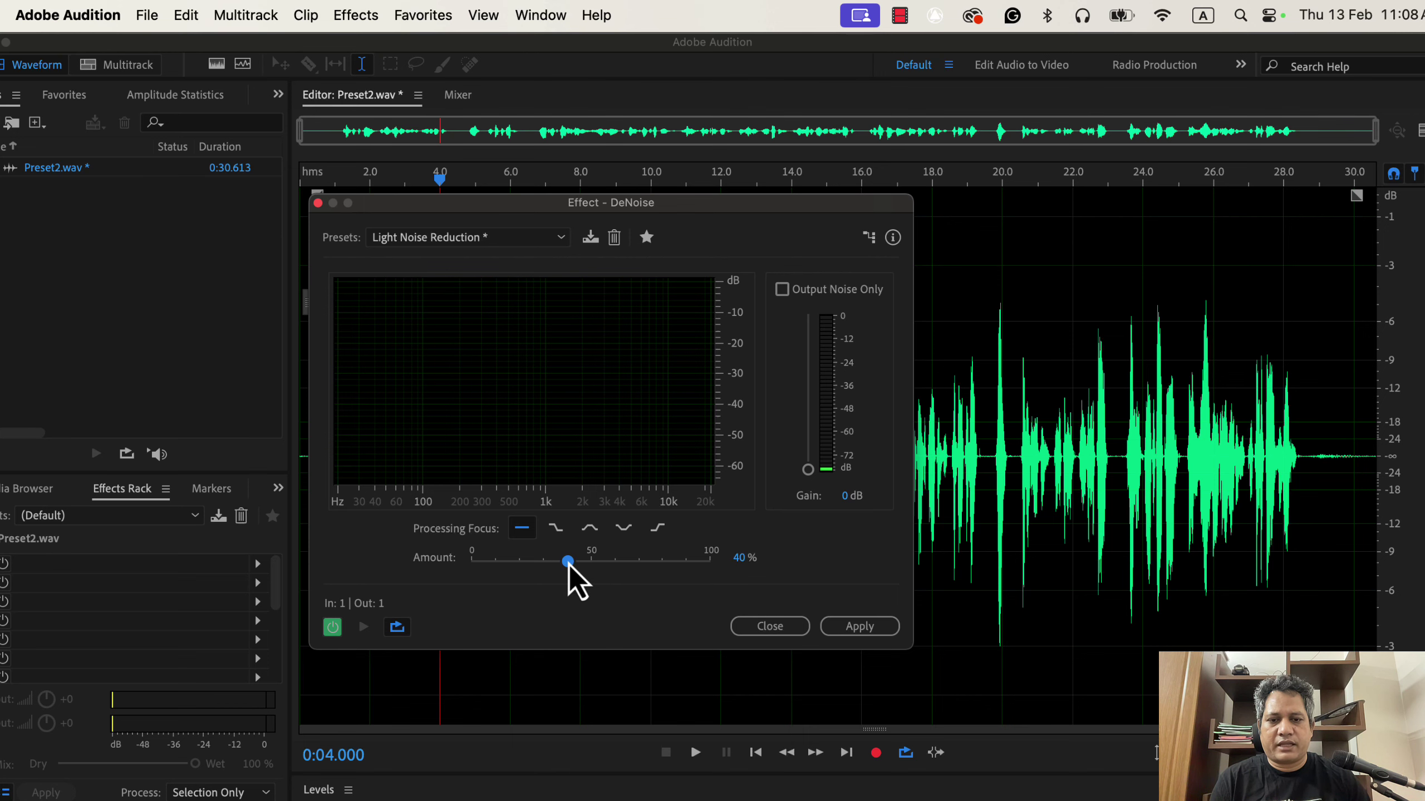
drag(481, 207, 706, 208)
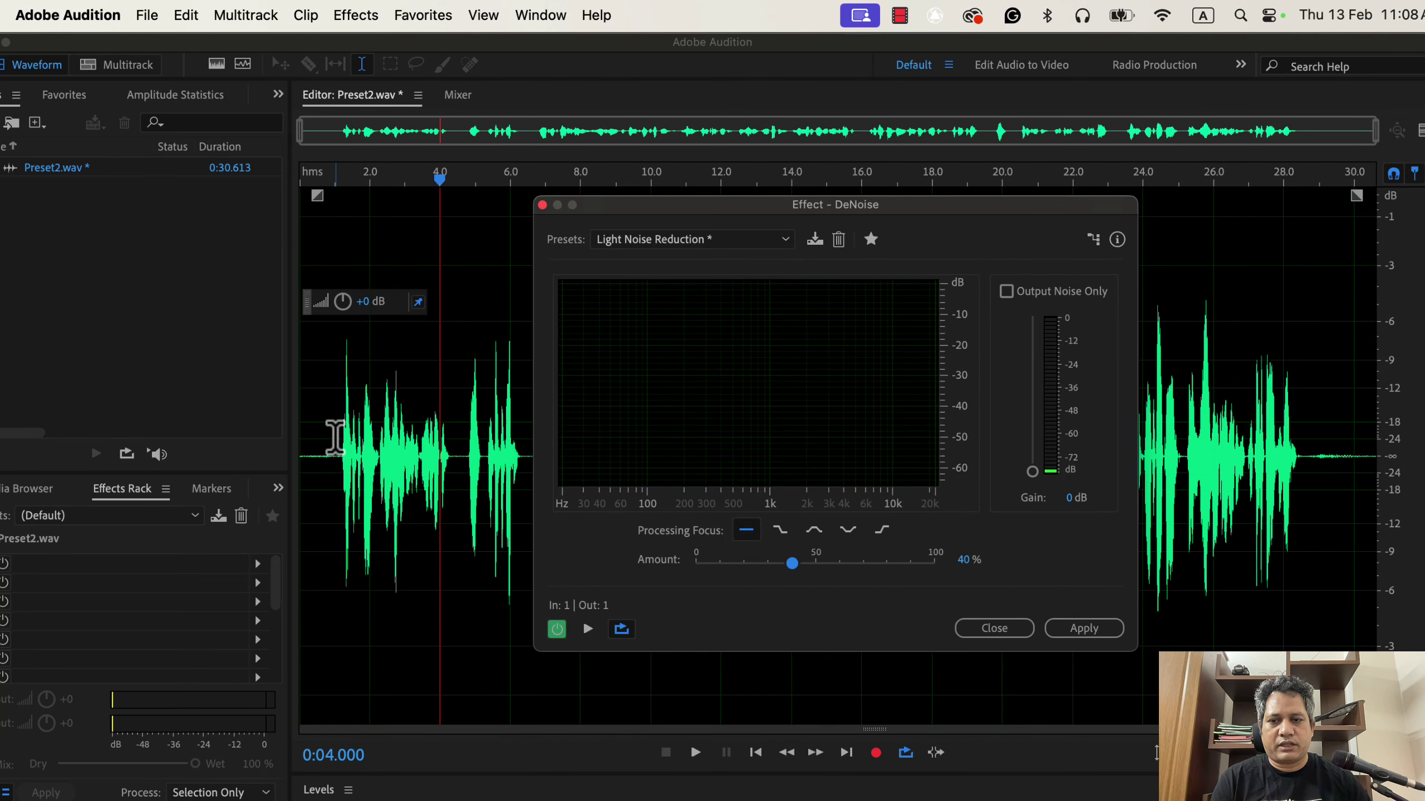
drag(332, 436, 286, 427)
click(587, 628)
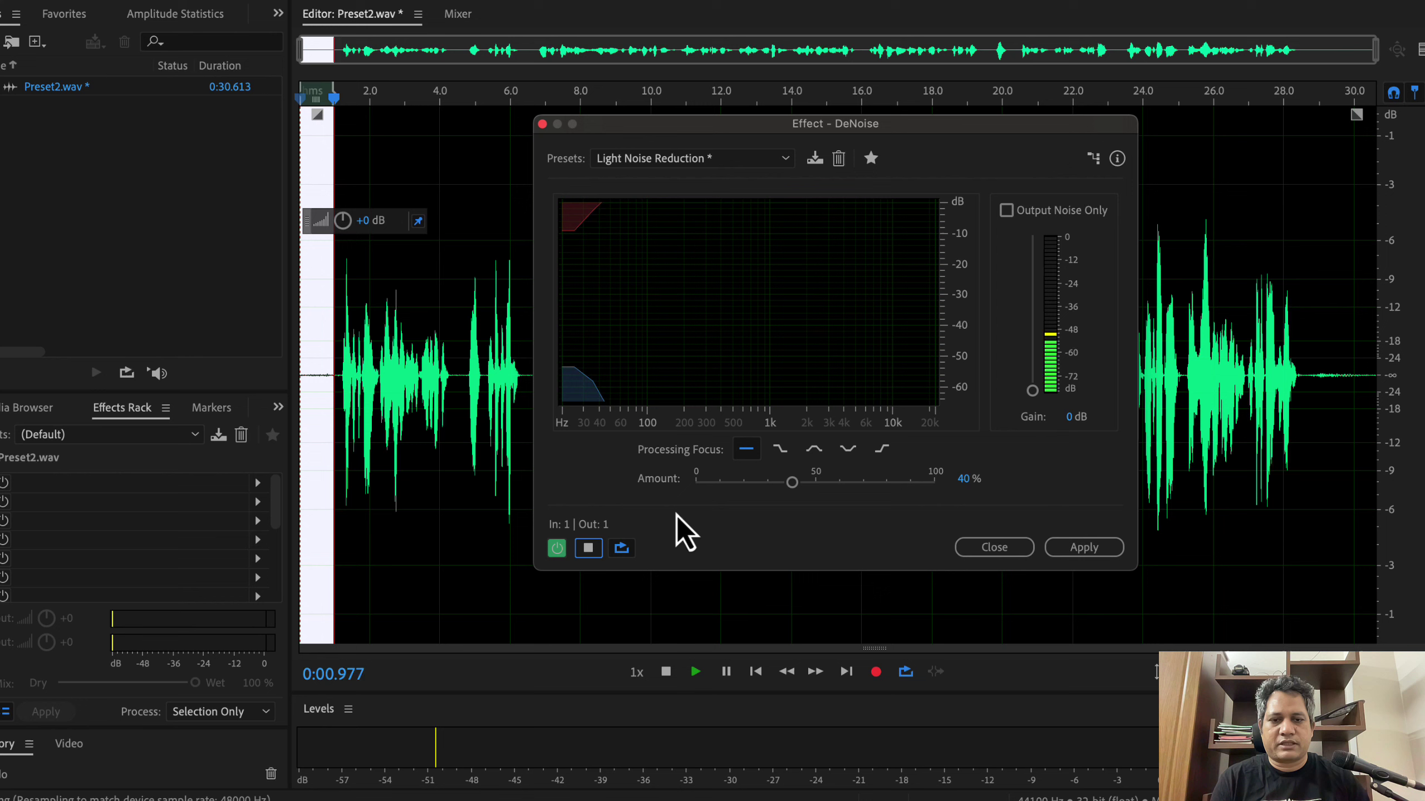
Try a DeNoise amount of 100% during the preview and return it to 40%
drag(792, 494, 942, 497)
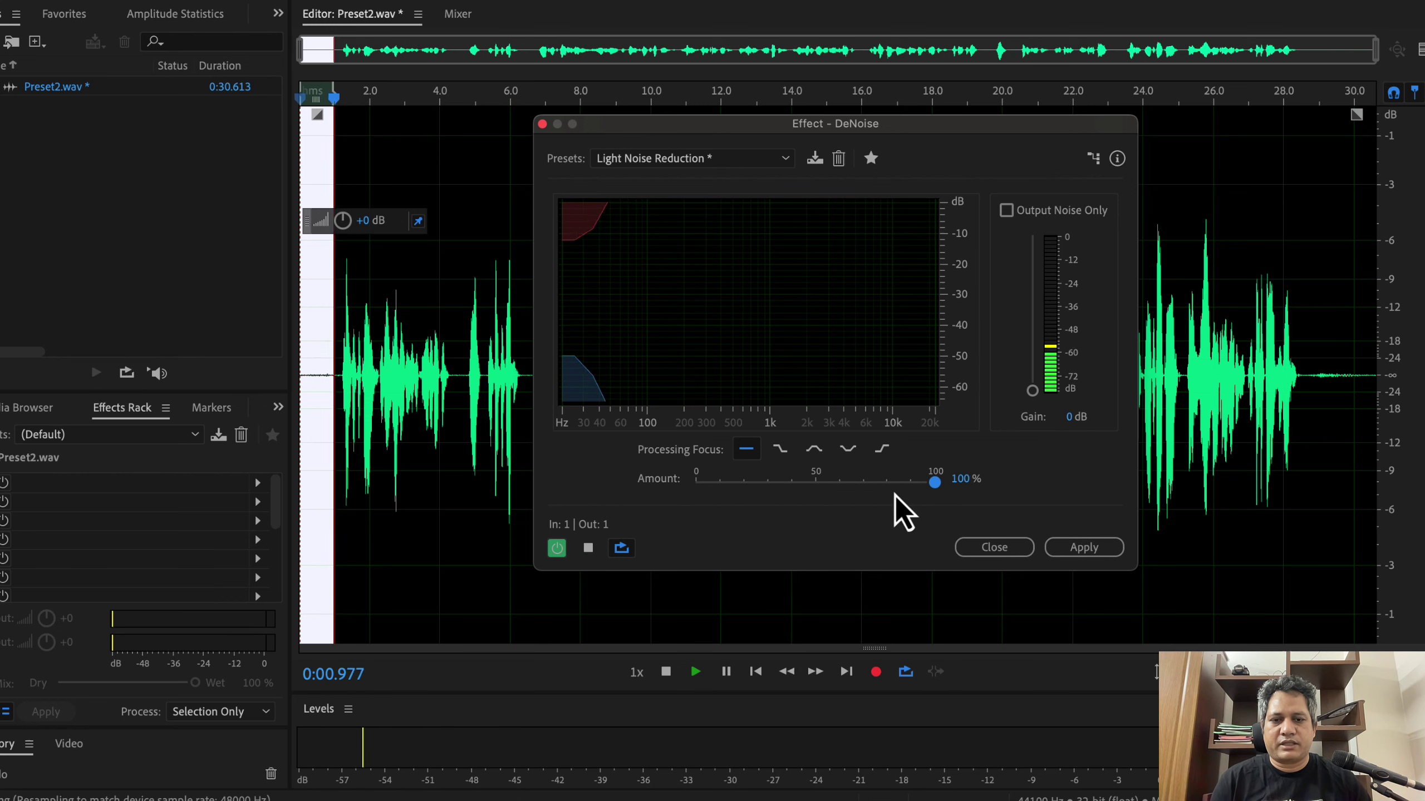
drag(937, 490, 794, 482)
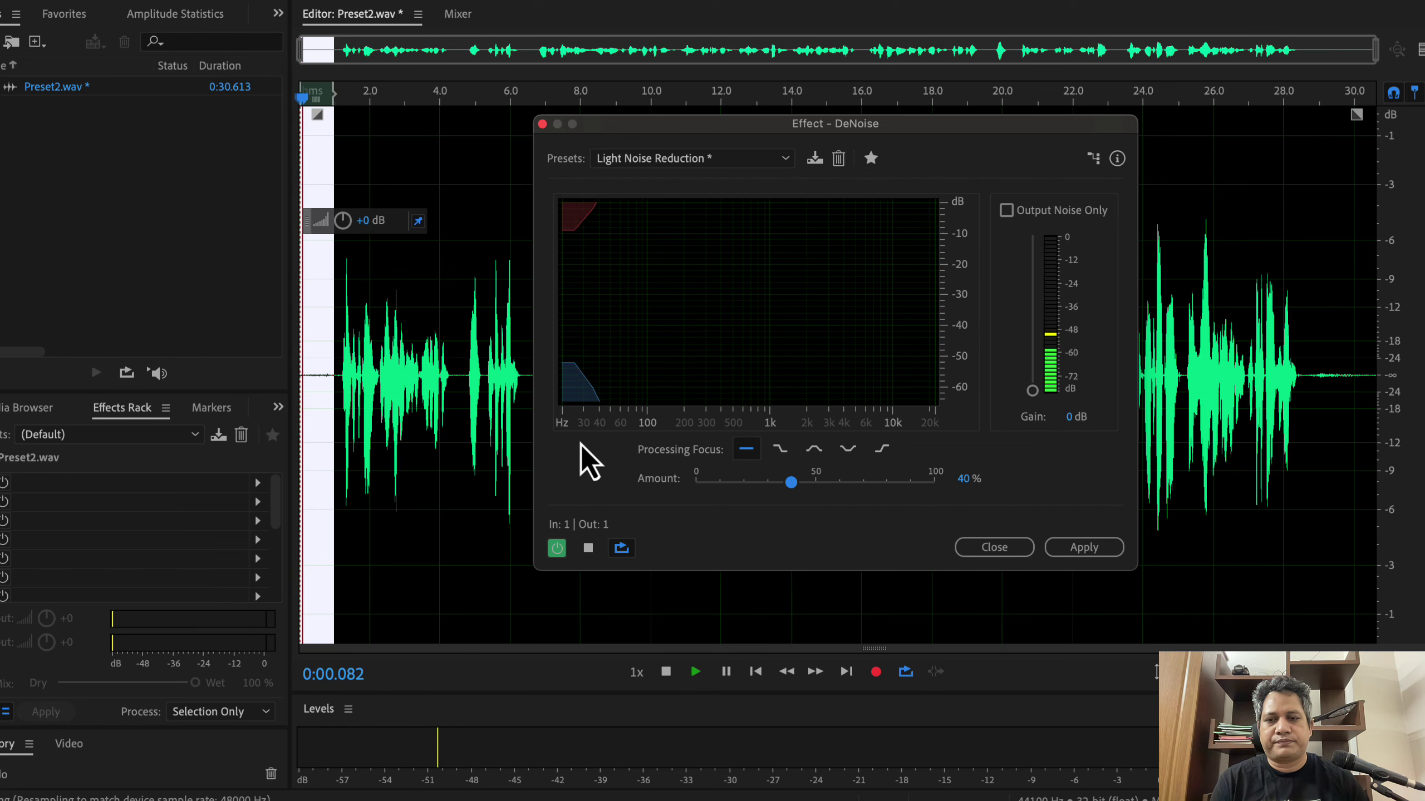
Clear the time selection, stop the preview, and apply DeNoise to the whole recording
click(470, 413)
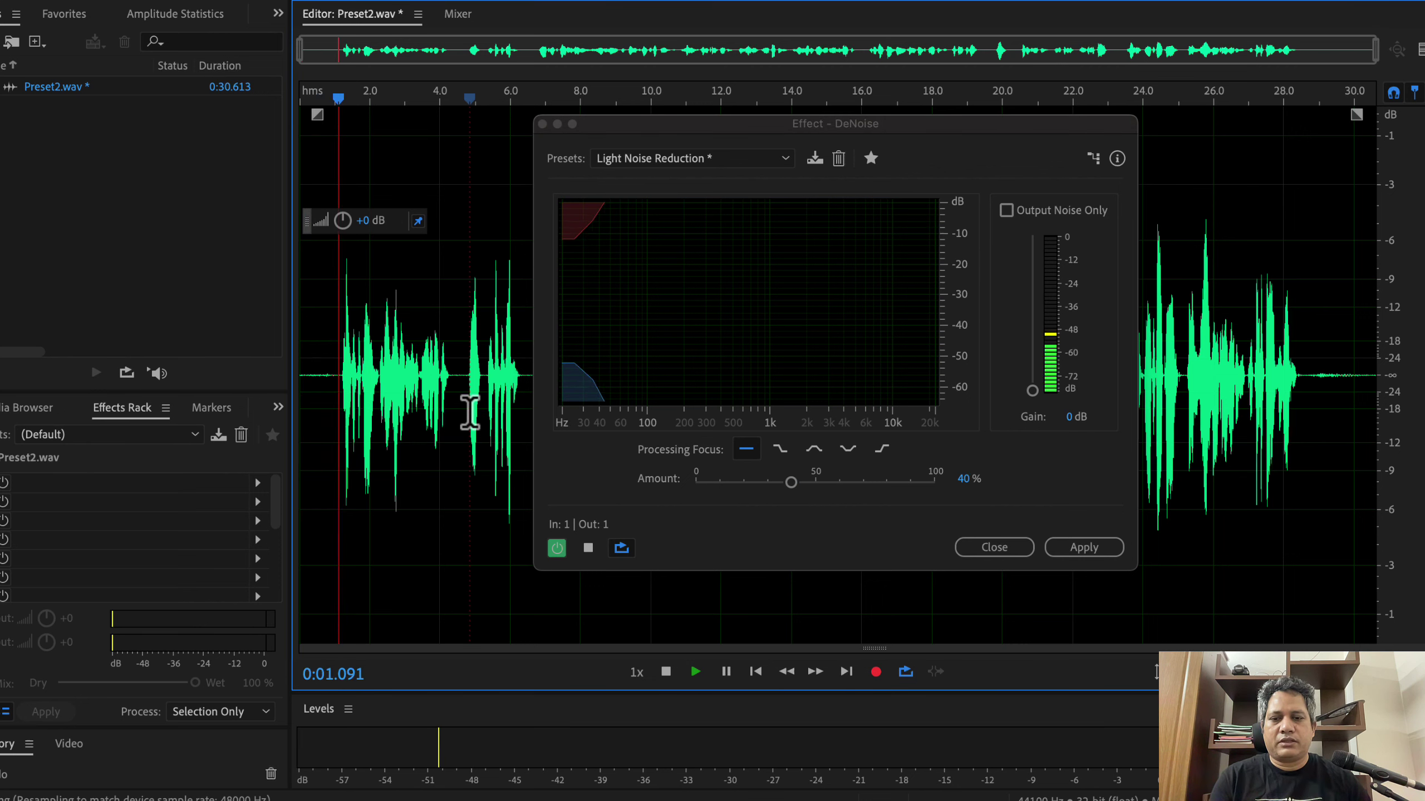
key(space)
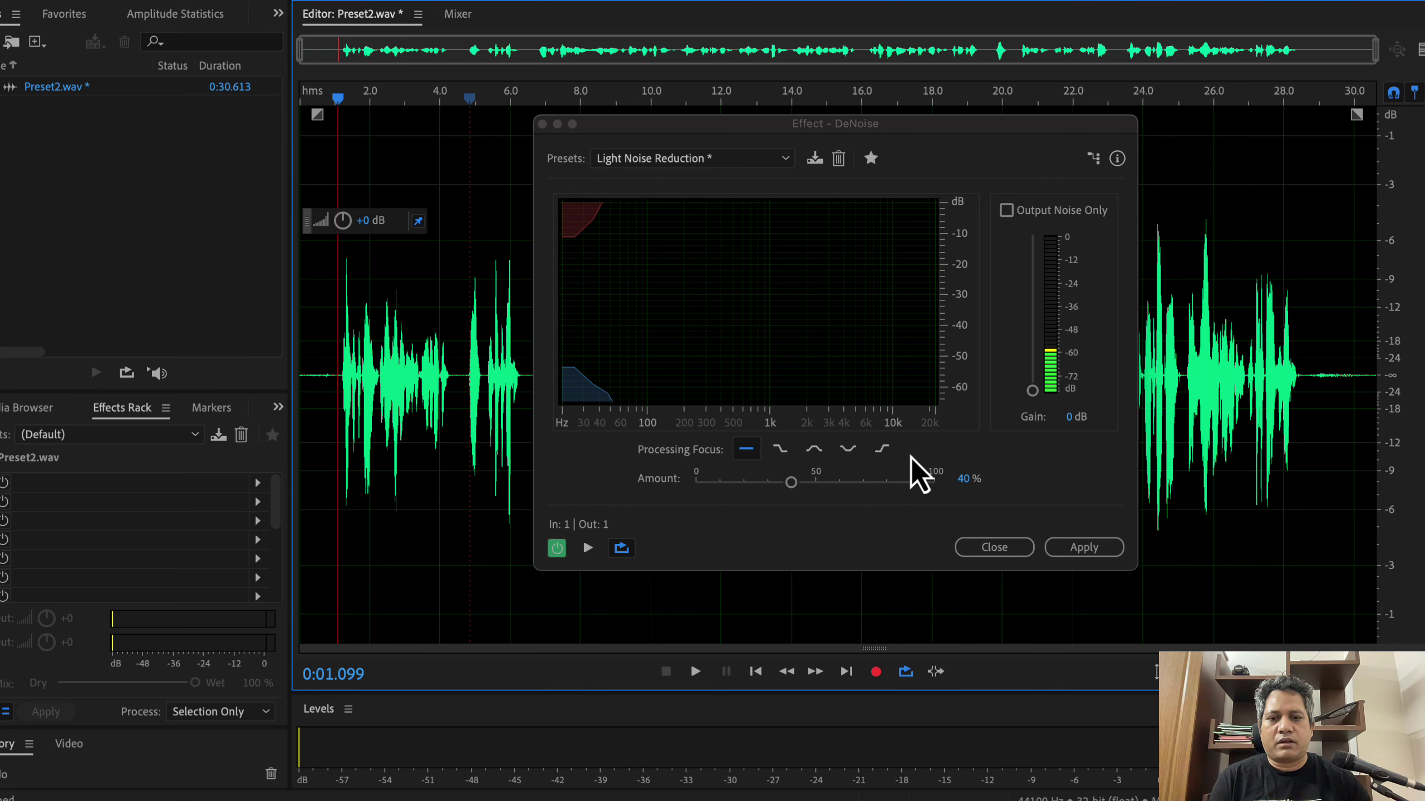
click(1096, 550)
click(509, 442)
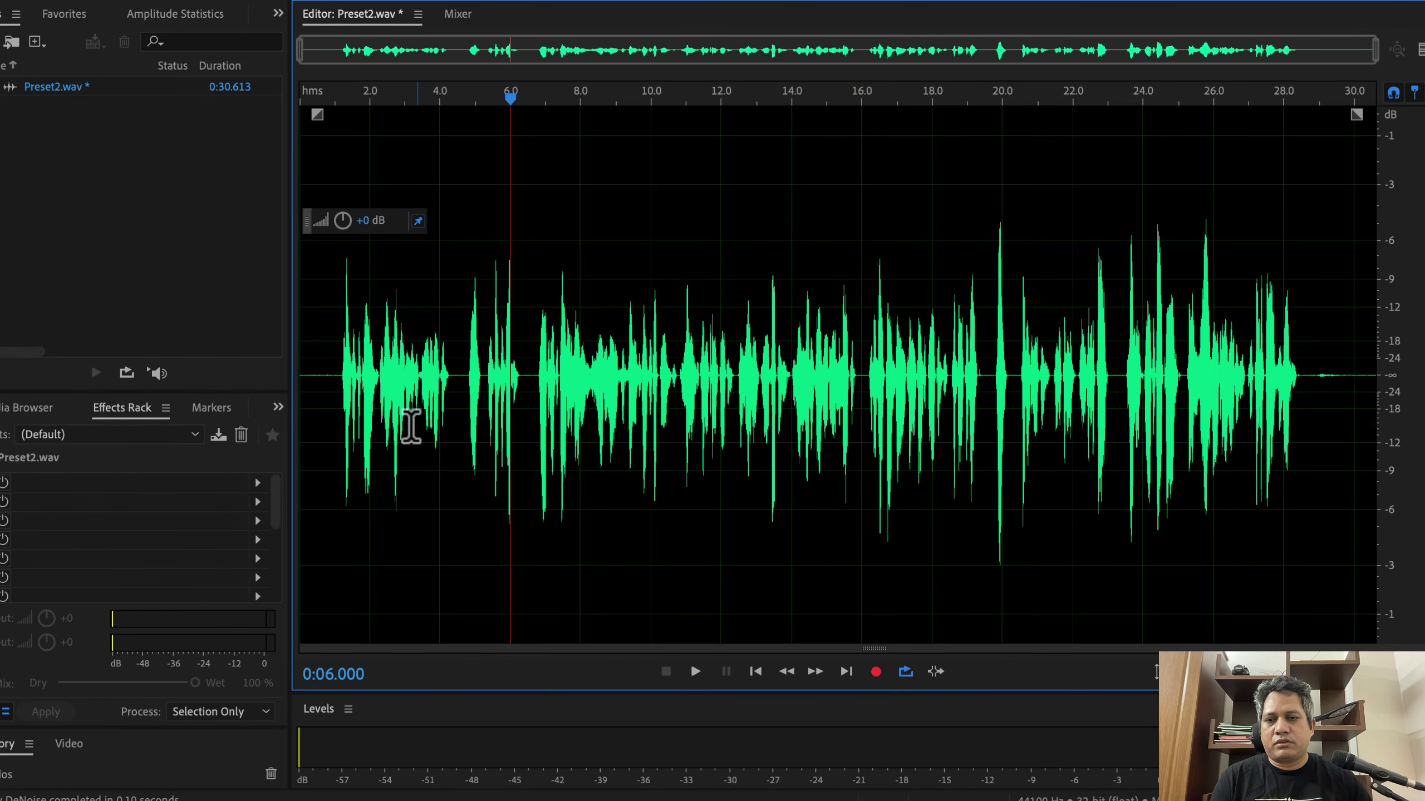
Select the silent opening of the denoised waveform to inspect it, and move to the pause before 5 seconds
click(337, 376)
drag(324, 374, 287, 368)
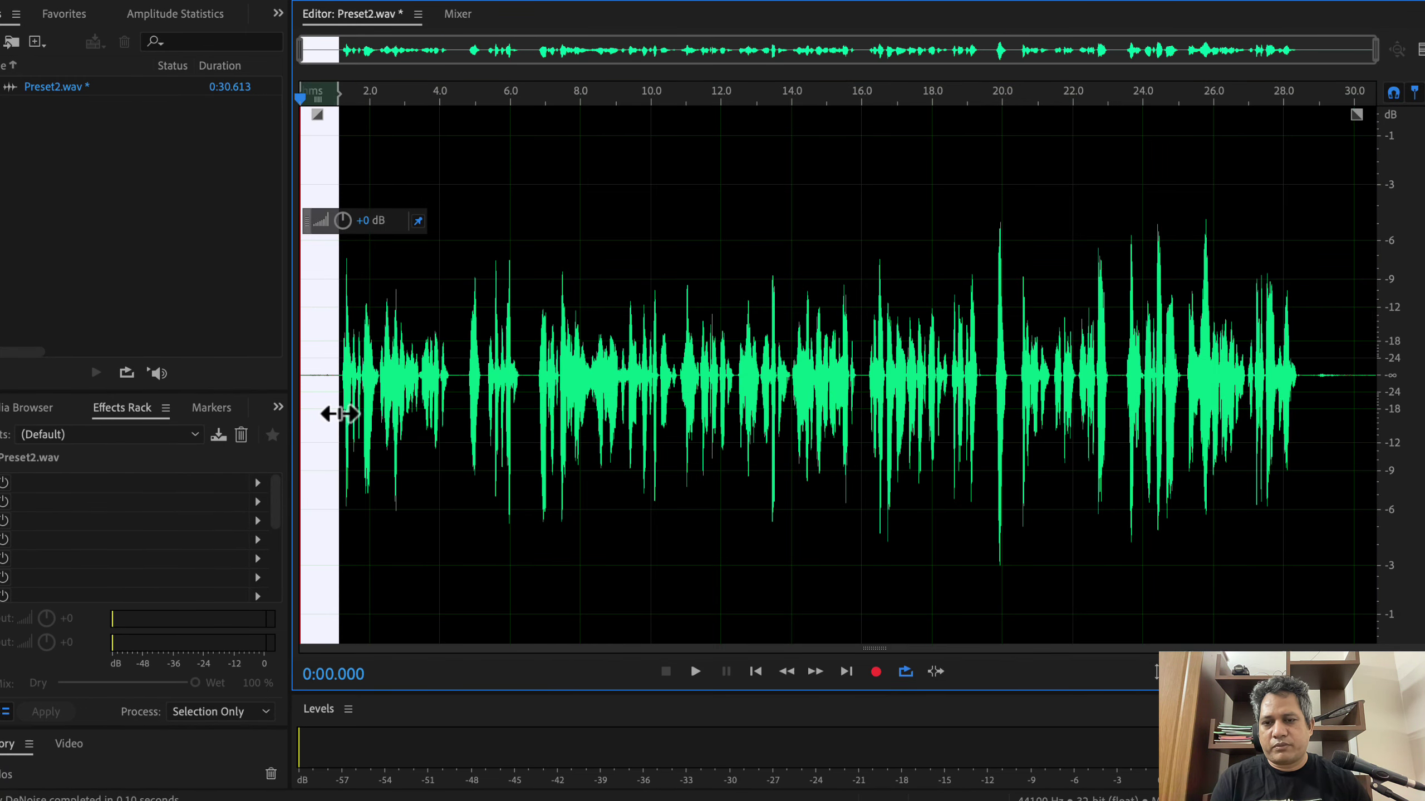
click(456, 370)
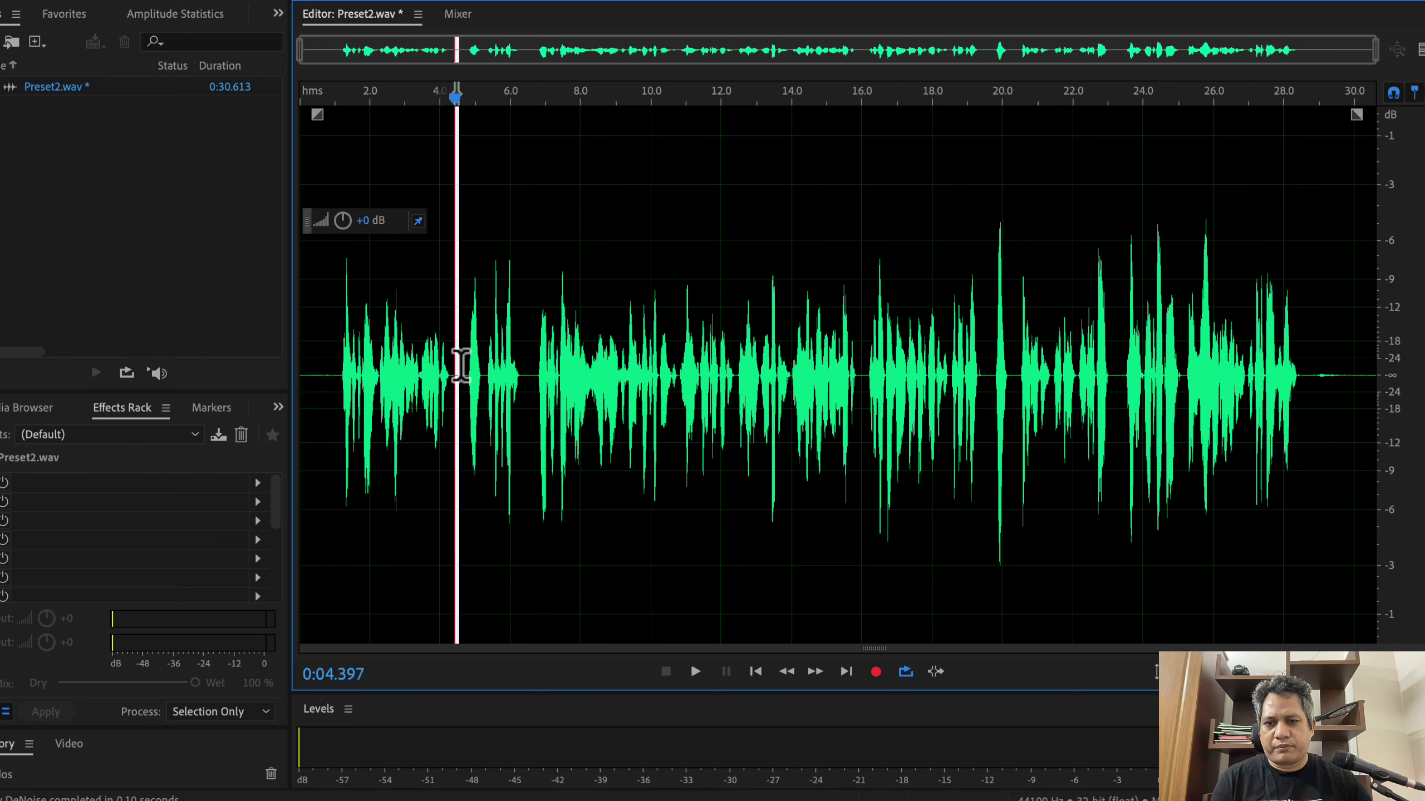
Select the pause after 6 seconds and the silent tail of the recording to inspect the denoised gaps, and clear the selection
drag(521, 371, 536, 371)
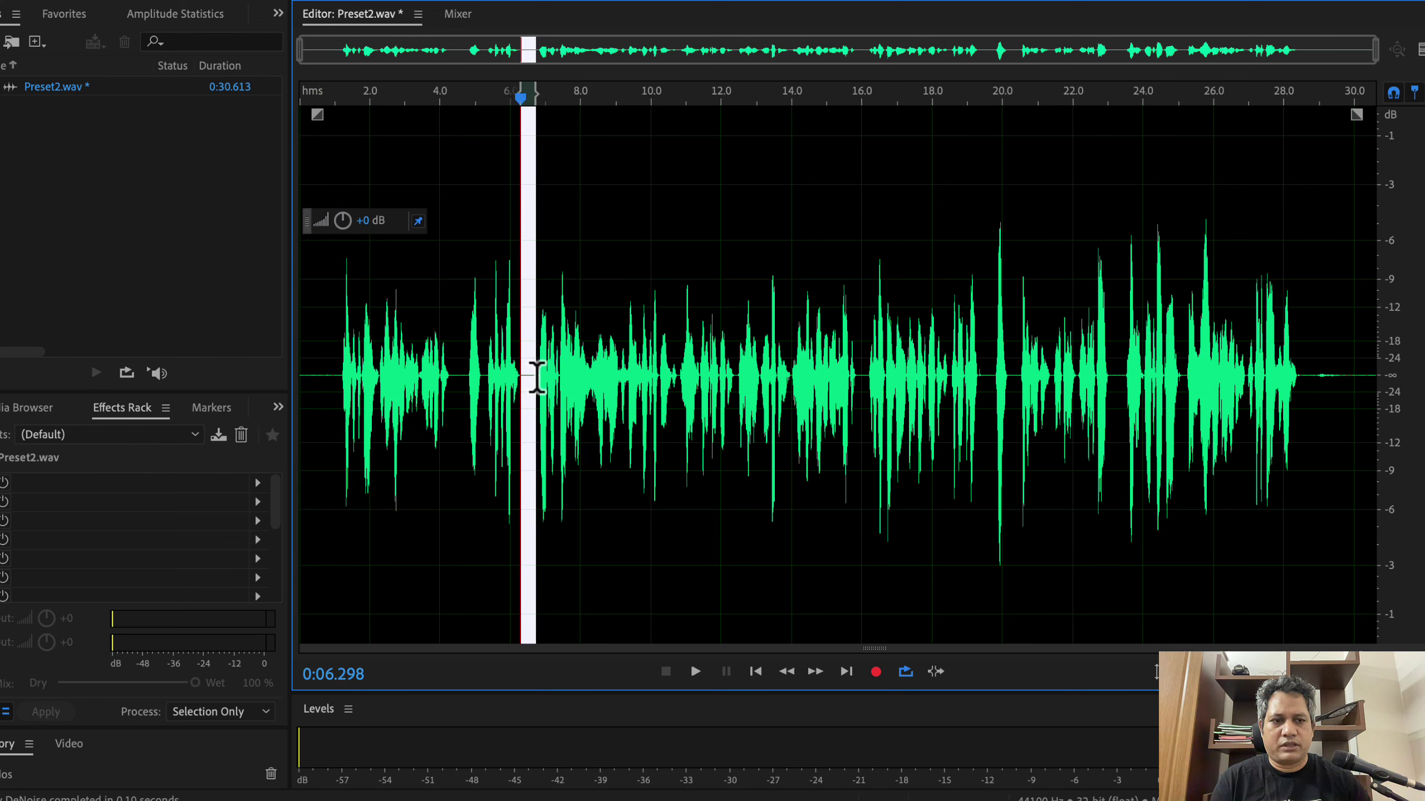
drag(1296, 368, 1373, 376)
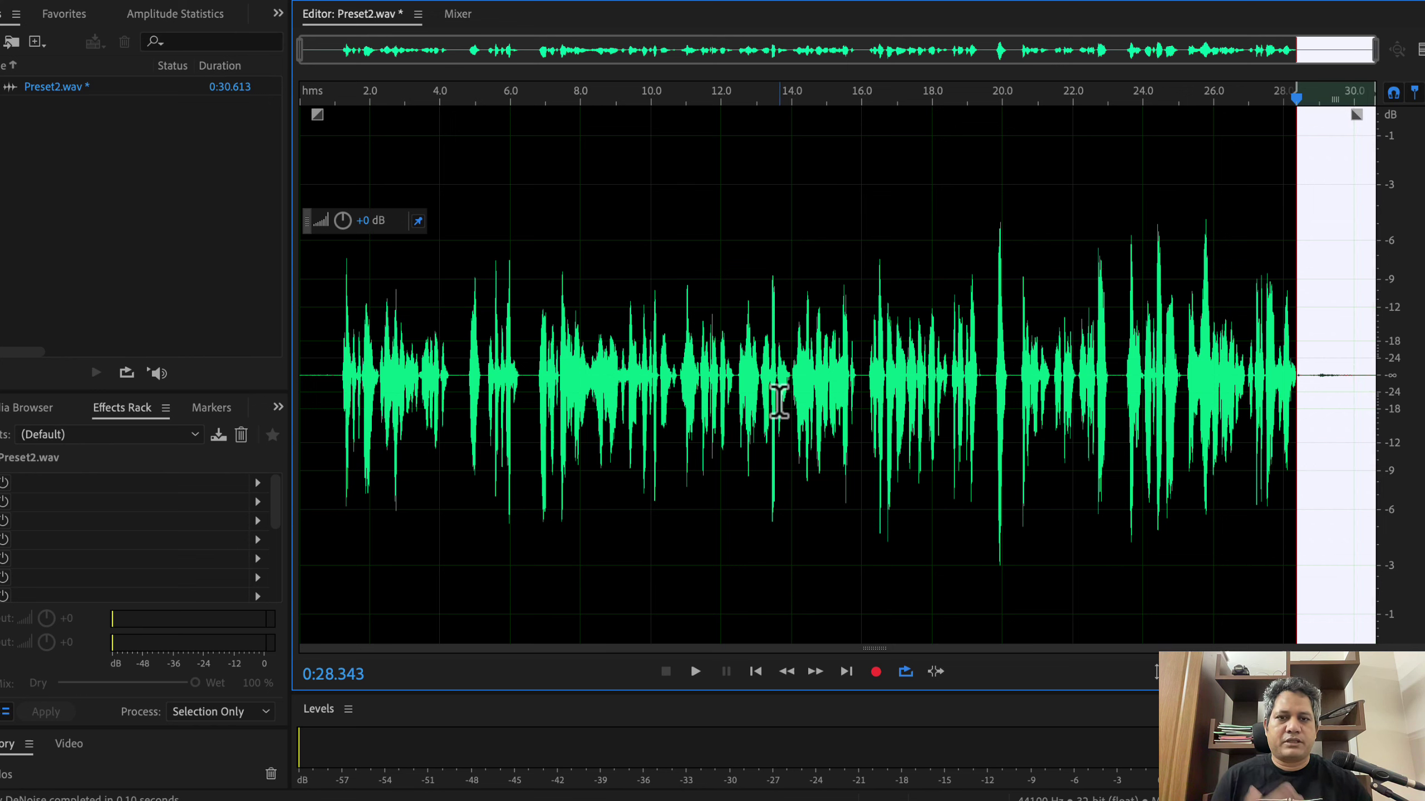
click(702, 382)
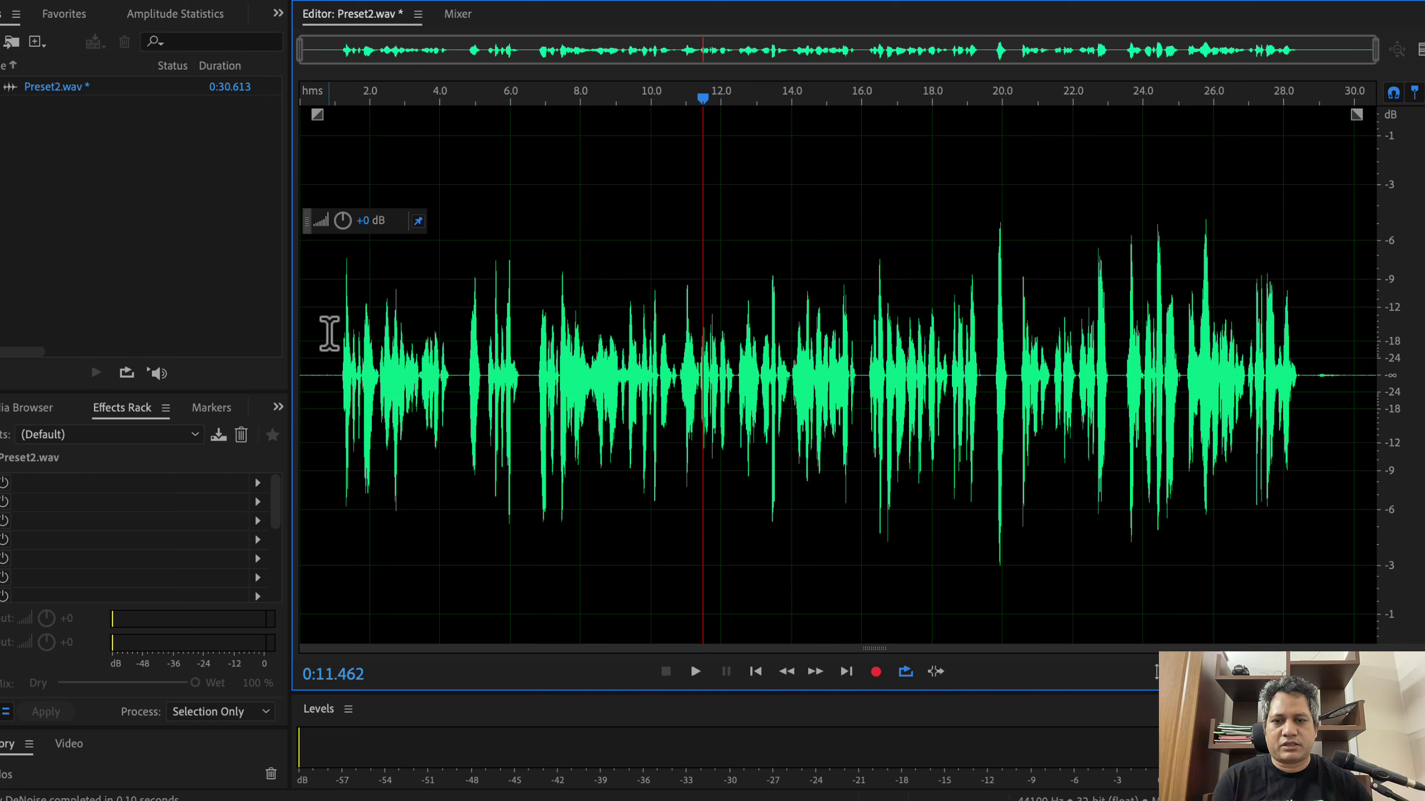
Play the denoised recording from the pause at about 6.4 seconds and stop the playback at about 13.9 seconds
click(524, 328)
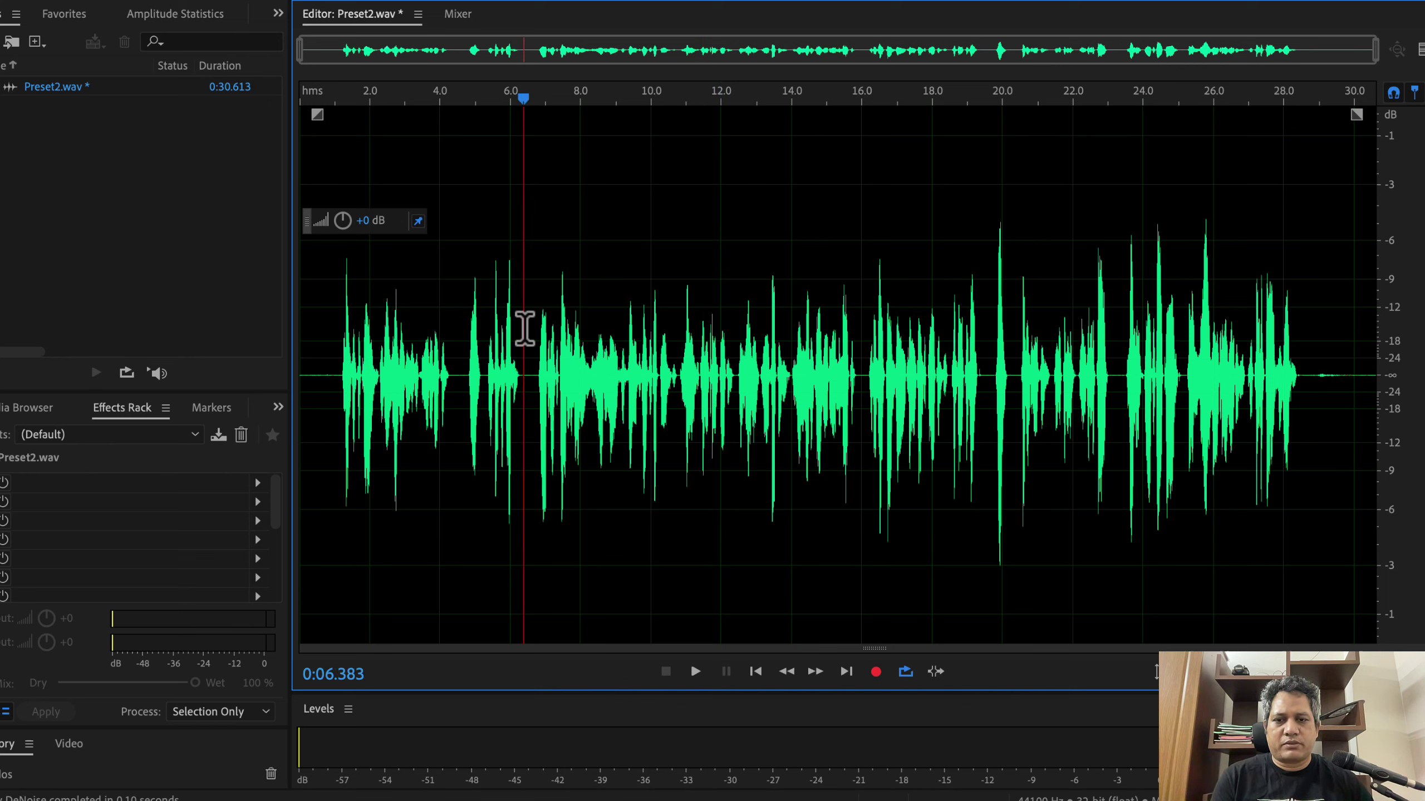
key(space)
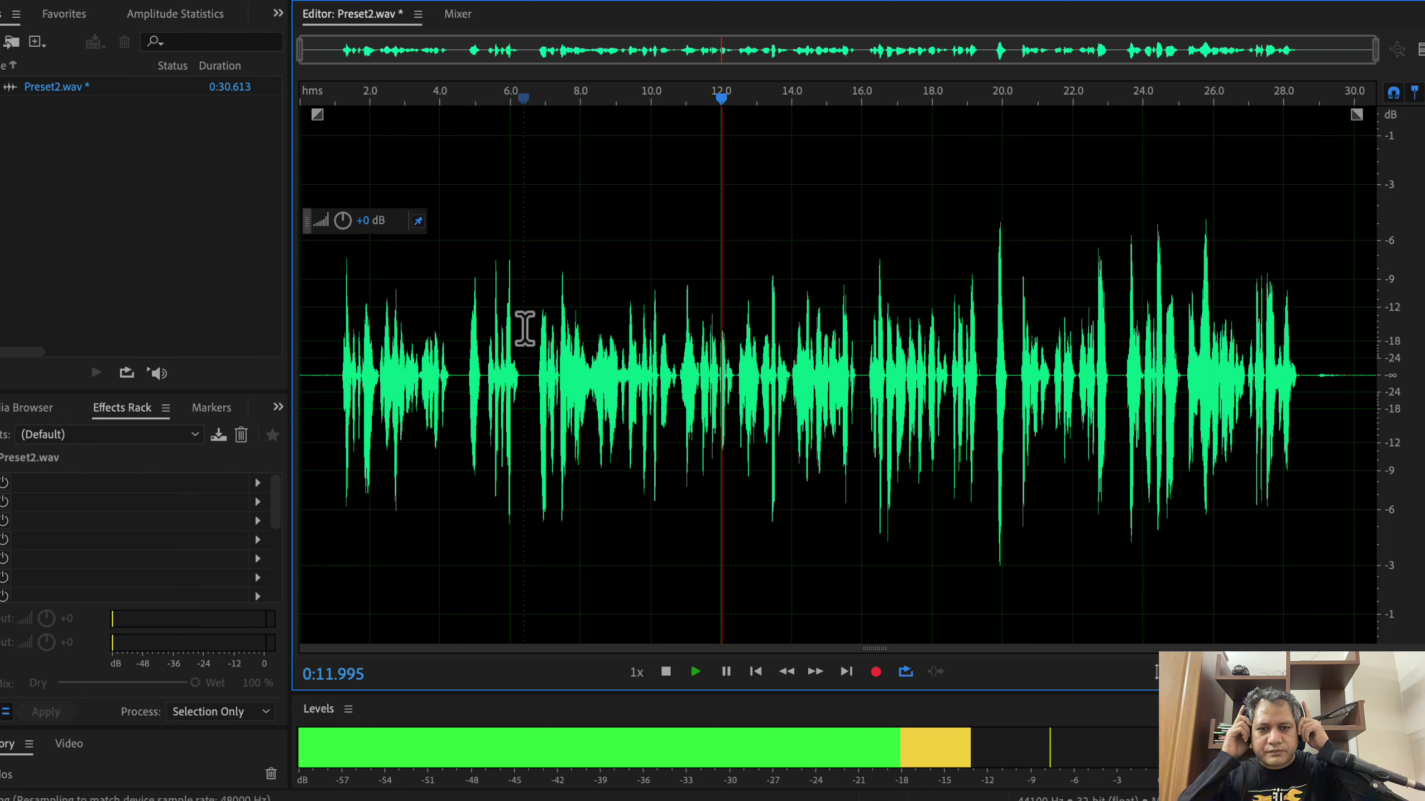
key(space)
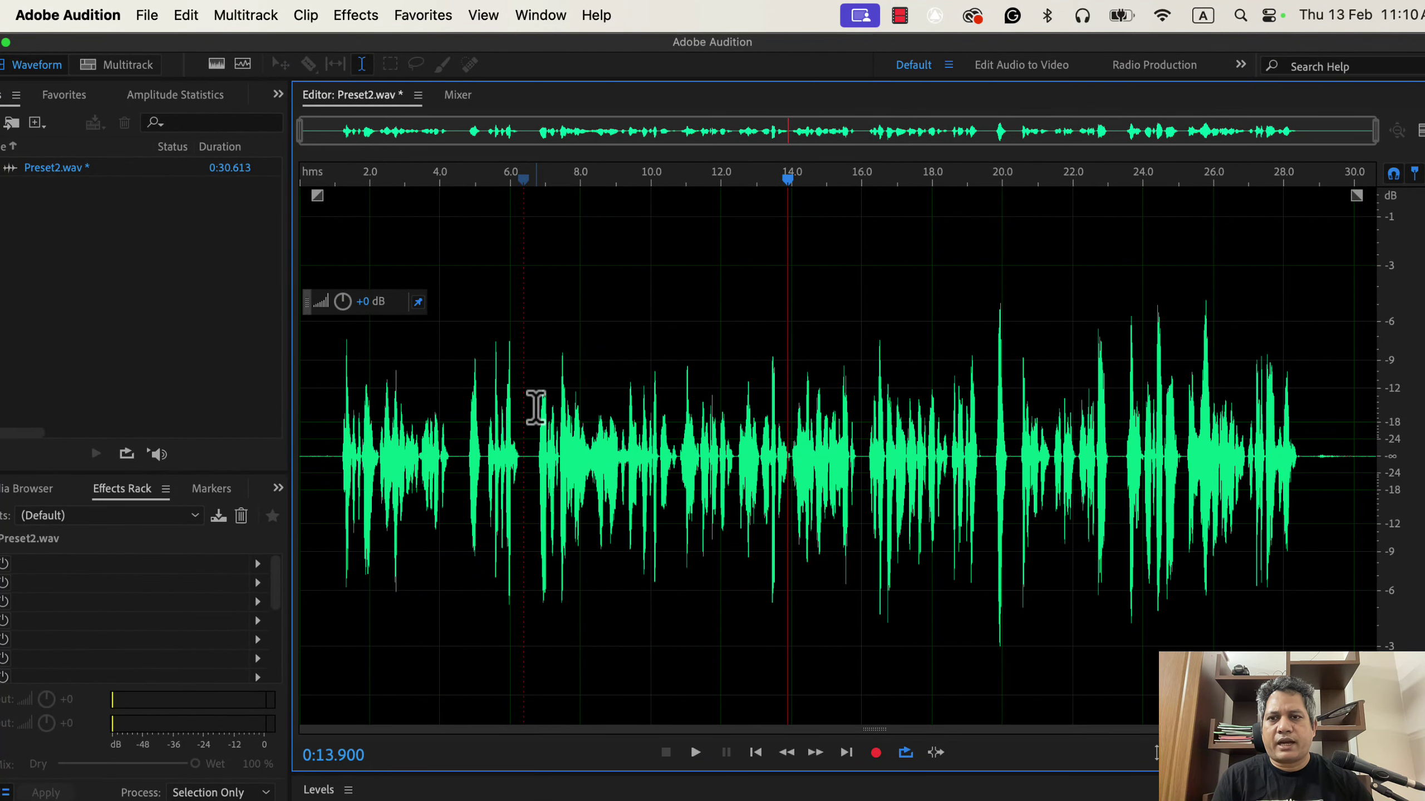
Open the Parametric Equalizer effect for the recording and reset it to the (Default) preset
click(356, 15)
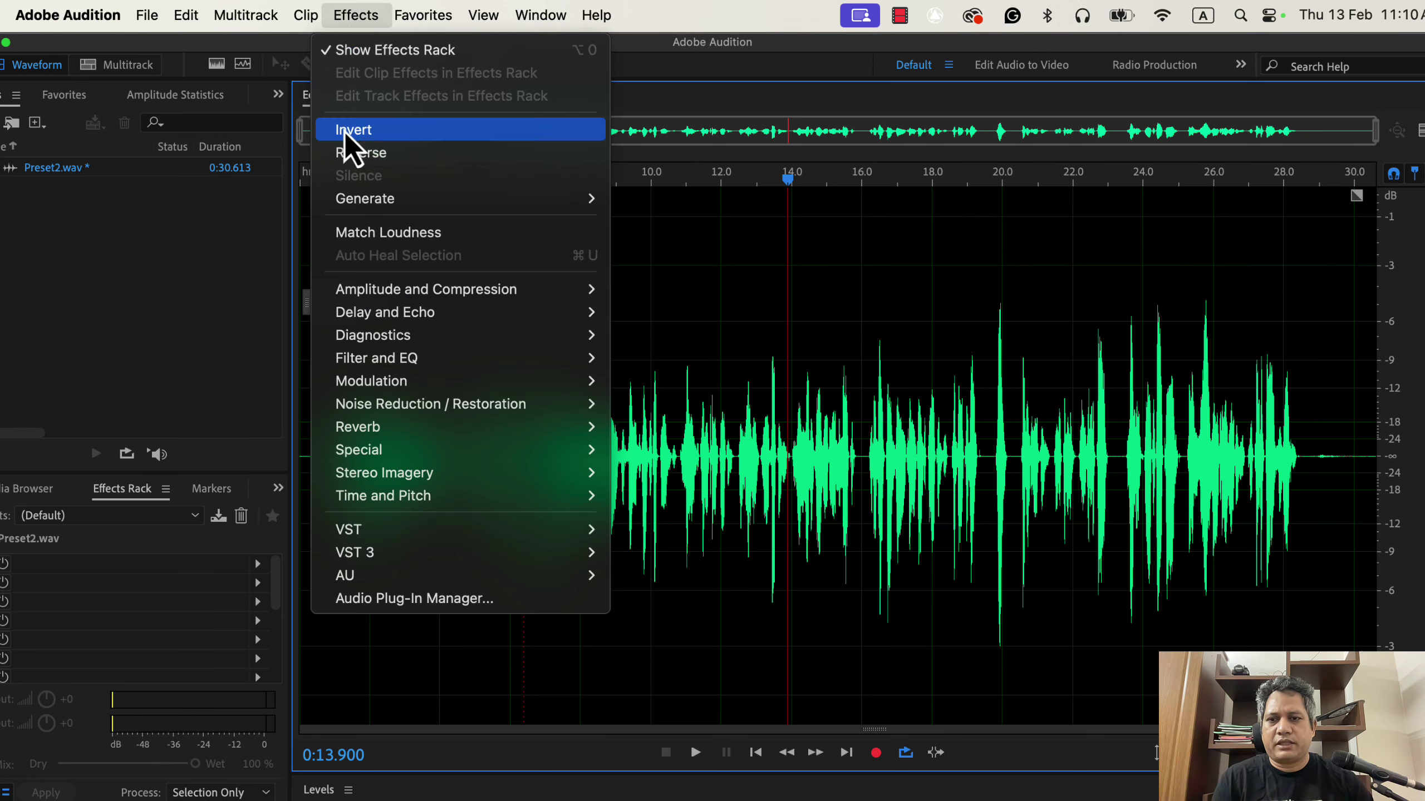
mouse_move(401, 356)
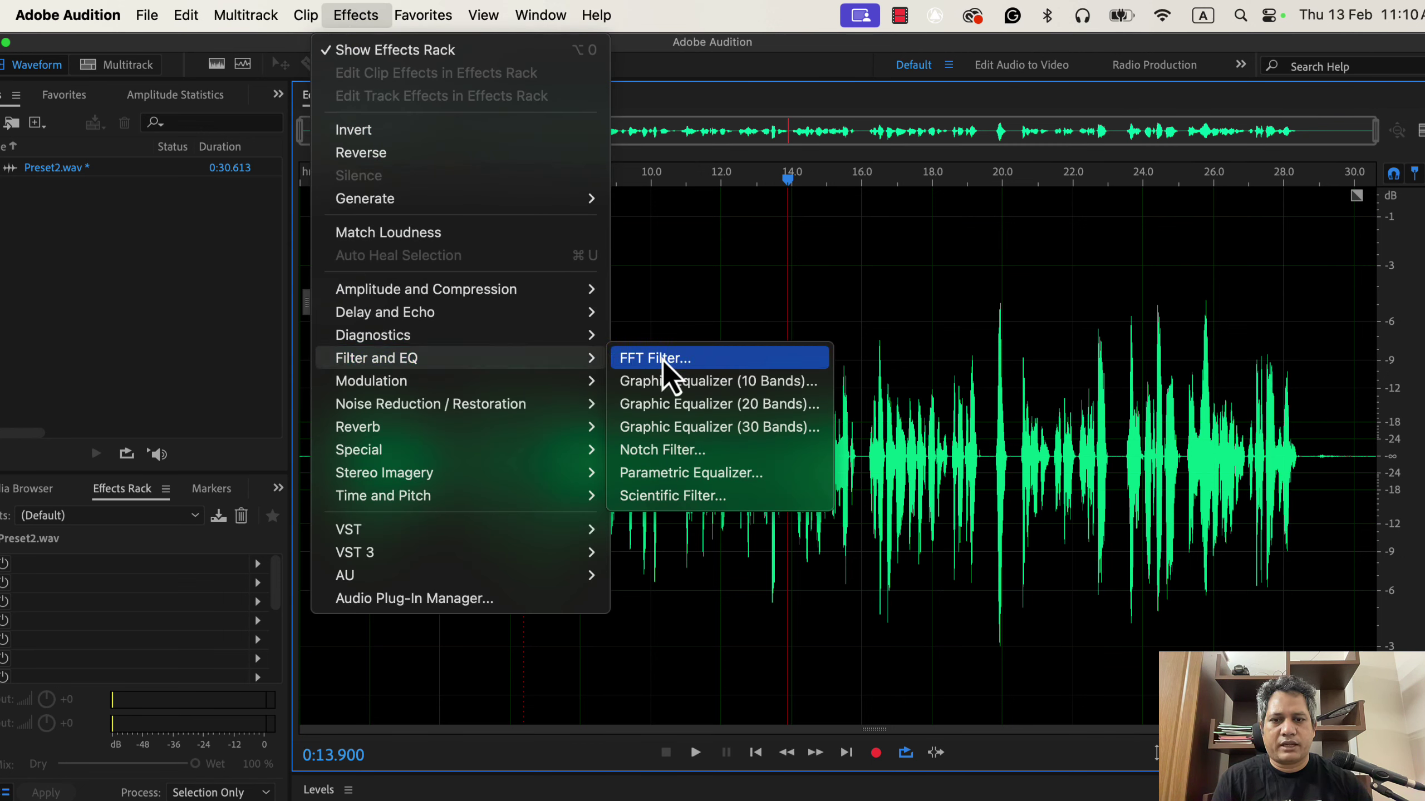
click(764, 476)
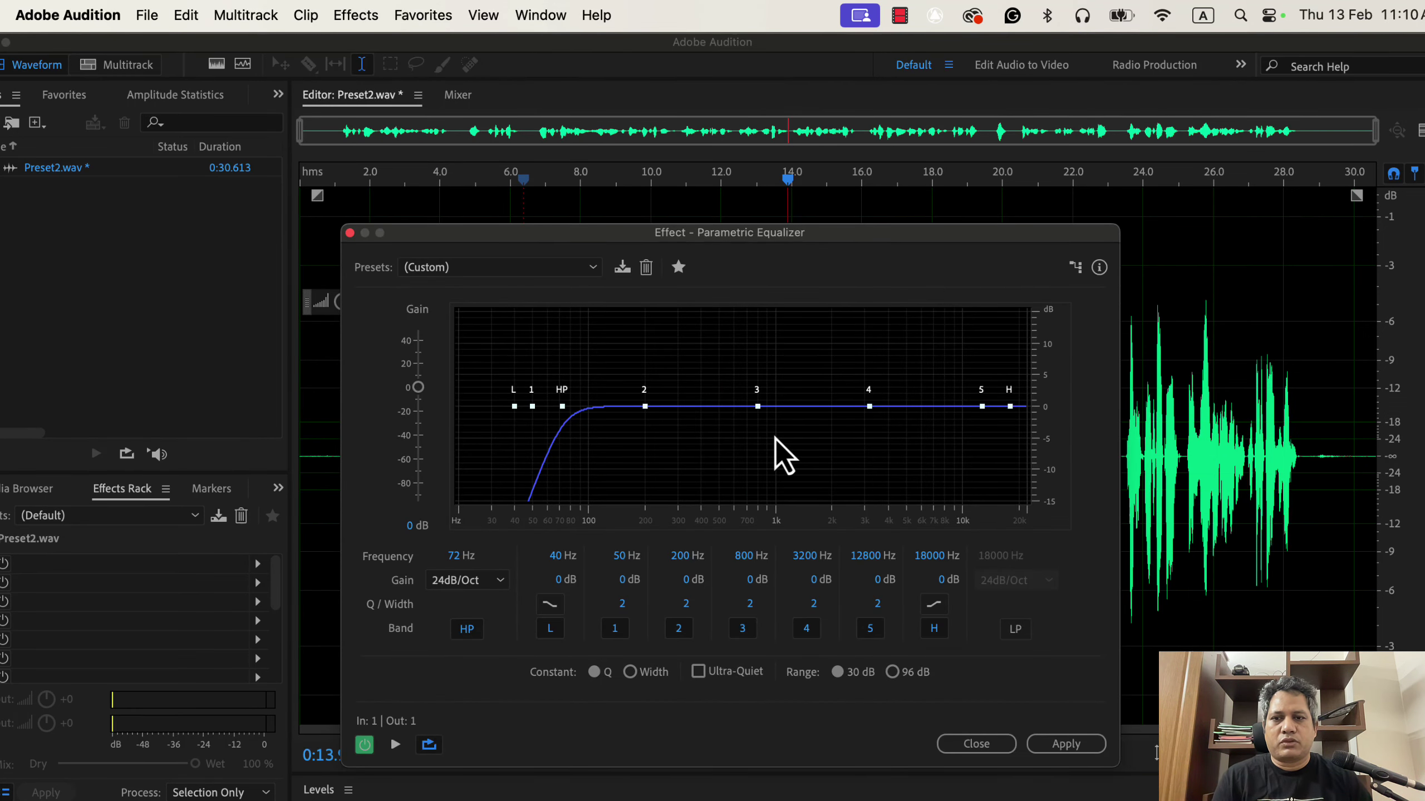
click(531, 269)
click(499, 285)
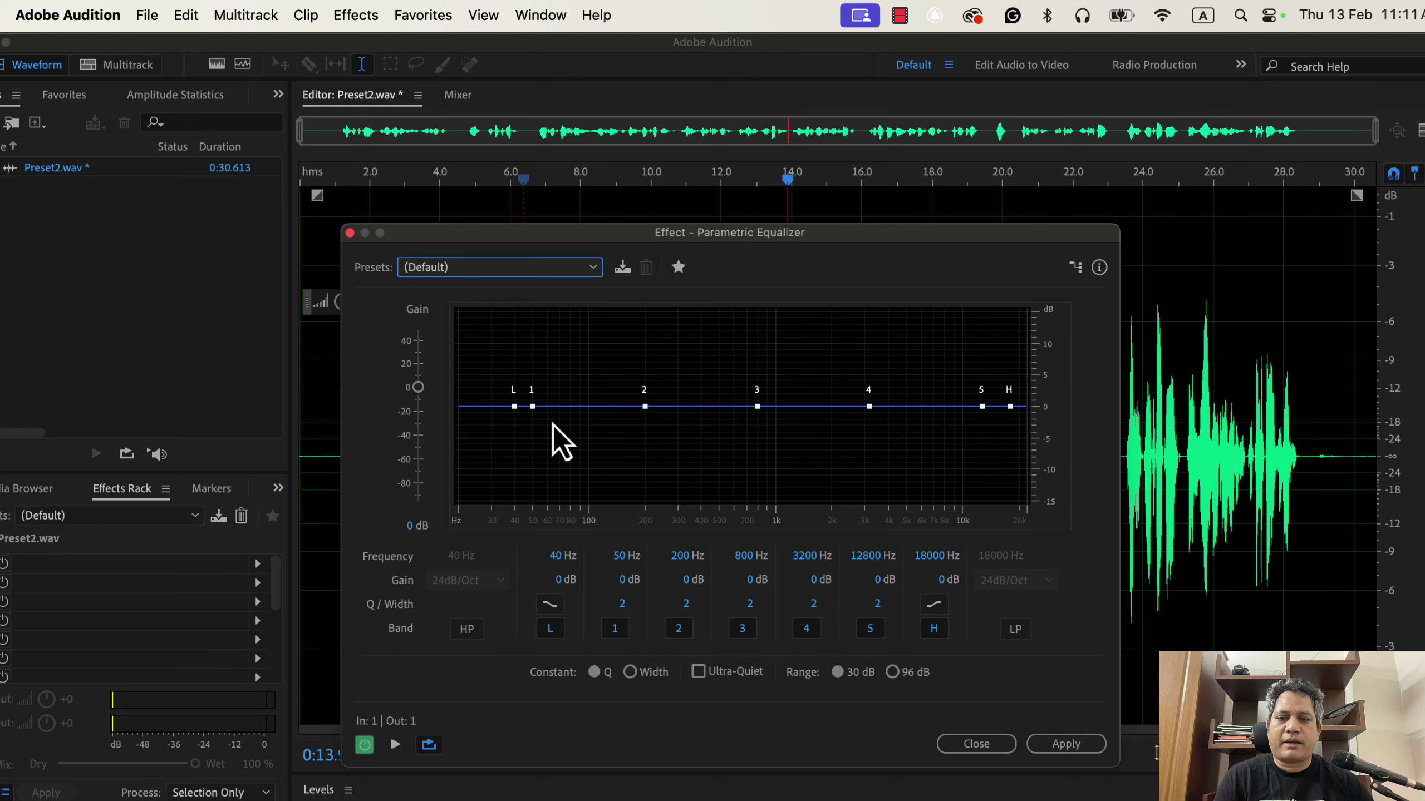
Enable the equalizer's high-pass band with a cutoff frequency of 81 Hz and an 18dB/Oct slope
click(467, 629)
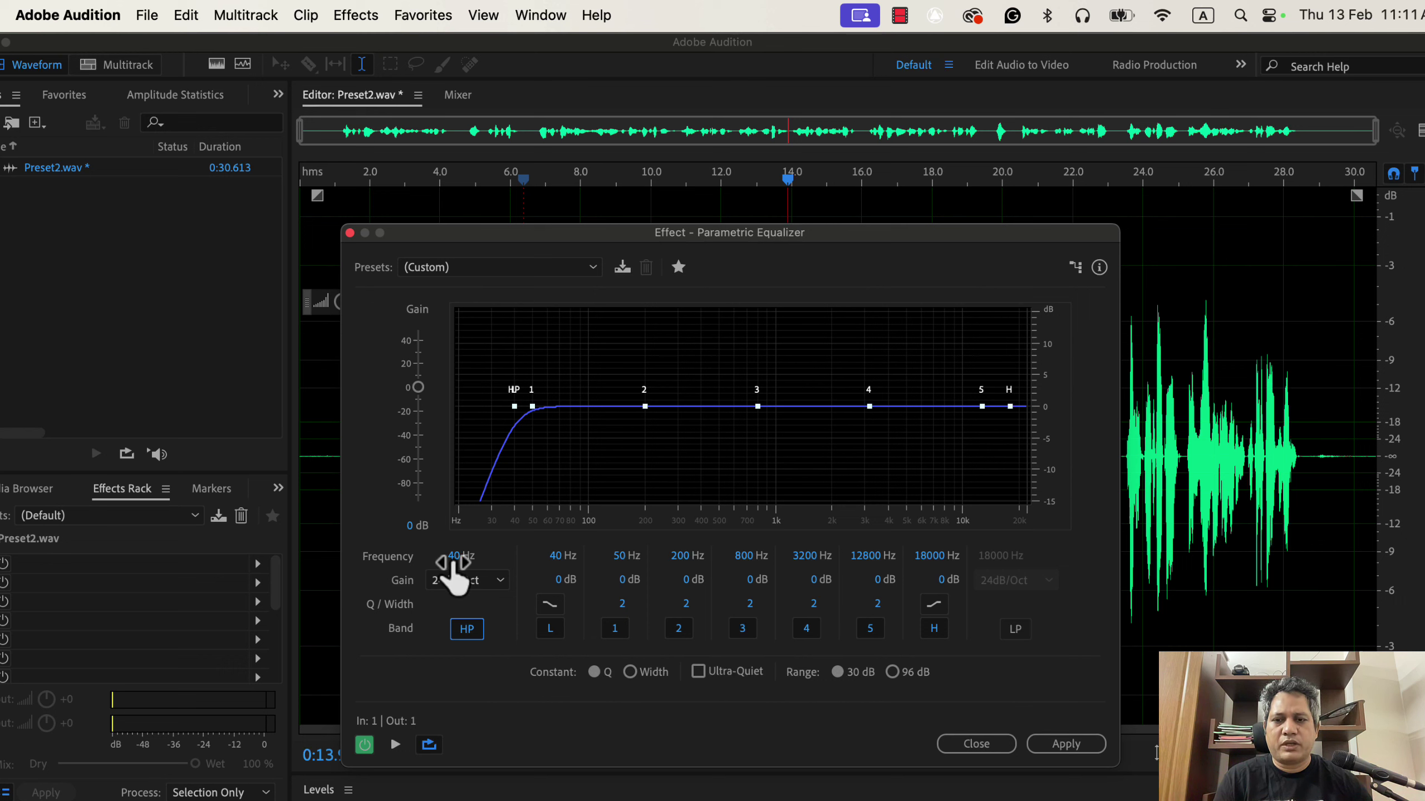
drag(453, 562, 496, 562)
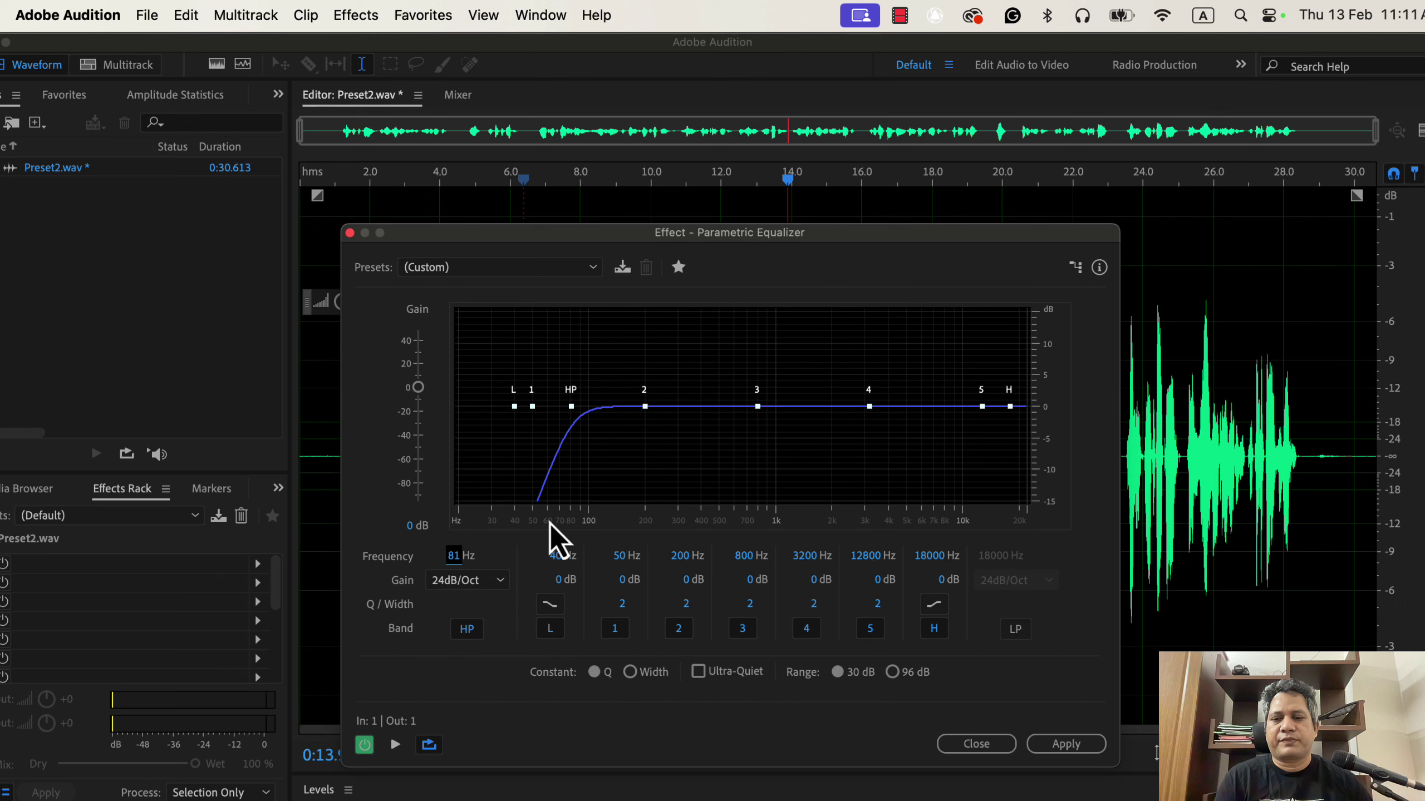
click(482, 582)
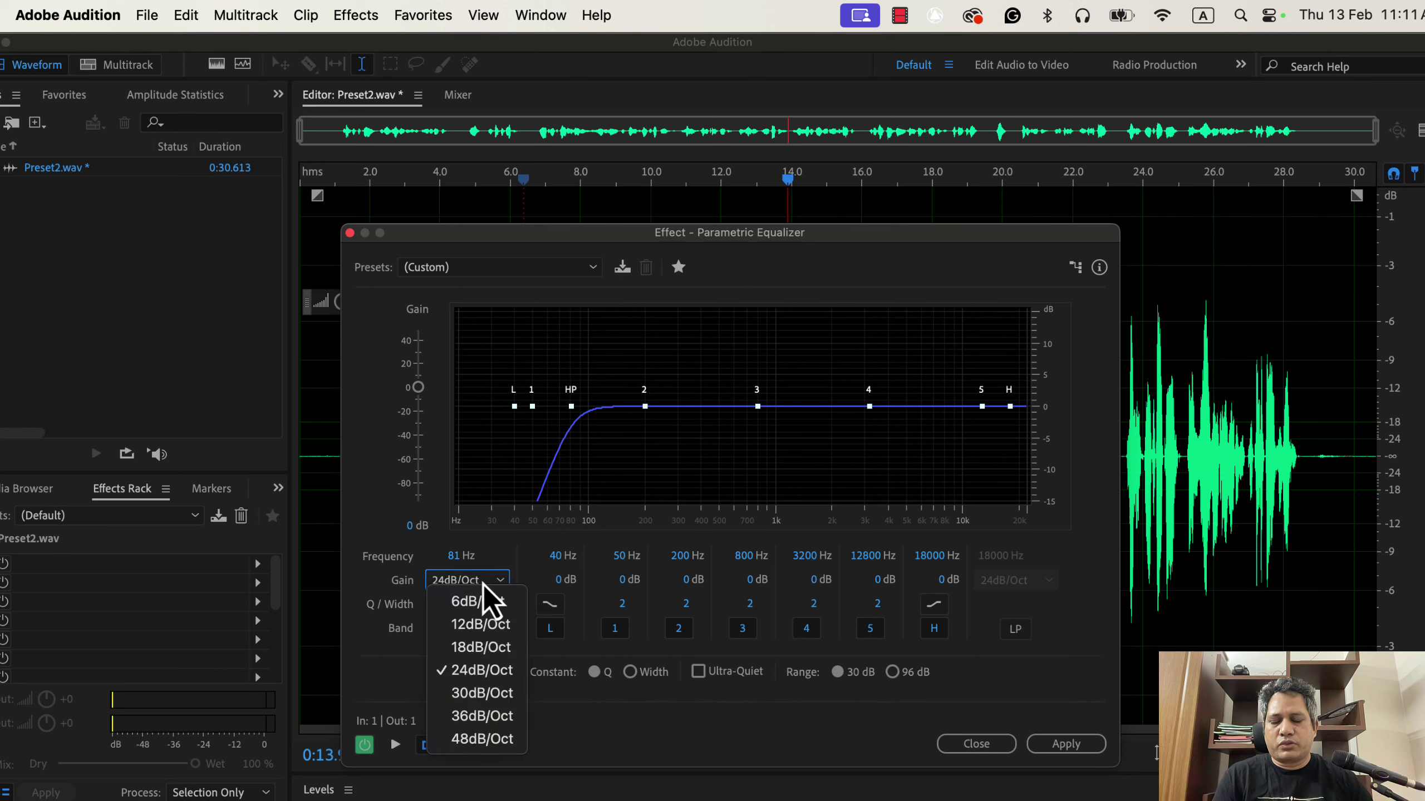
click(481, 649)
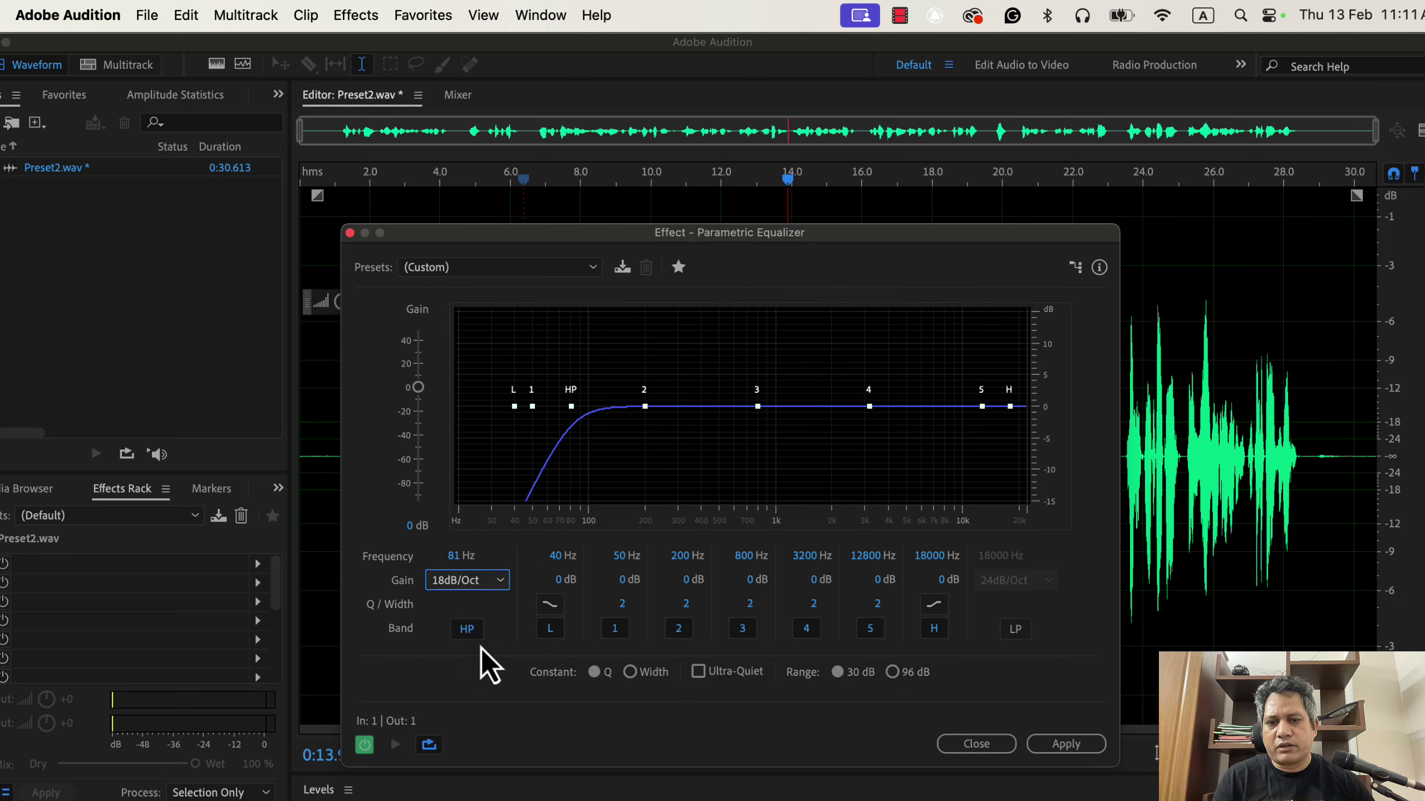
Try a 30dB/Oct slope on the high-pass band and return it to 18dB/Oct
click(483, 582)
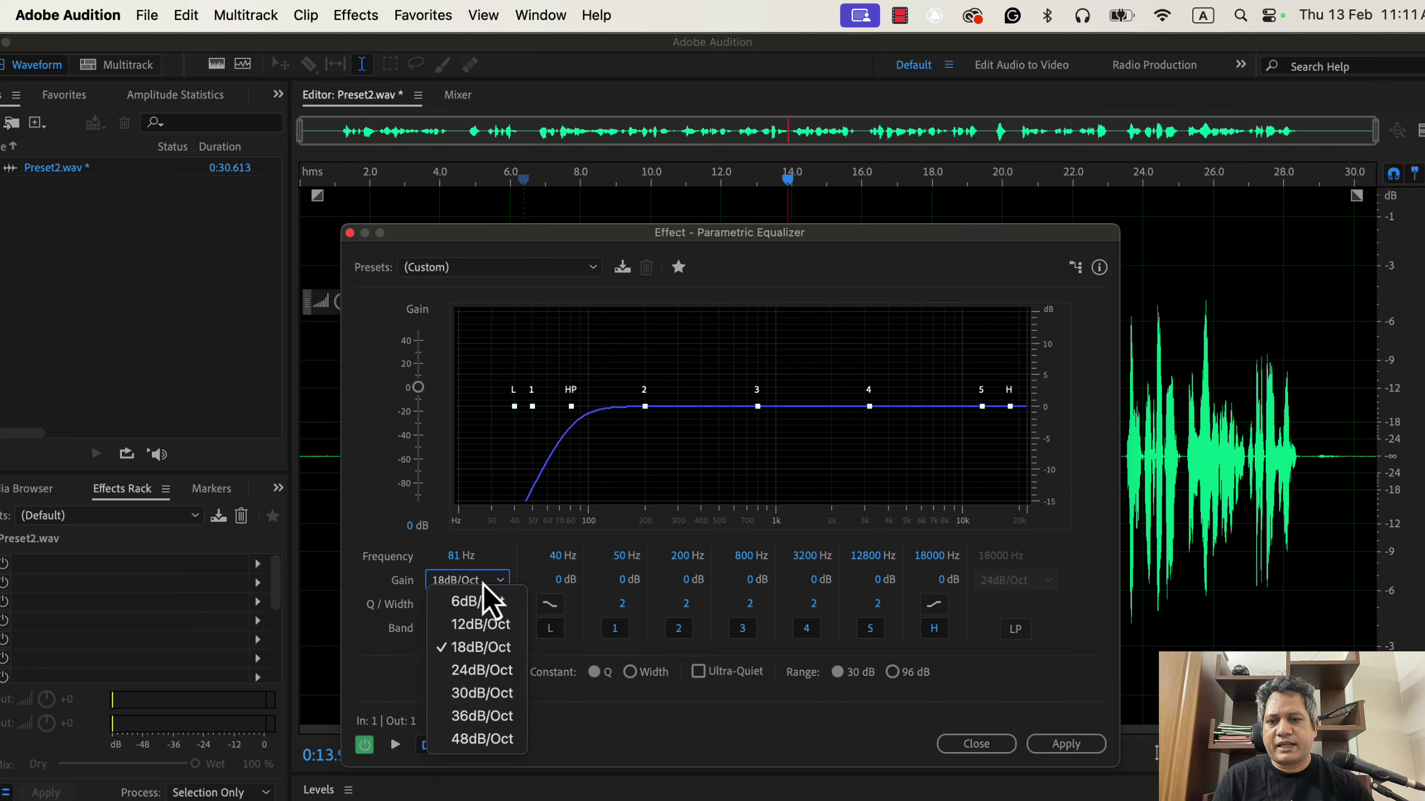
click(477, 693)
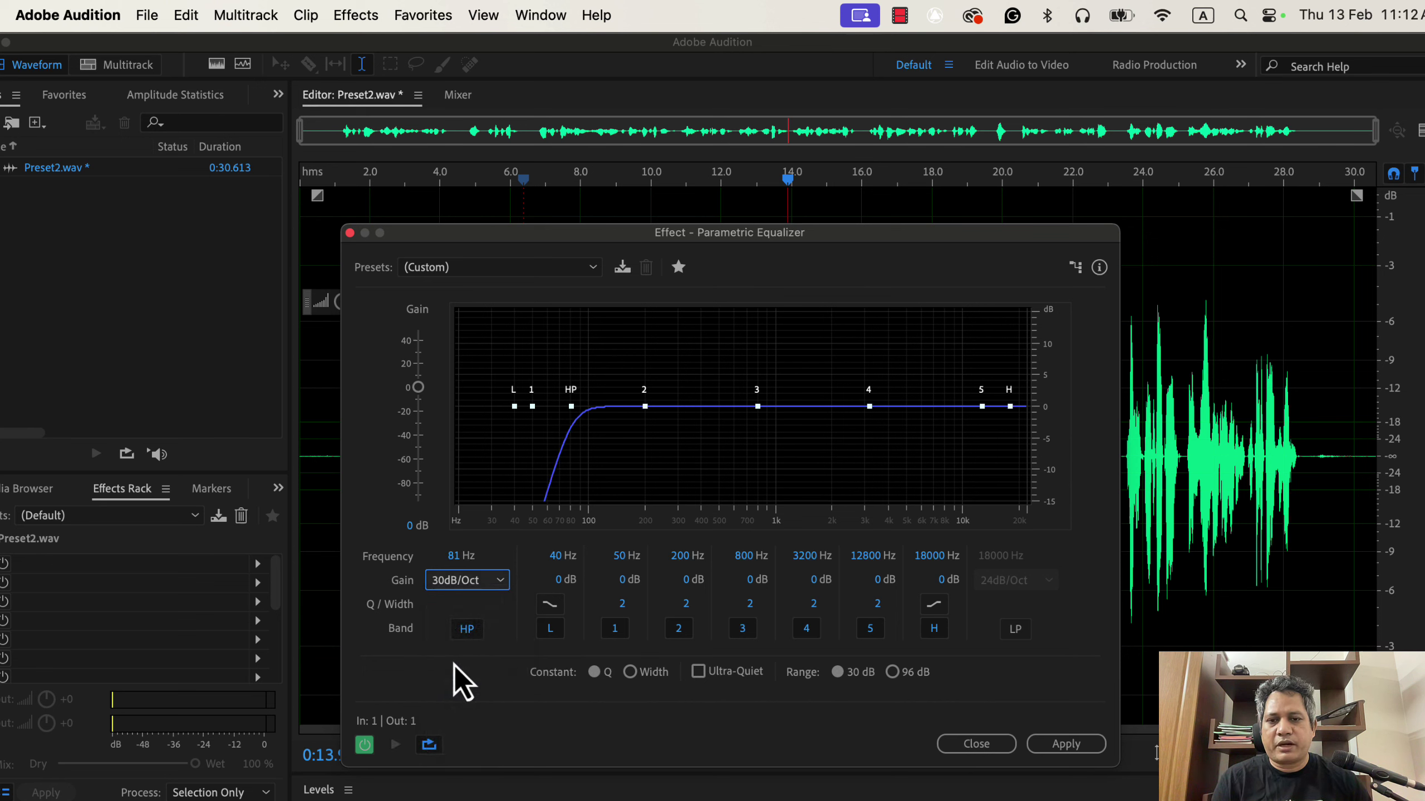
click(472, 592)
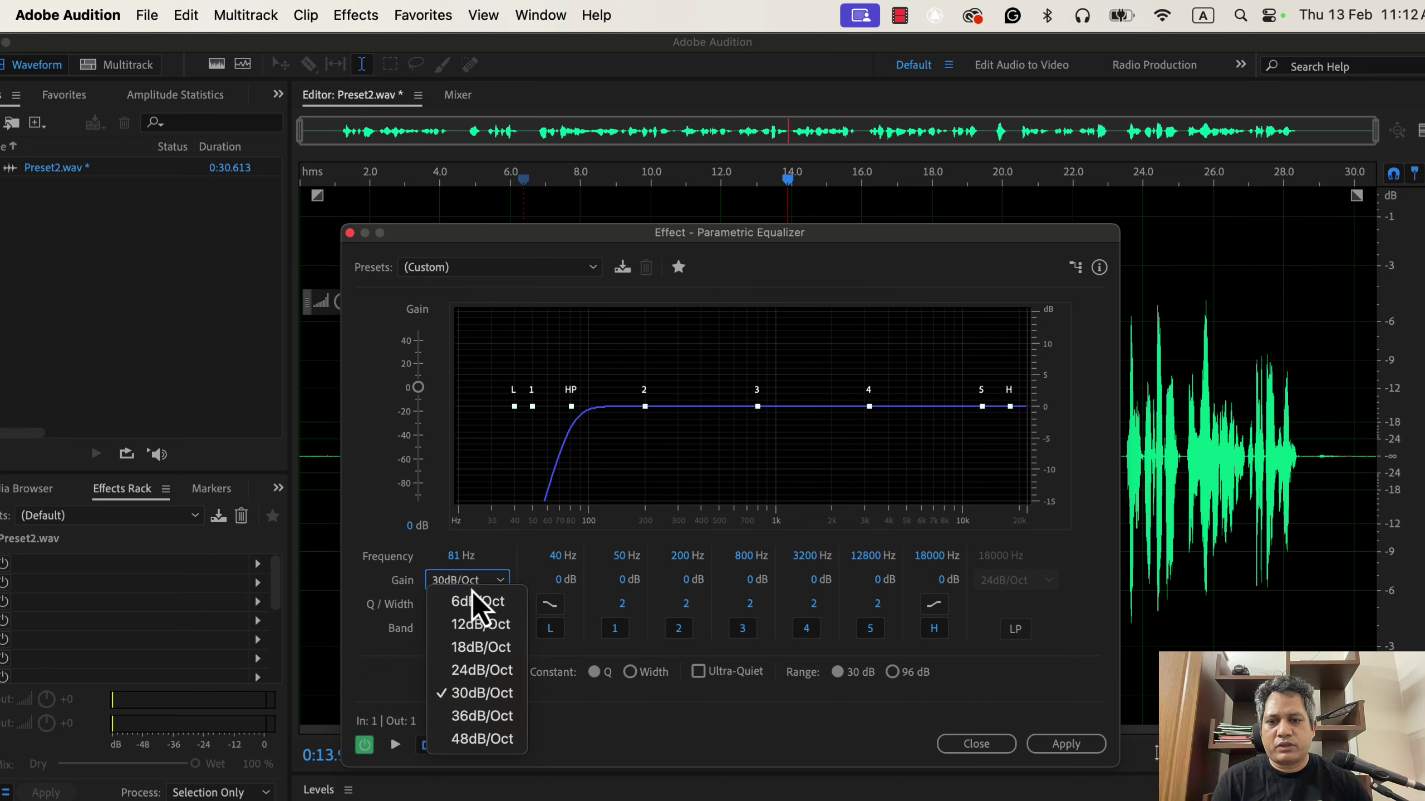
click(470, 649)
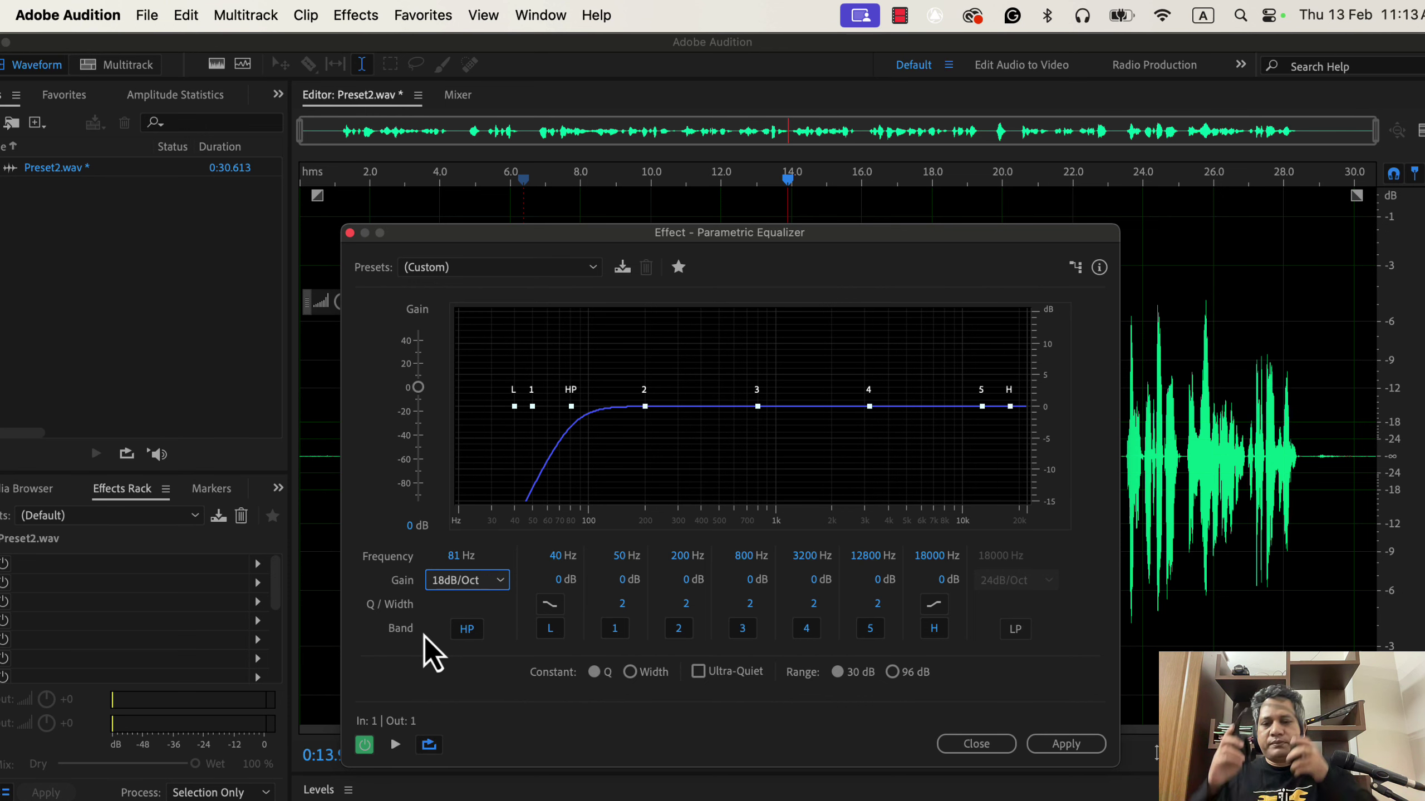
Set the high-pass frequency to 83 Hz while previewing, and apply the equalizer to the whole recording
click(393, 744)
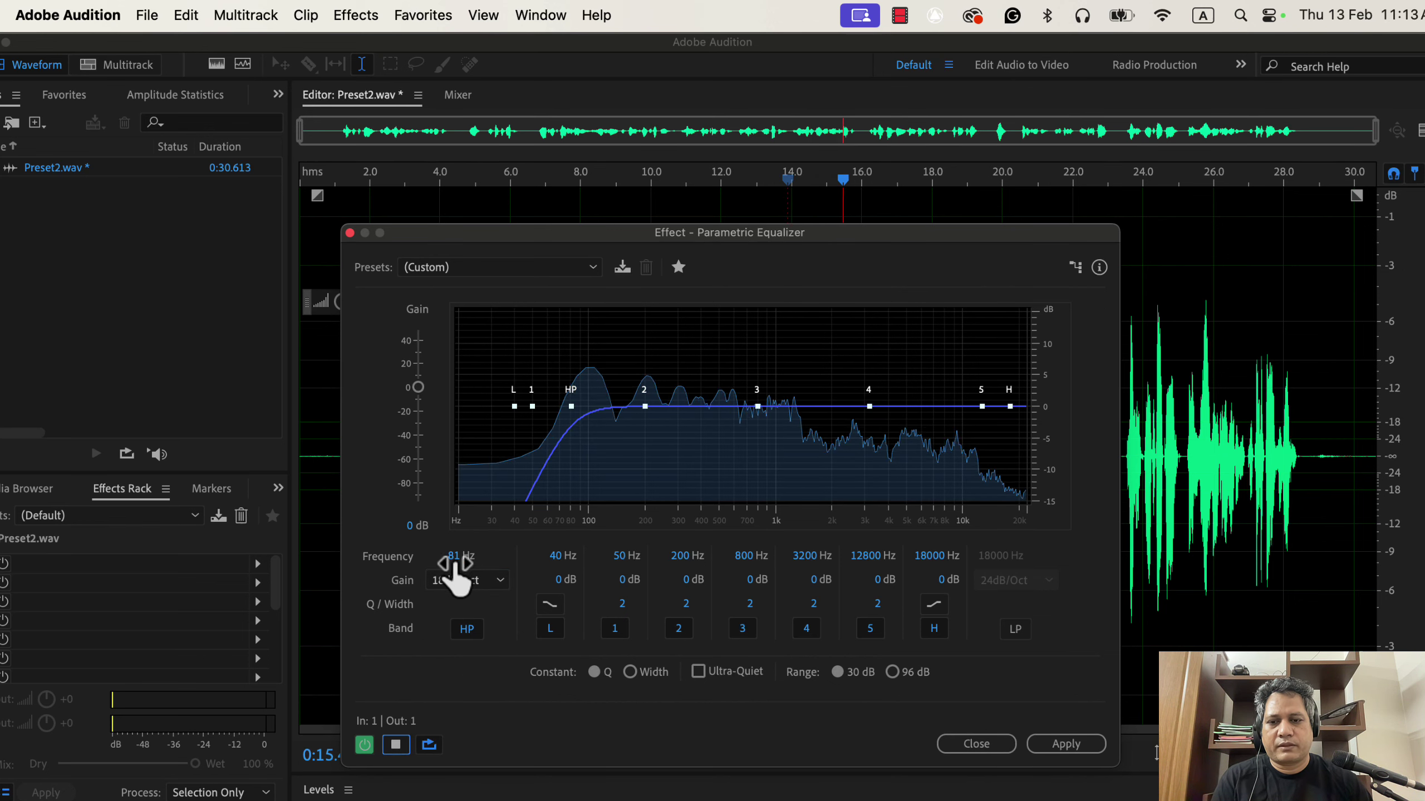
mouse_move(455, 573)
mouse_down()
mouse_move(426, 563)
mouse_move(511, 561)
mouse_move(518, 579)
mouse_move(410, 569)
mouse_move(461, 566)
mouse_move(437, 565)
mouse_up()
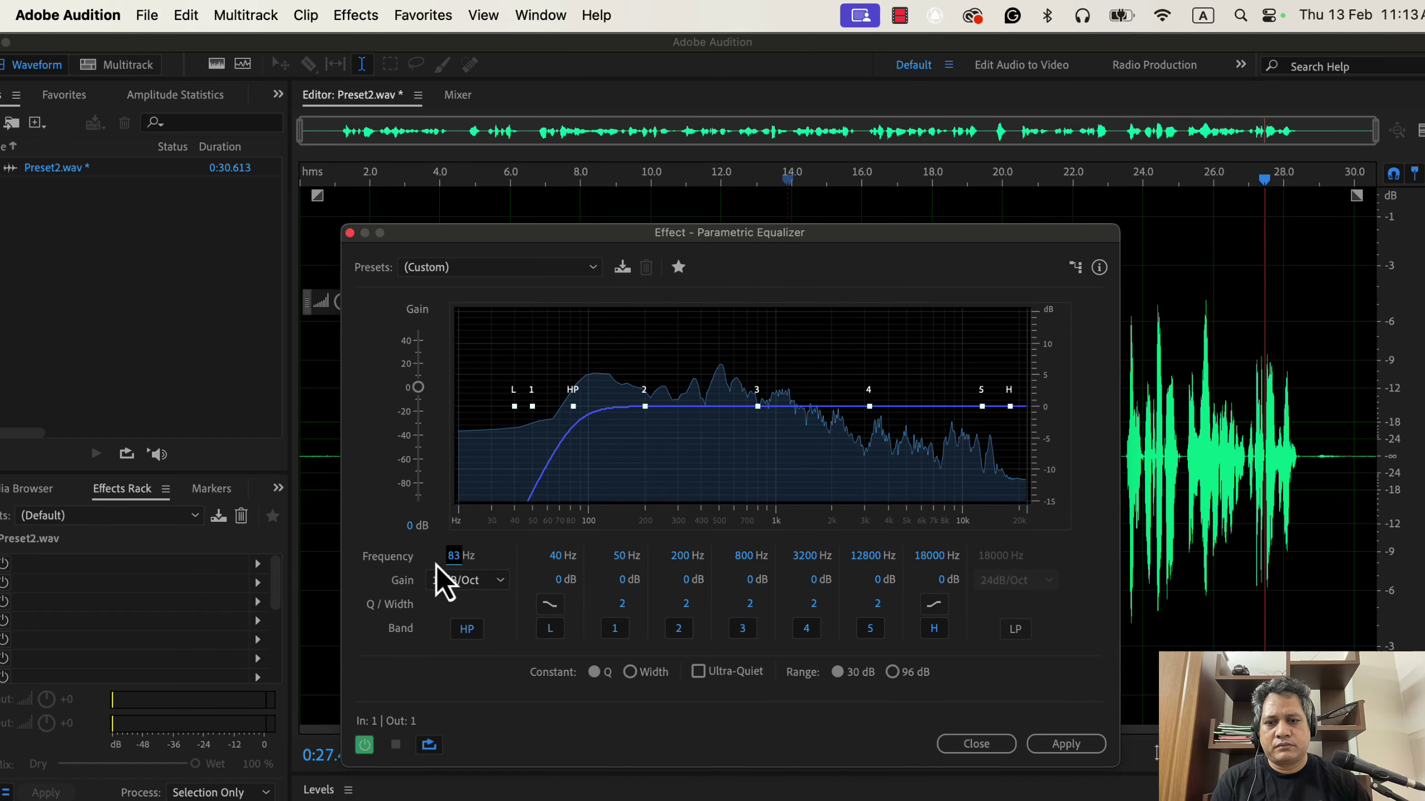
key(space)
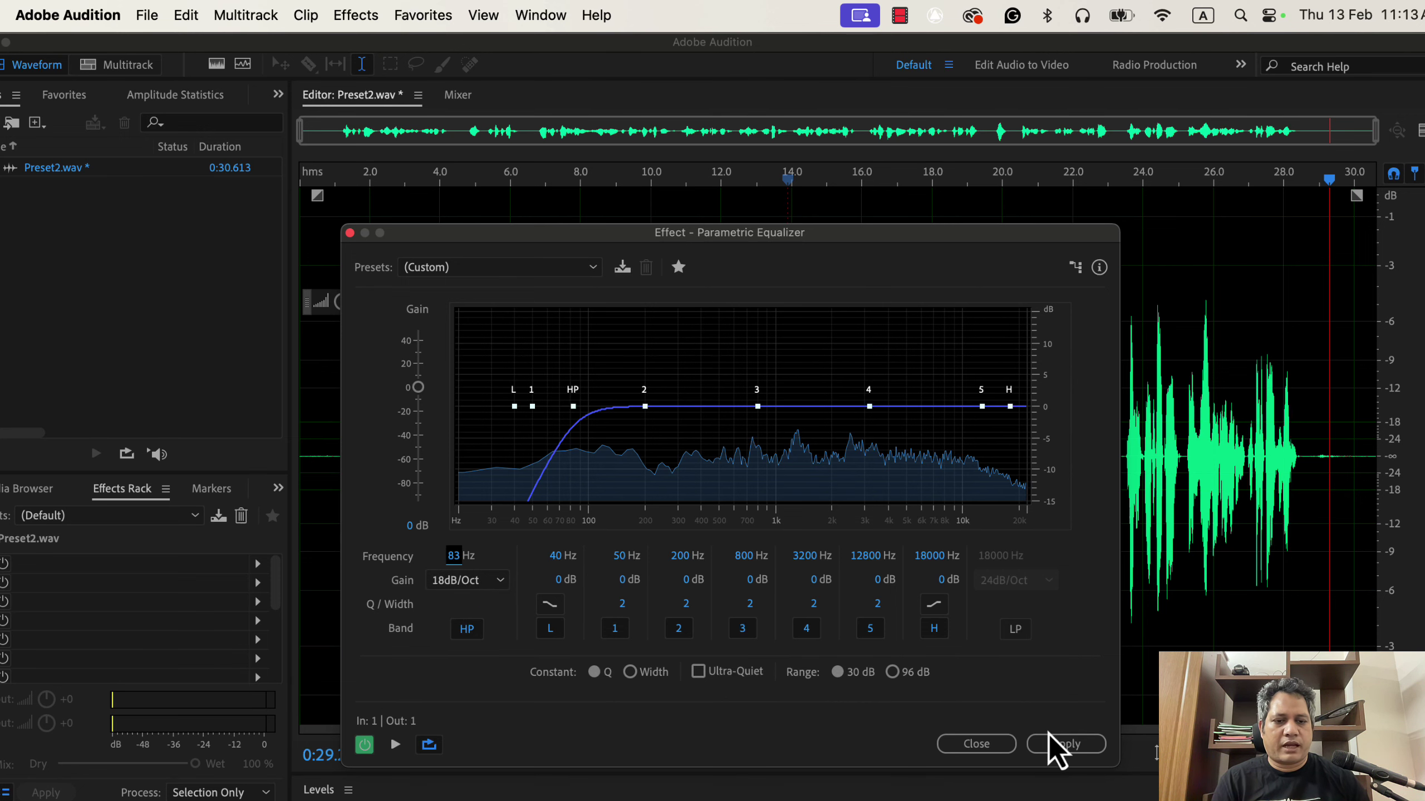
click(1061, 745)
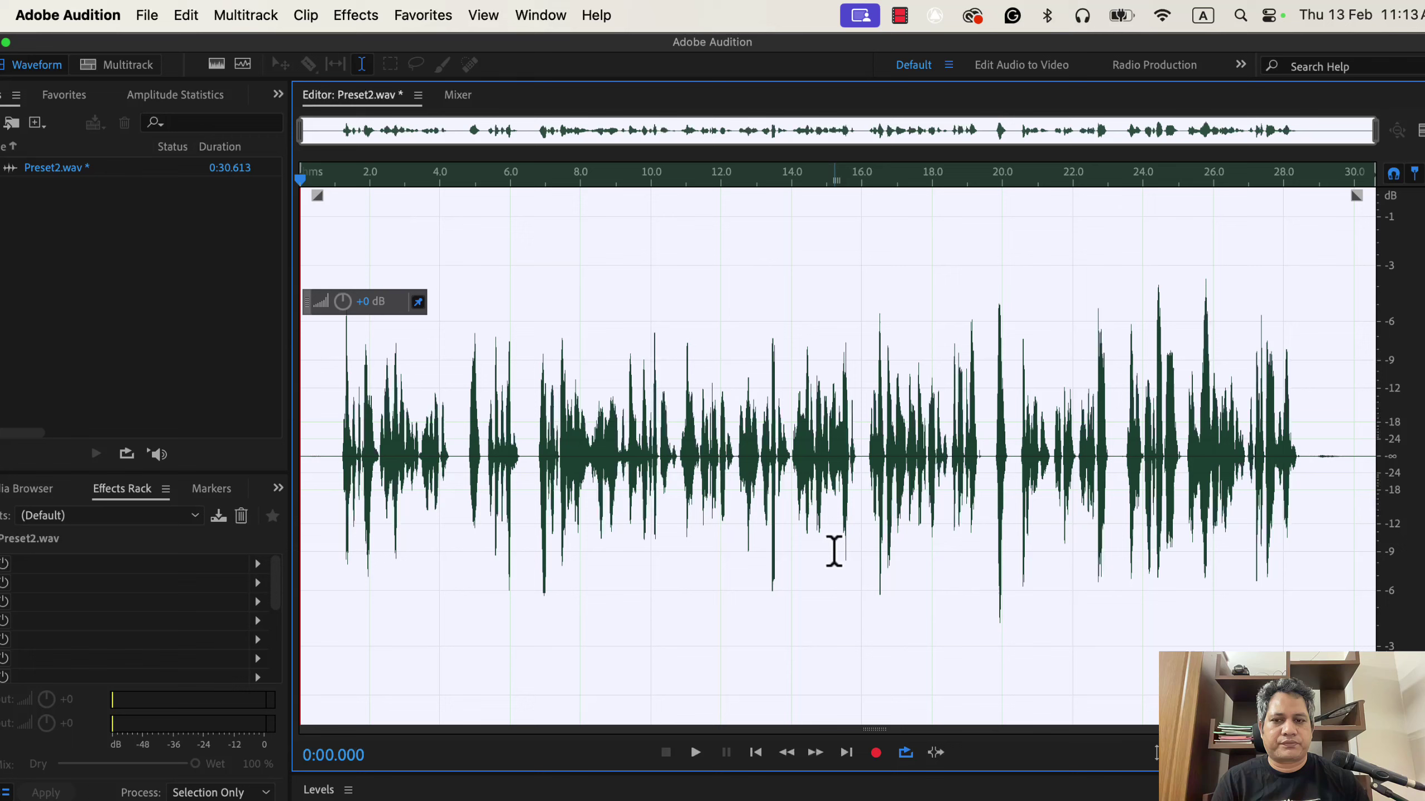
click(678, 530)
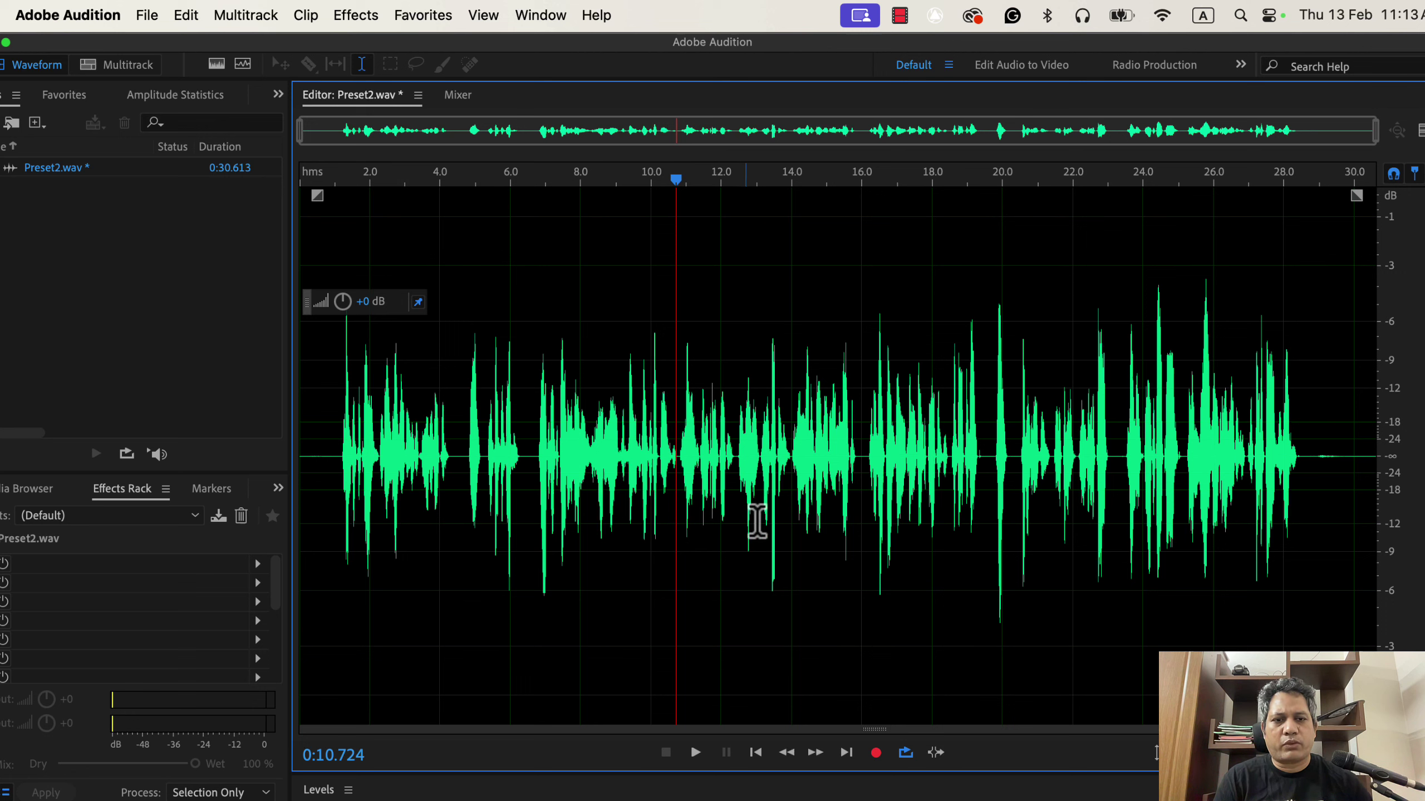
Select the loud peaks near 20 and 24.5 seconds and the quieter passage near 21.5 seconds to compare their levels
drag(988, 352, 1011, 357)
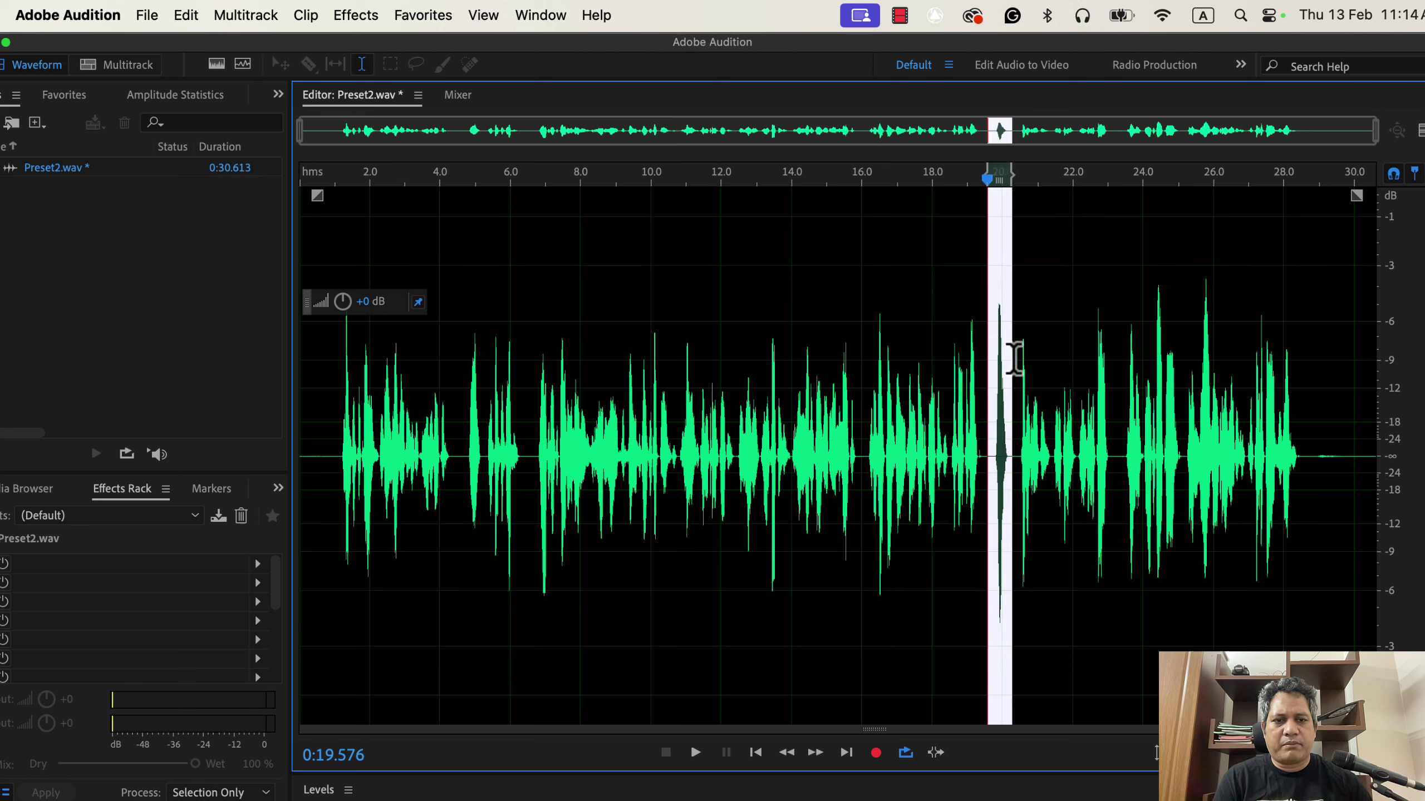
click(1150, 336)
drag(1150, 336, 1173, 335)
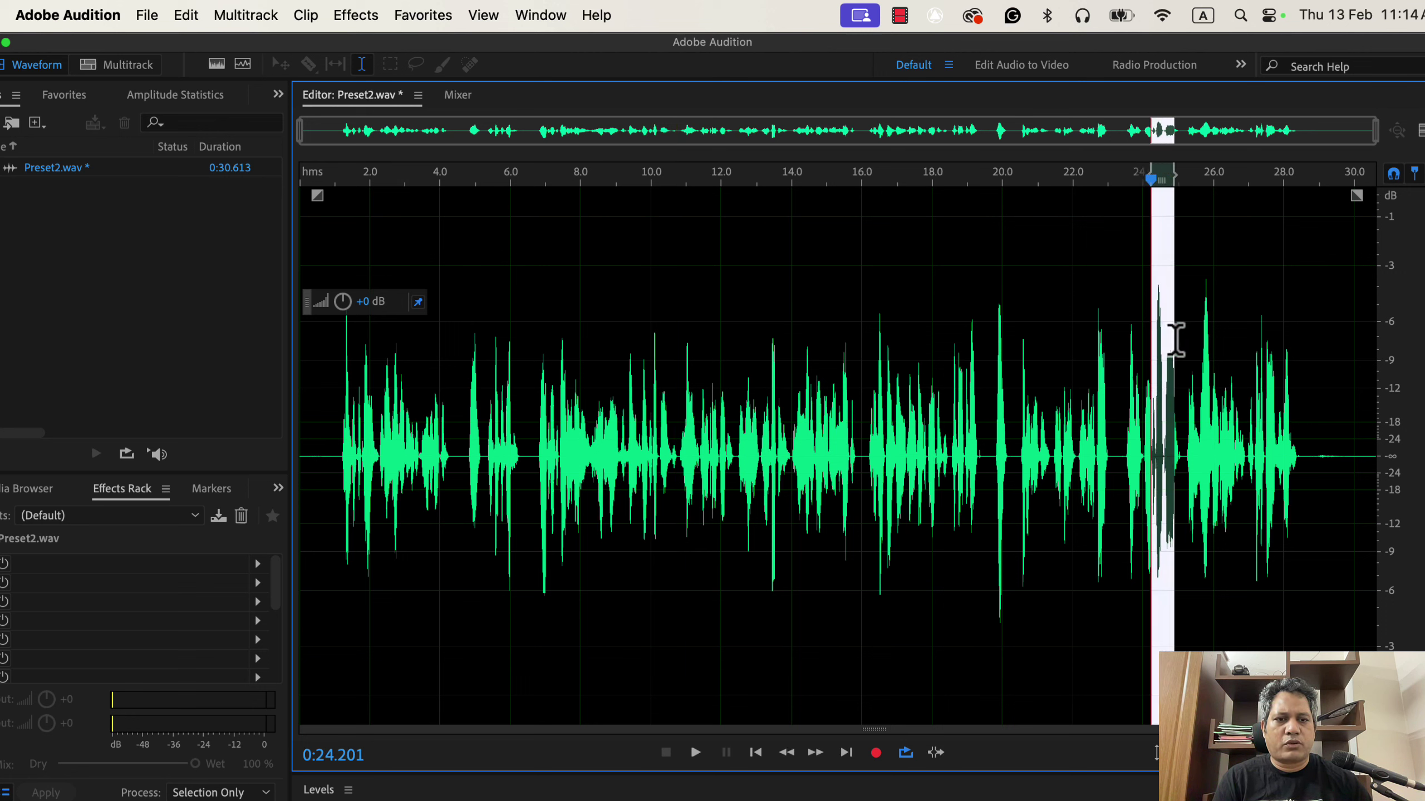
click(1053, 398)
drag(1053, 398, 1072, 401)
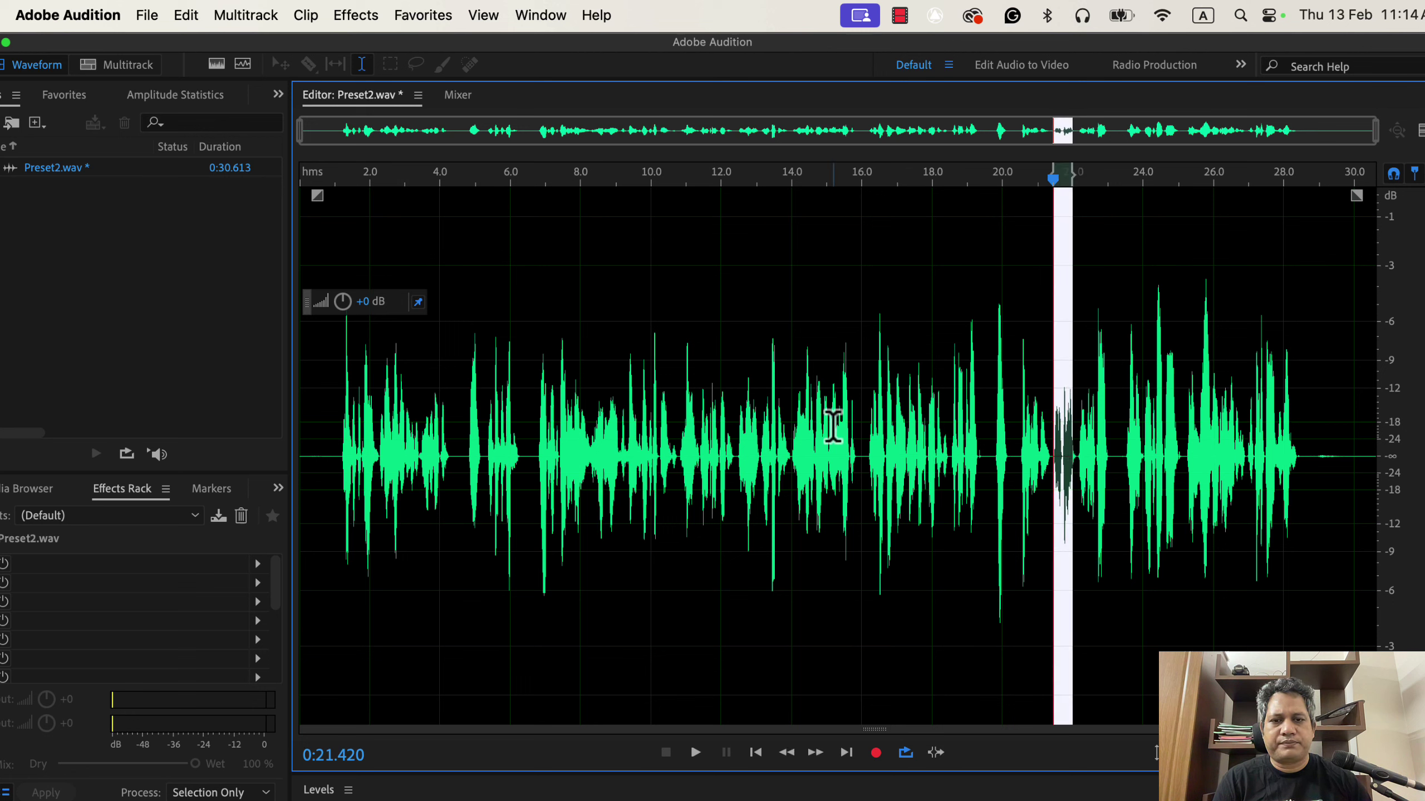
click(986, 368)
drag(985, 345, 1013, 336)
drag(1055, 378, 1073, 384)
click(989, 357)
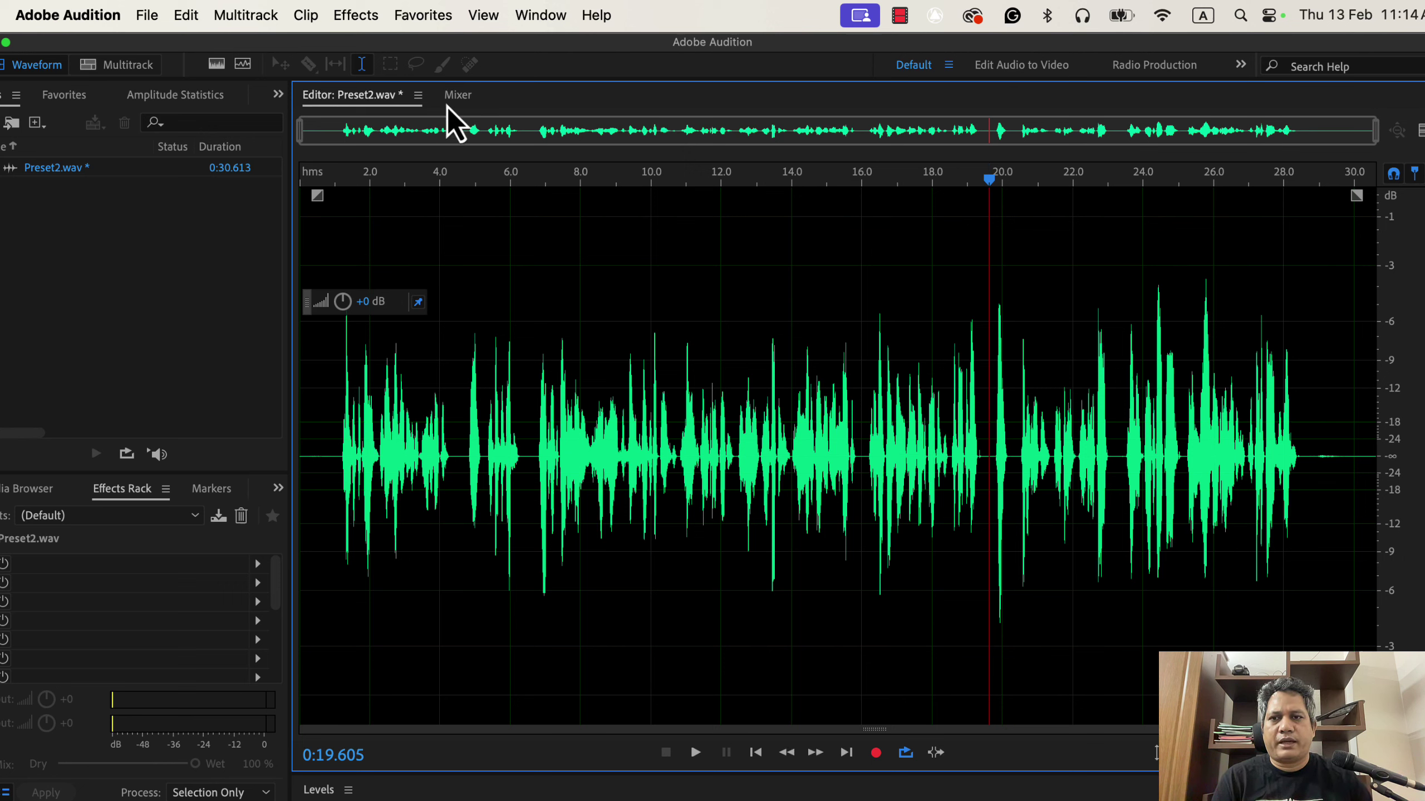
Open the Dynamics effect for the recording and load the Soft Compression preset
click(342, 15)
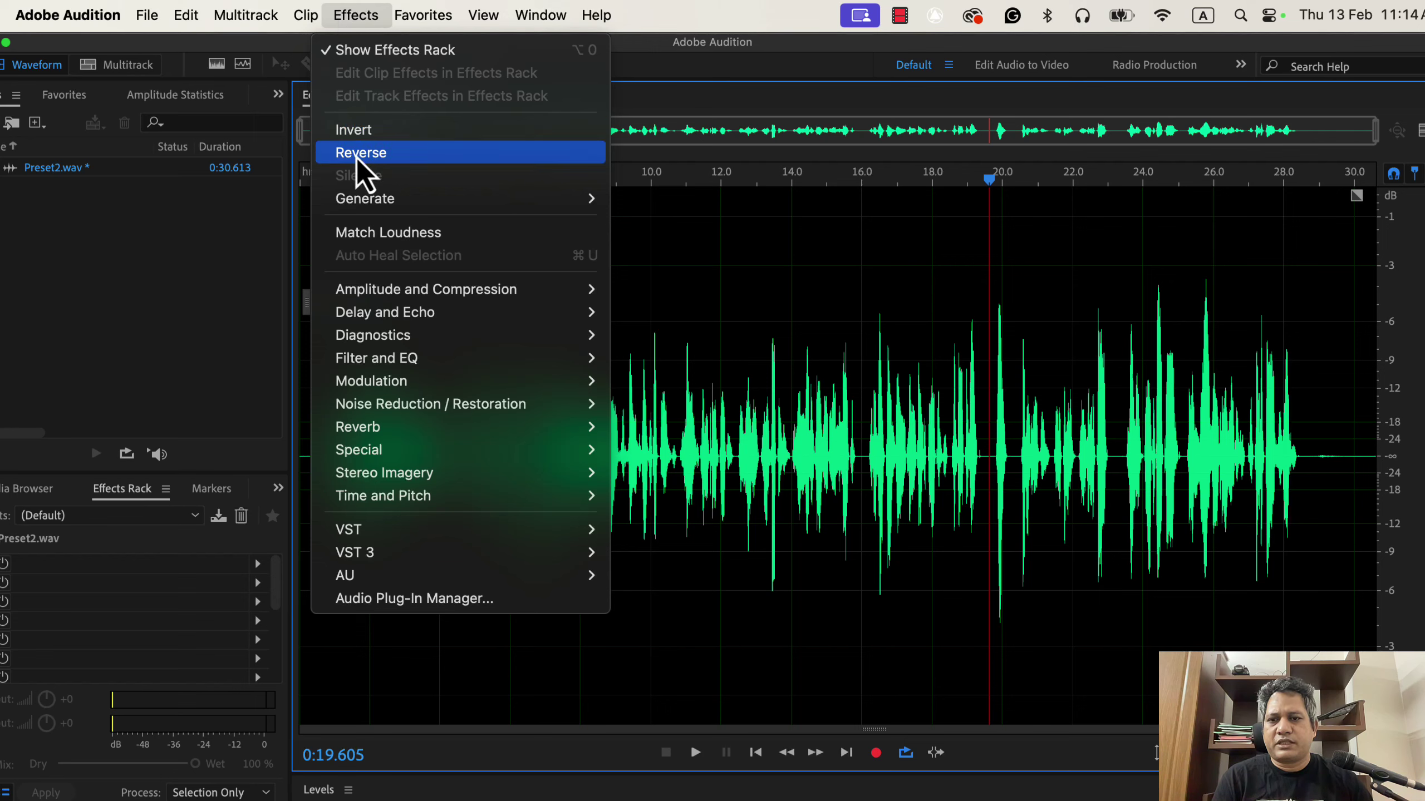
mouse_move(396, 294)
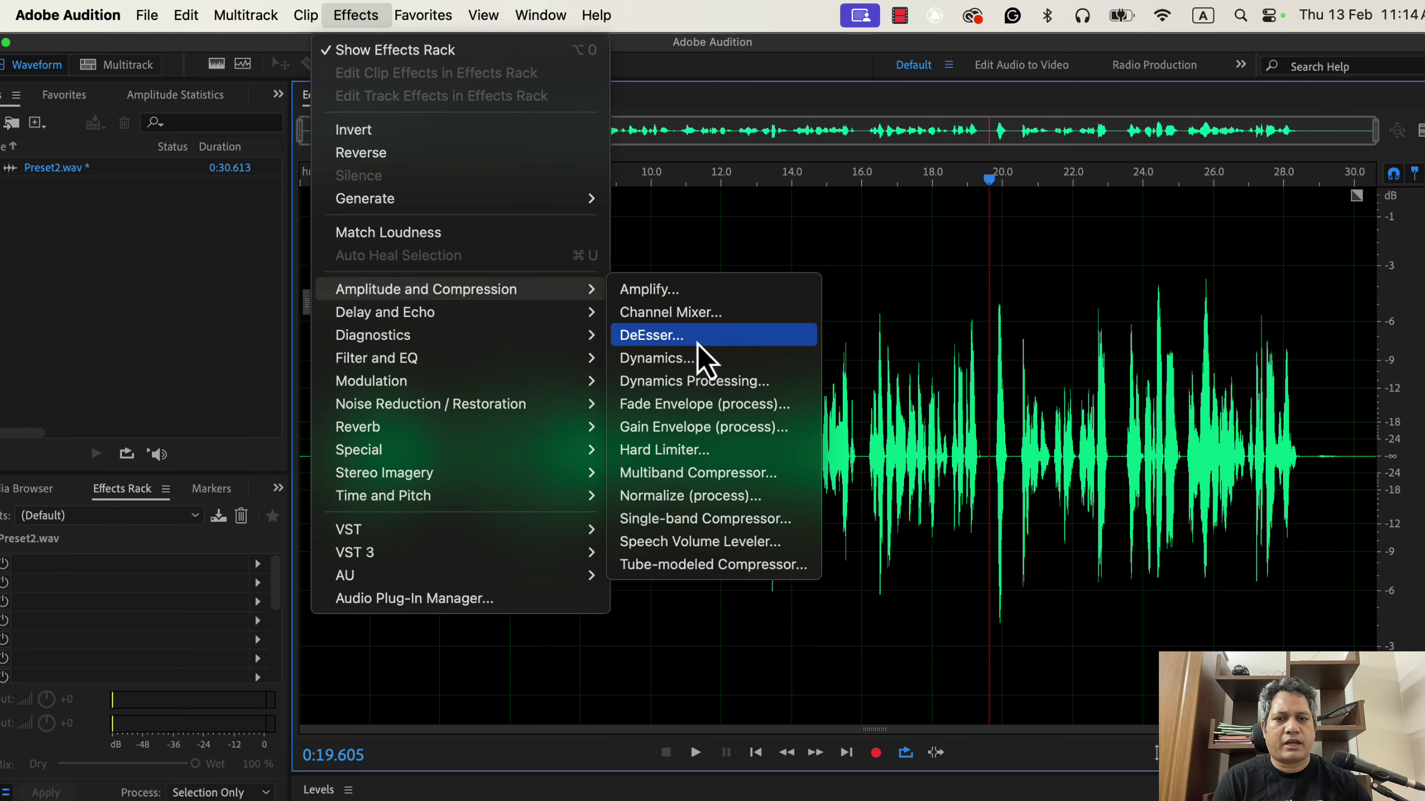
click(685, 359)
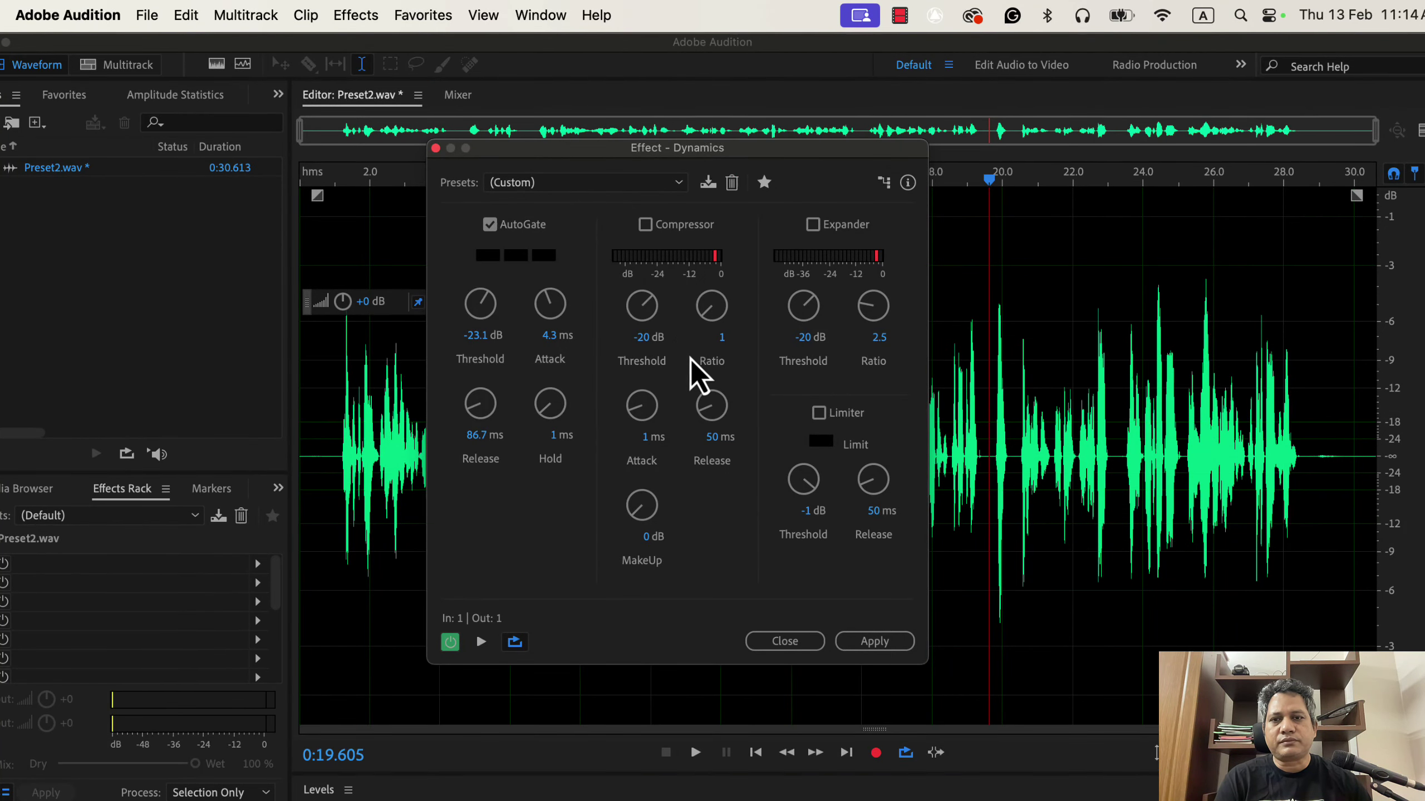
click(564, 184)
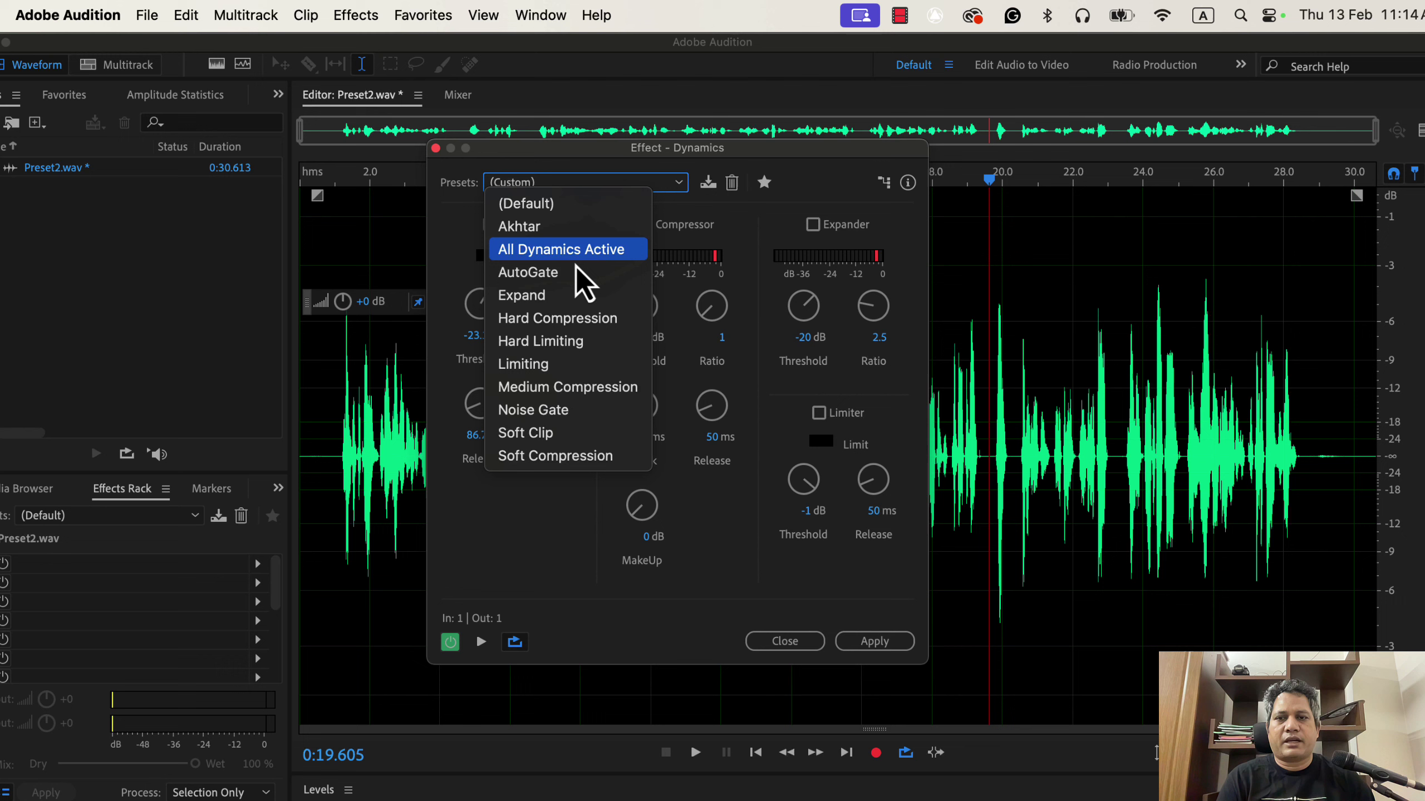
click(589, 459)
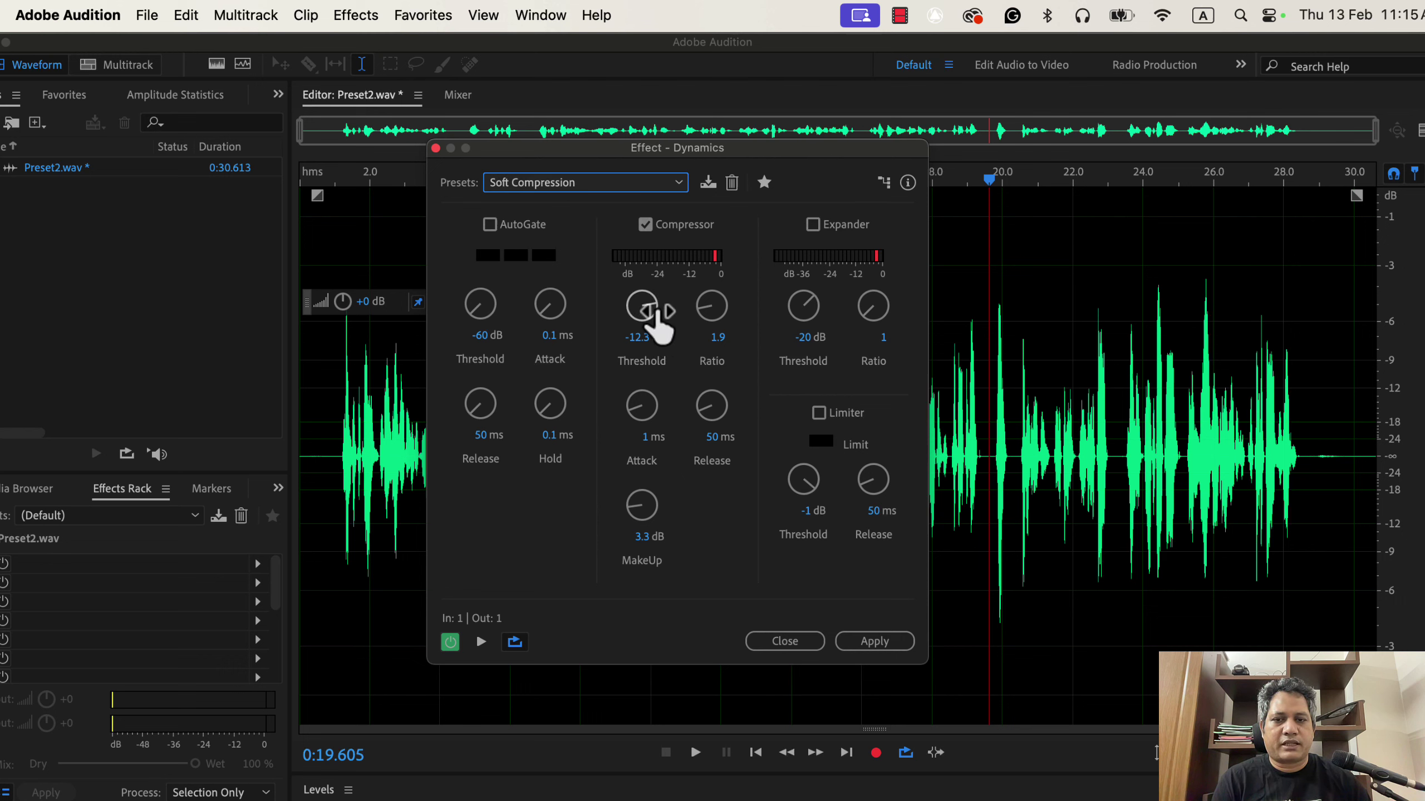
Set the compressor's threshold to -16 dB and its ratio to 2.5
mouse_move(654, 318)
mouse_down()
mouse_move(656, 306)
mouse_move(662, 333)
mouse_up()
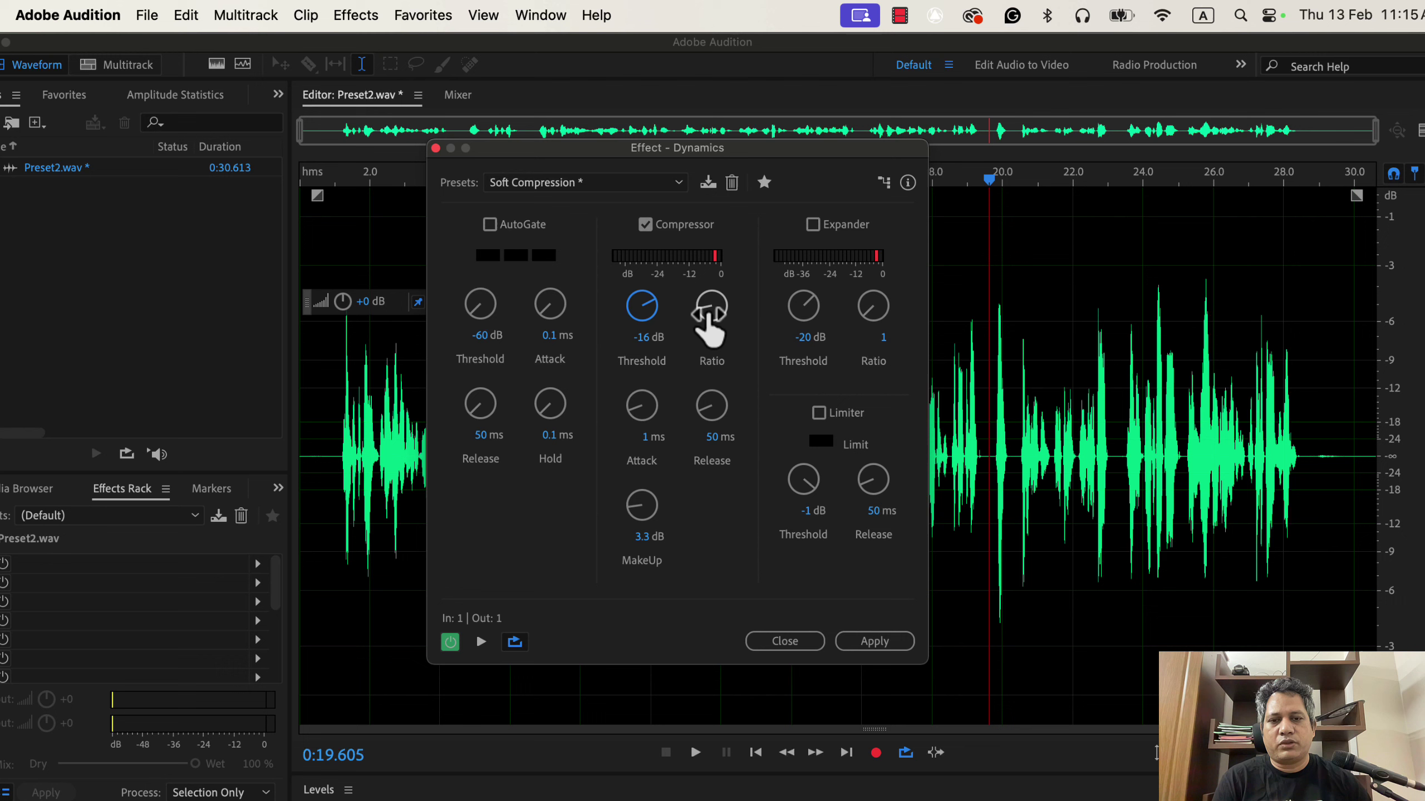
click(710, 315)
mouse_move(706, 317)
mouse_down()
mouse_move(695, 286)
mouse_move(704, 297)
mouse_up()
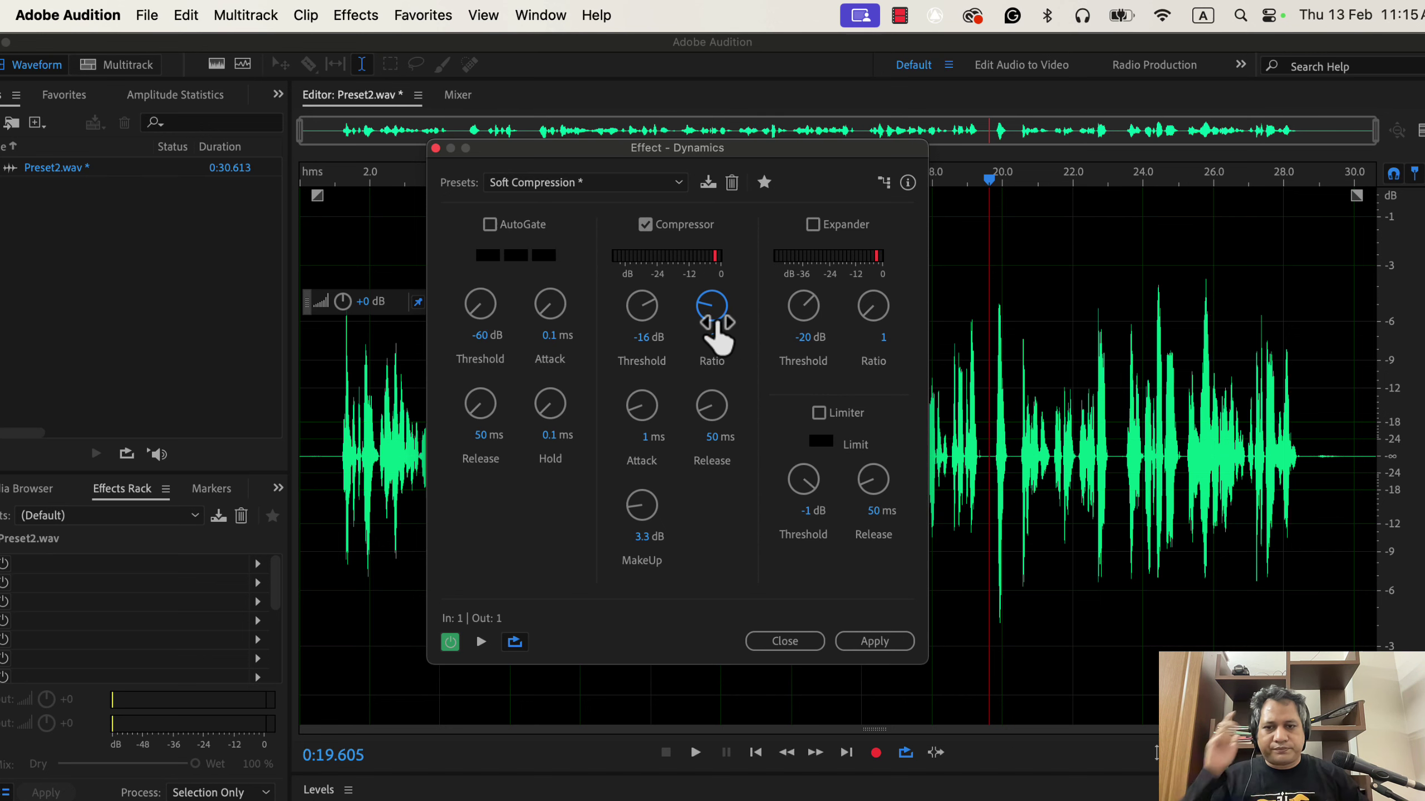
Preview the compressor settings from near the start of the recording, and apply the Dynamics effect to the whole file
click(322, 356)
key(space)
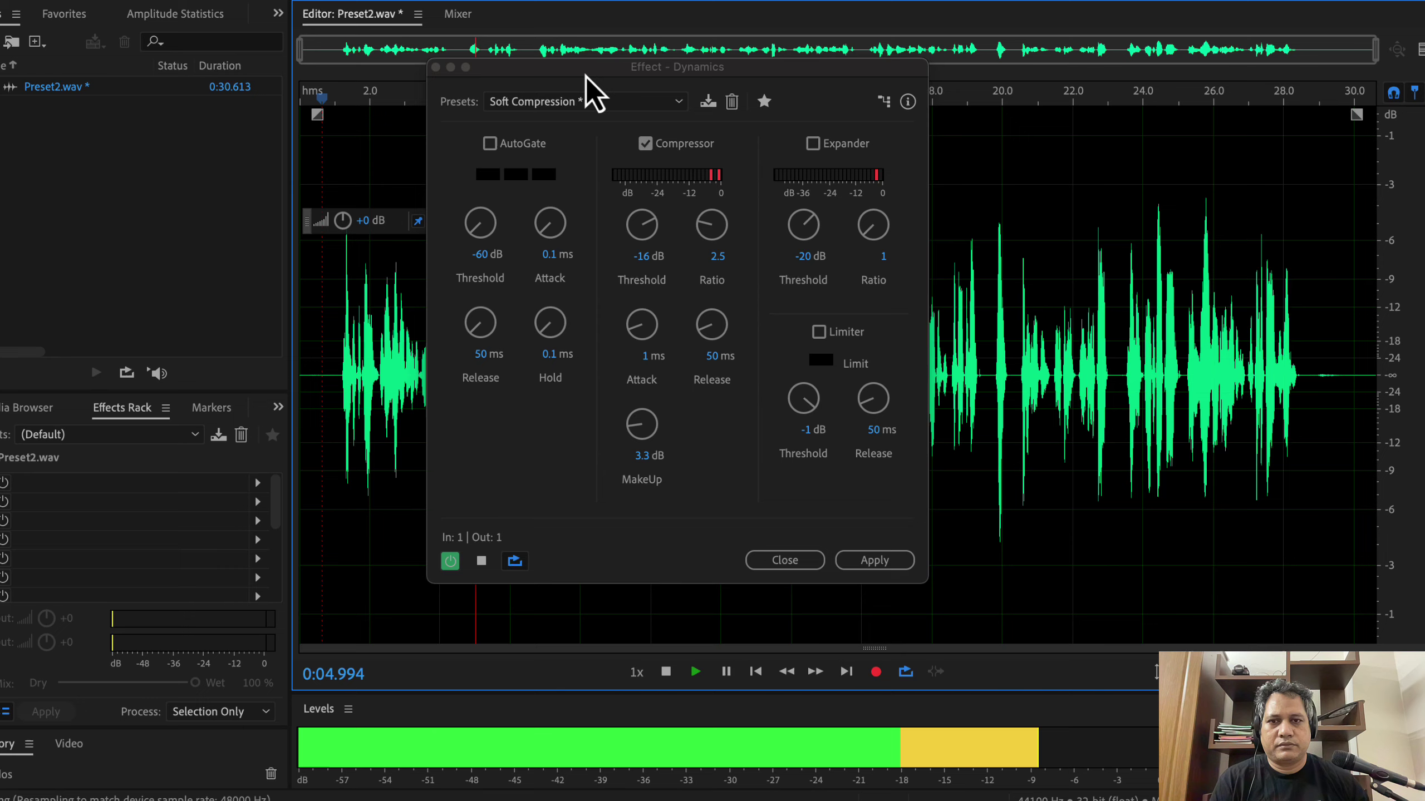
drag(586, 76, 847, 149)
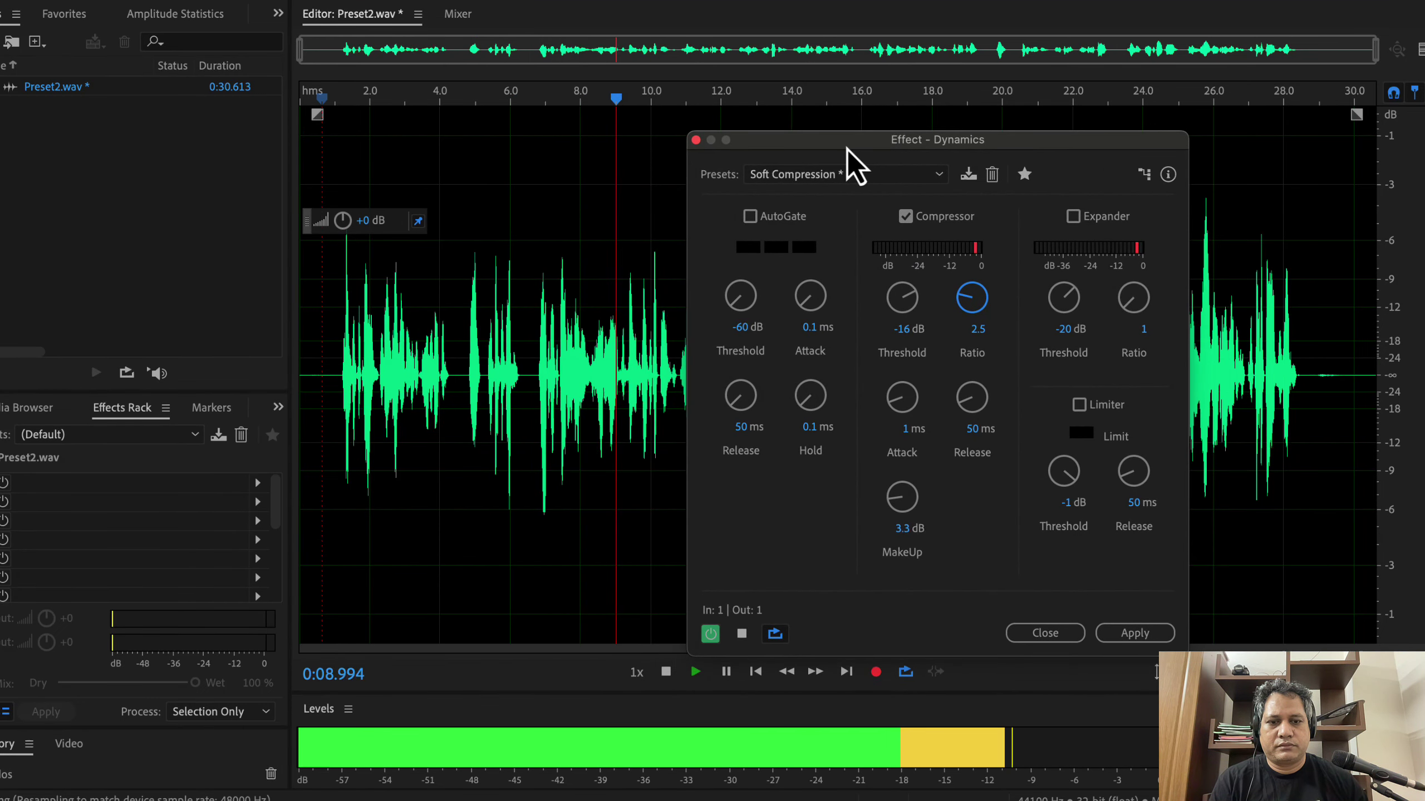
drag(853, 144, 325, 112)
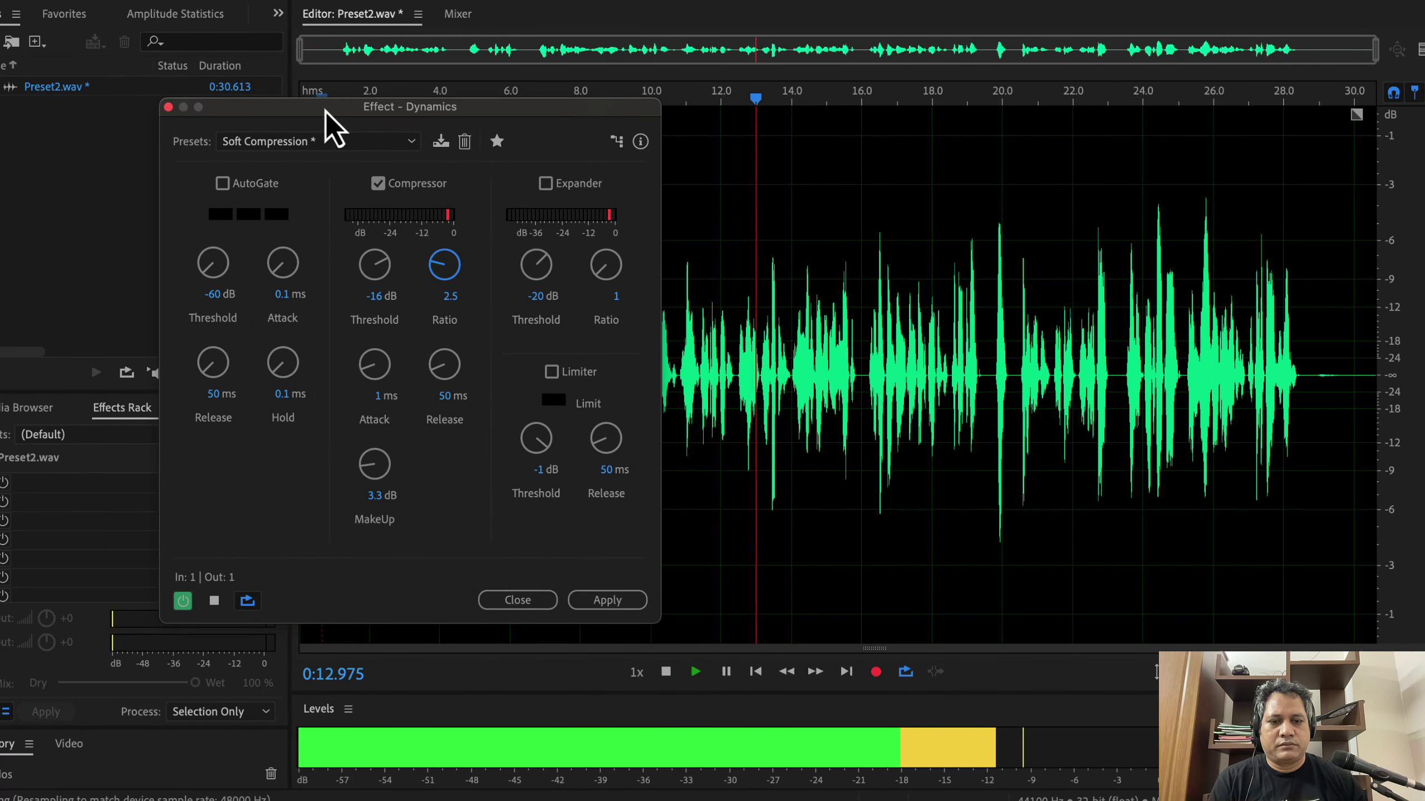
key(space)
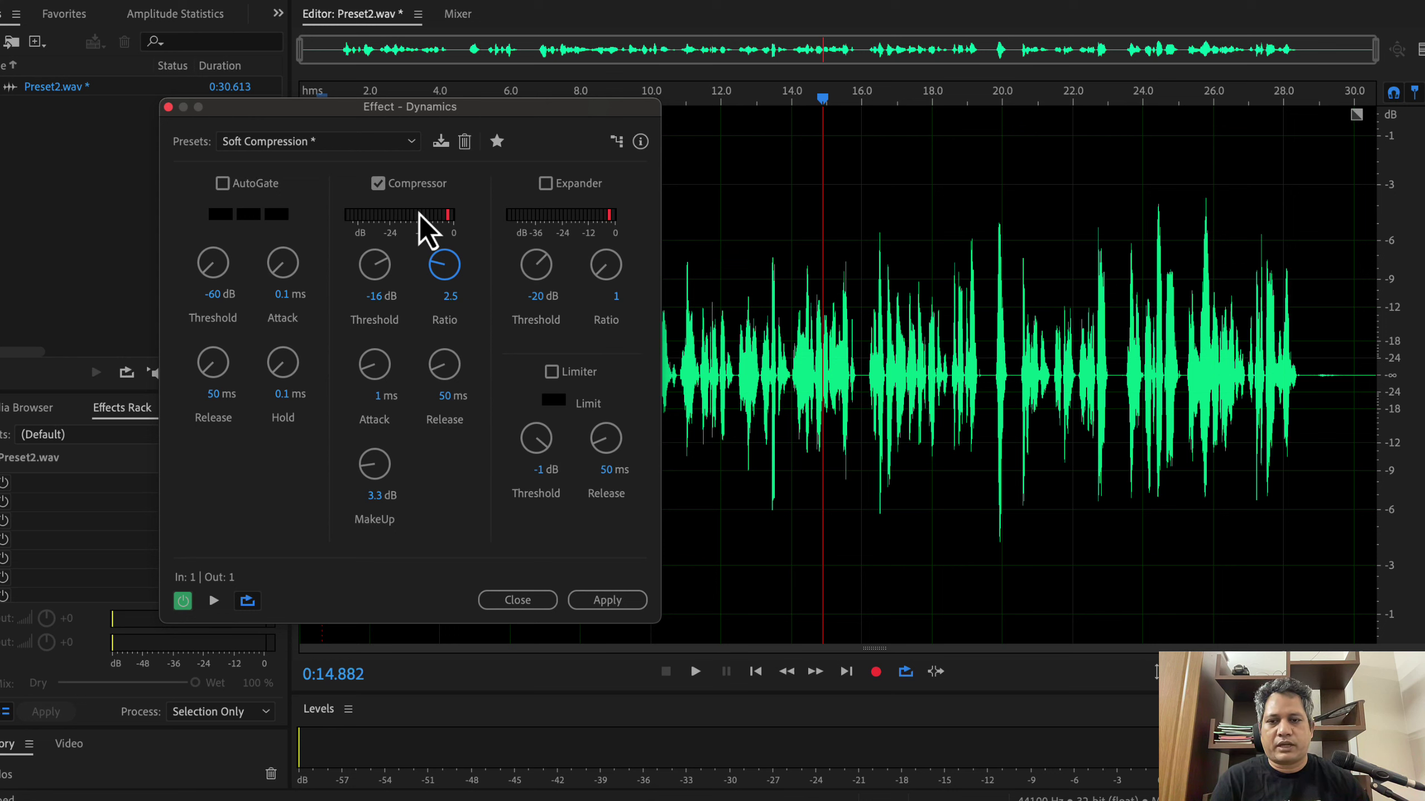
click(615, 605)
click(571, 540)
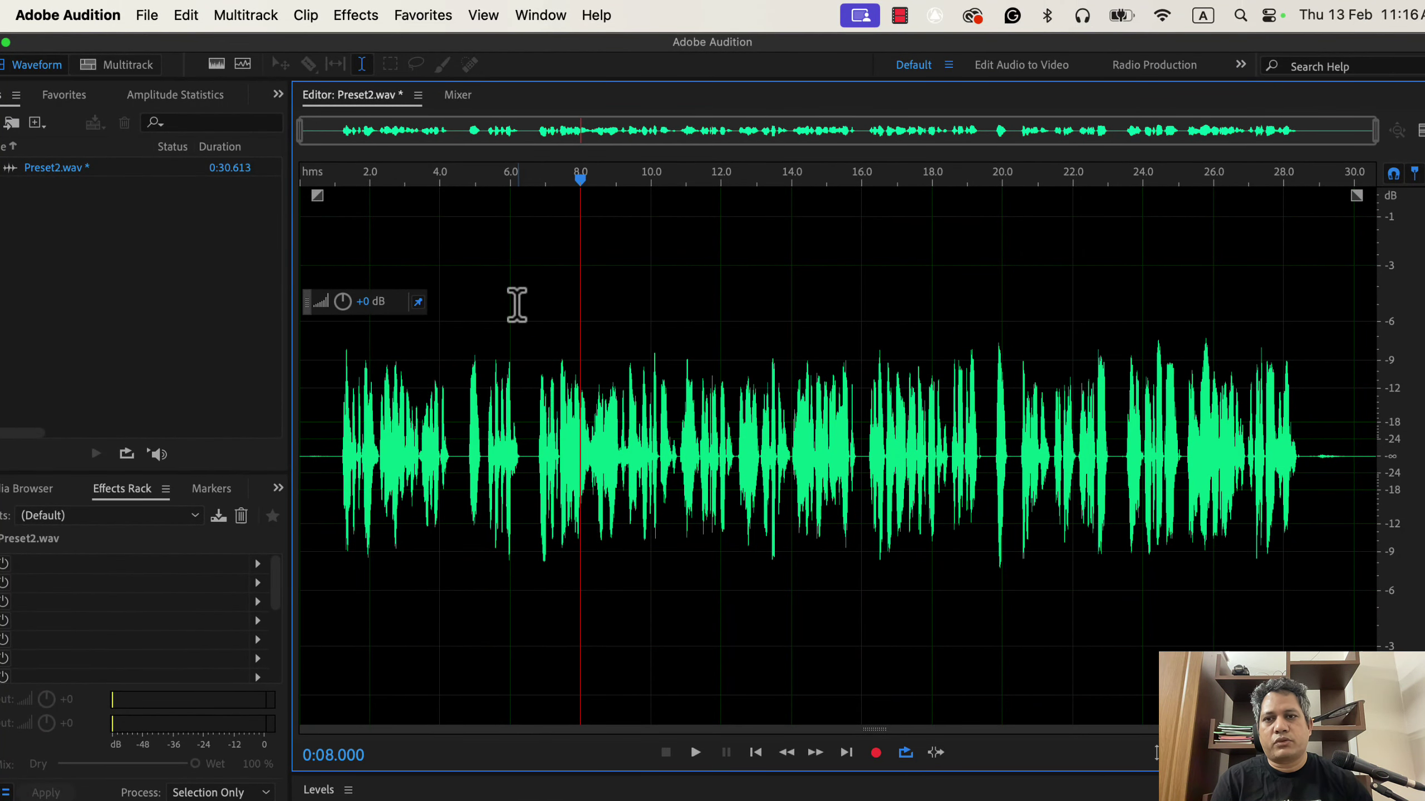
Normalize the compressed recording to -3 dB and clear the selection
click(426, 22)
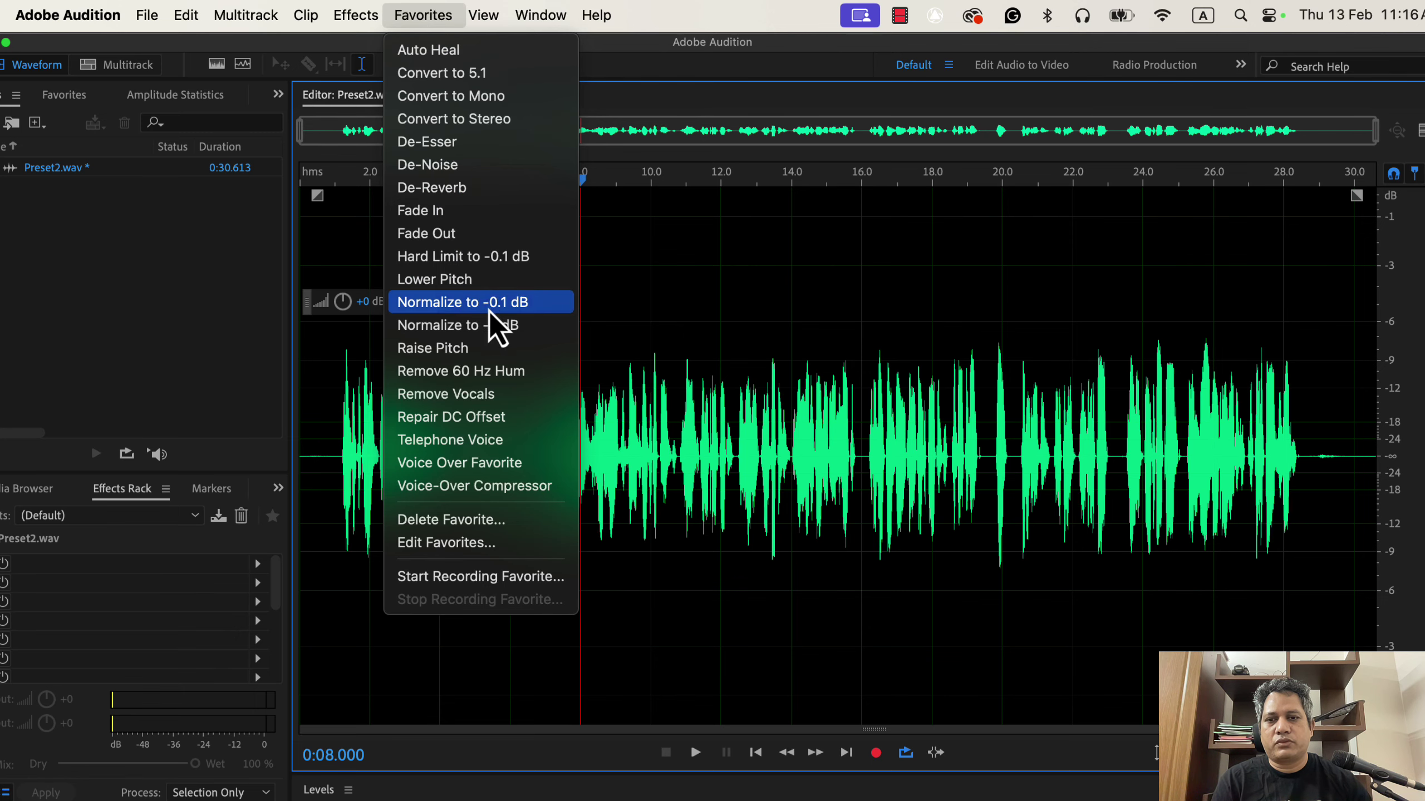
click(504, 329)
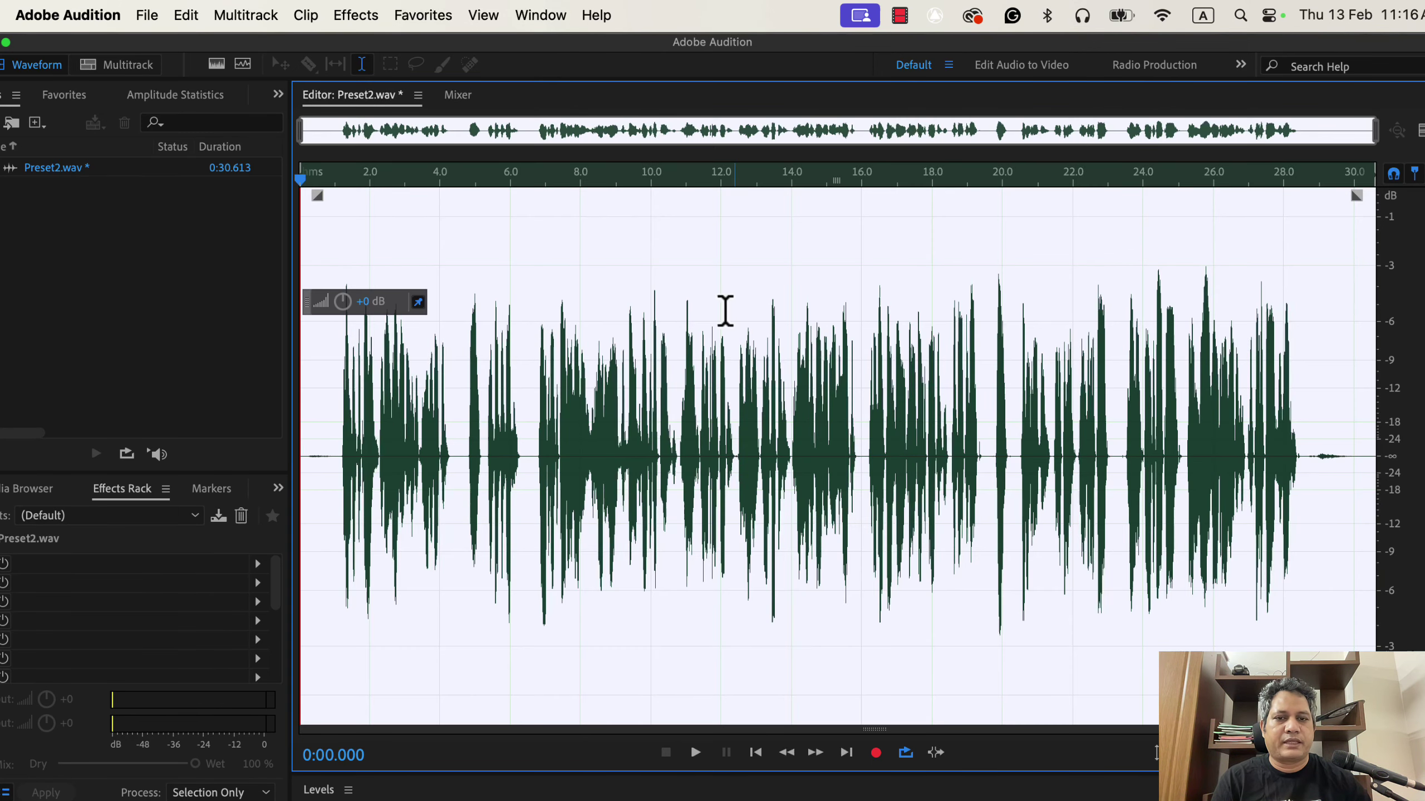
click(696, 299)
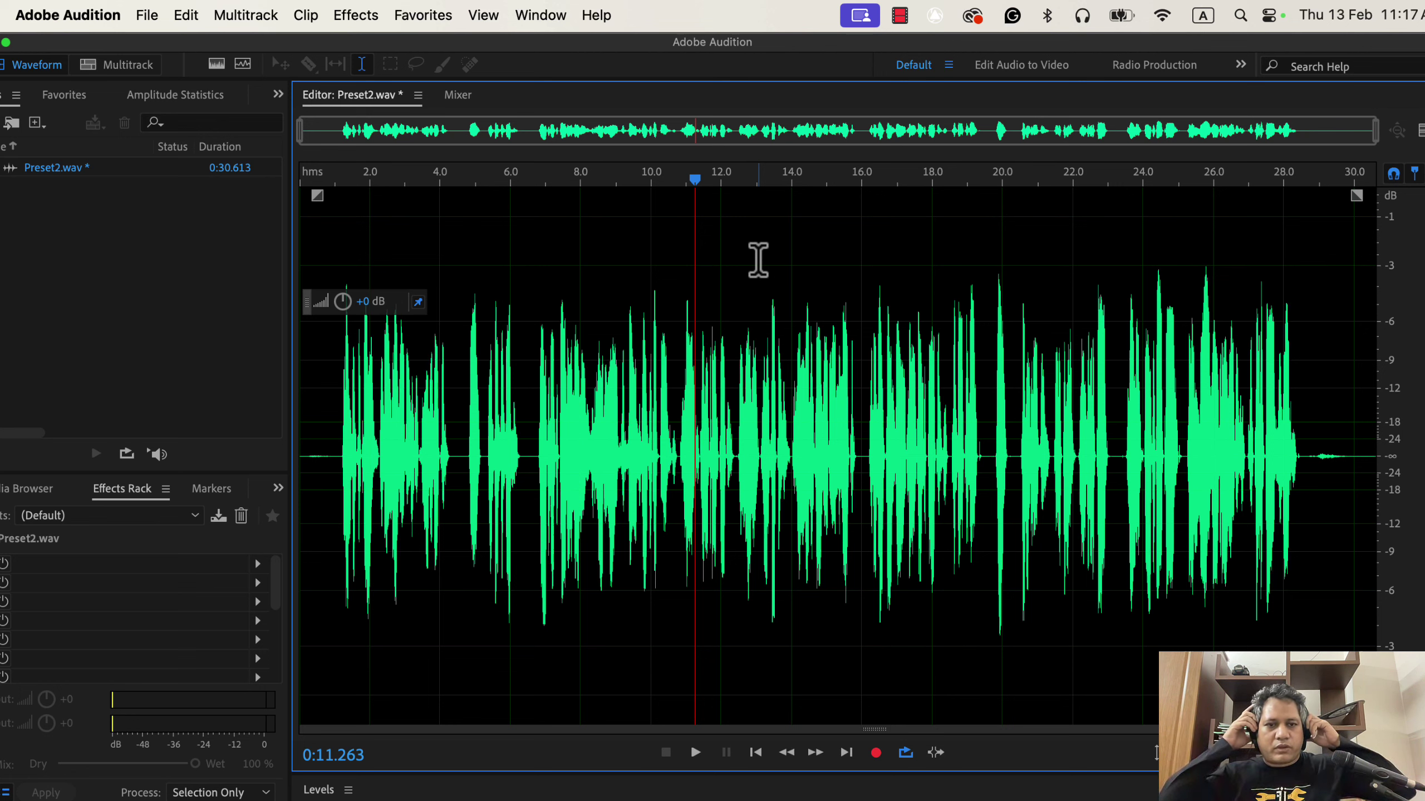
Play the fully processed recording from about 0.8 seconds to check how the voice sounds
click(329, 334)
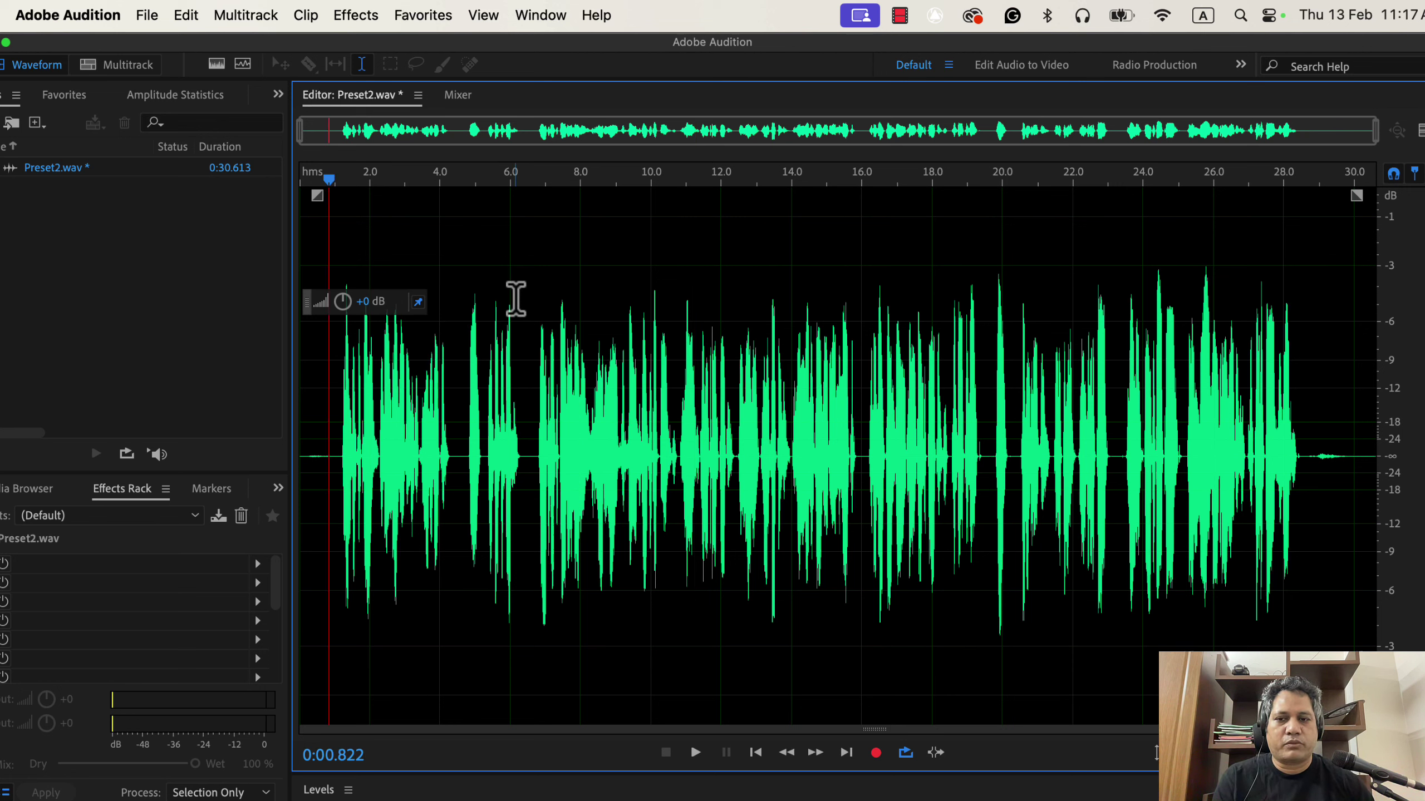
key(space)
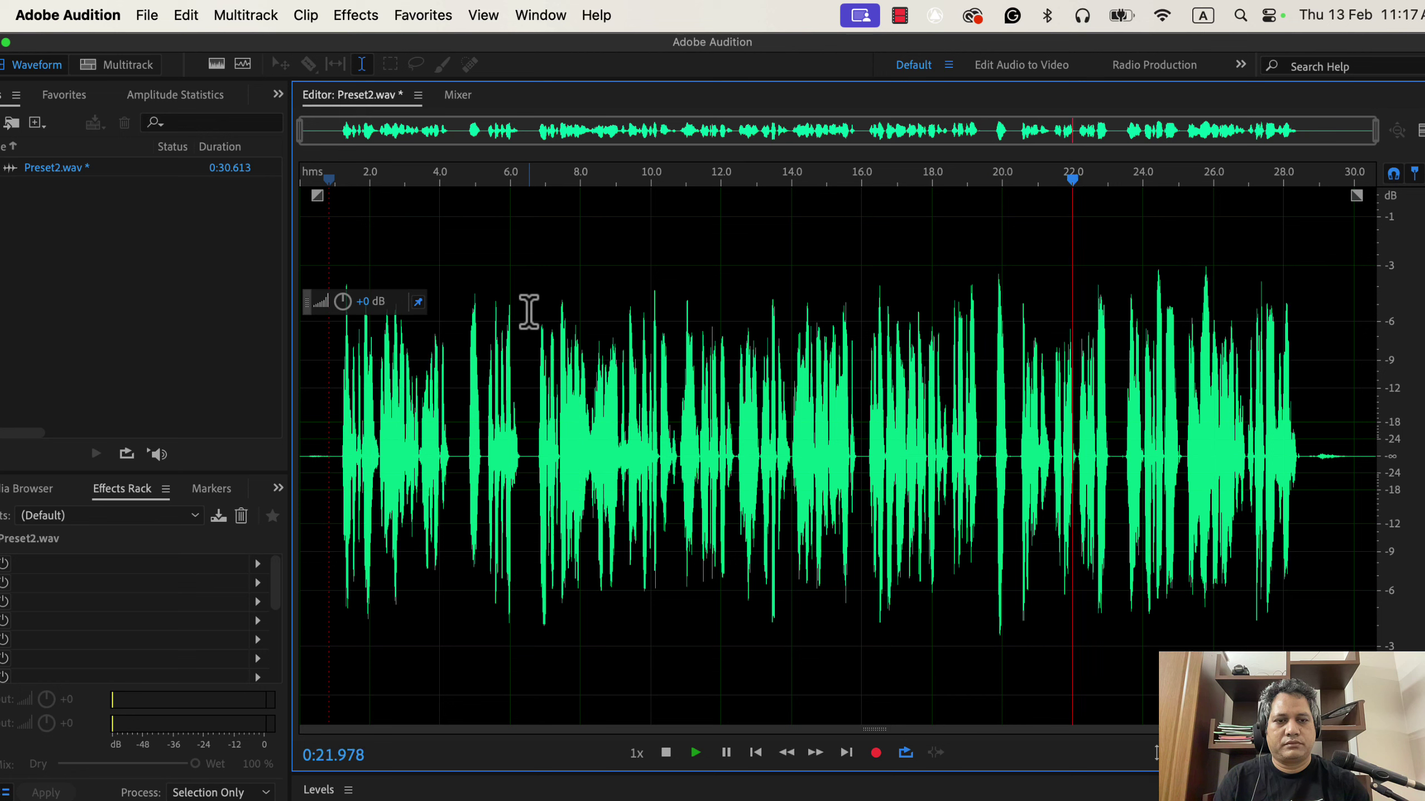
key(space)
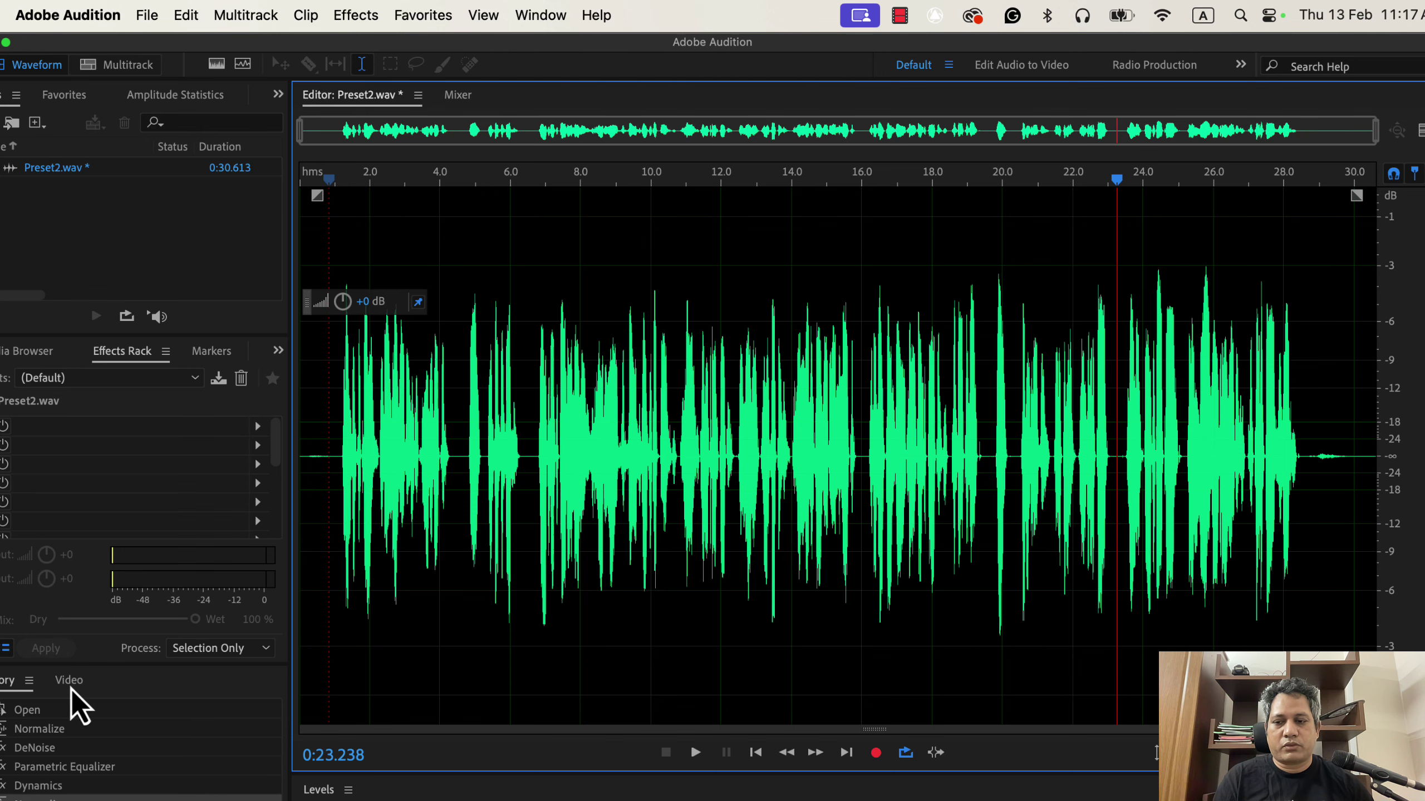
Return the file to its Open history state and play the unprocessed recording from about 1 second for comparison
click(41, 713)
click(341, 444)
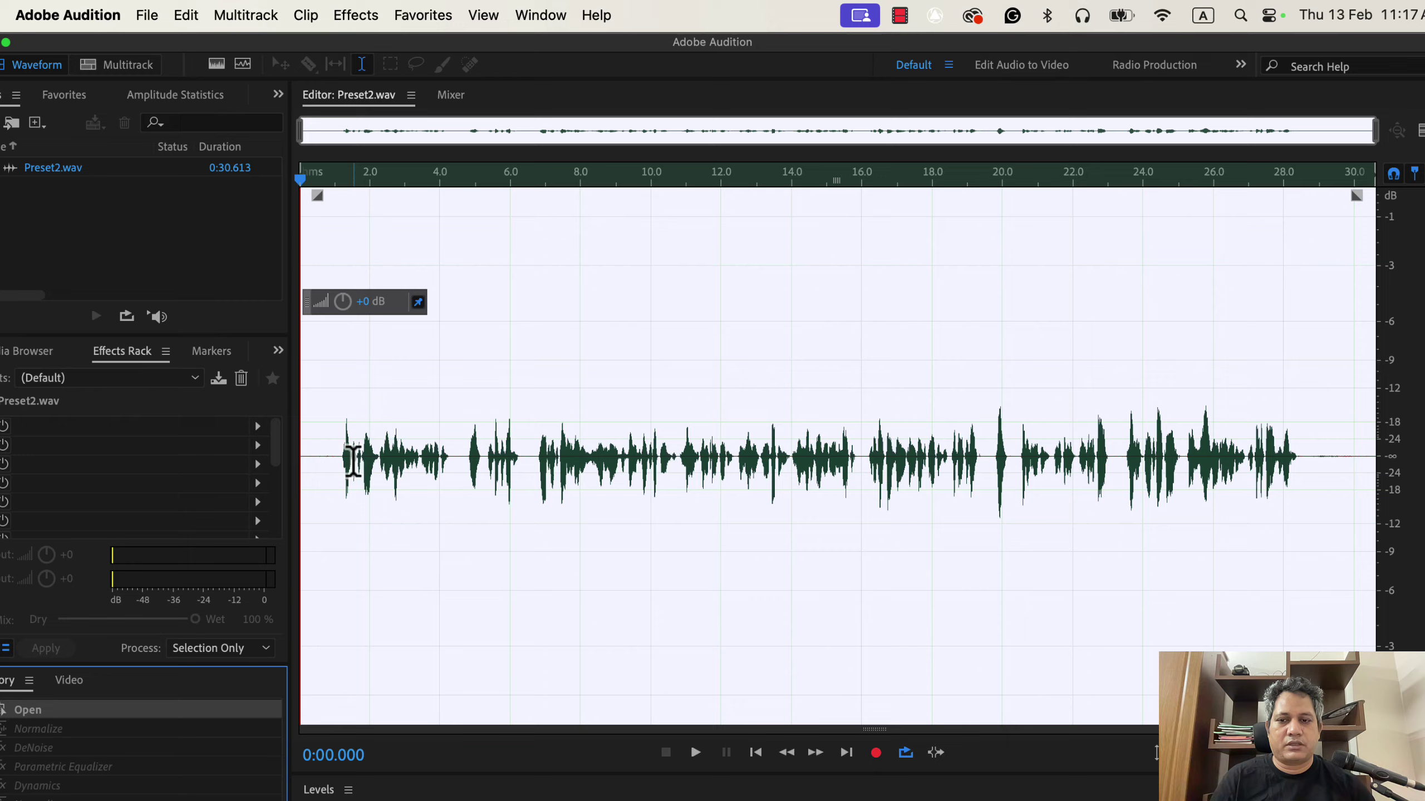
key(space)
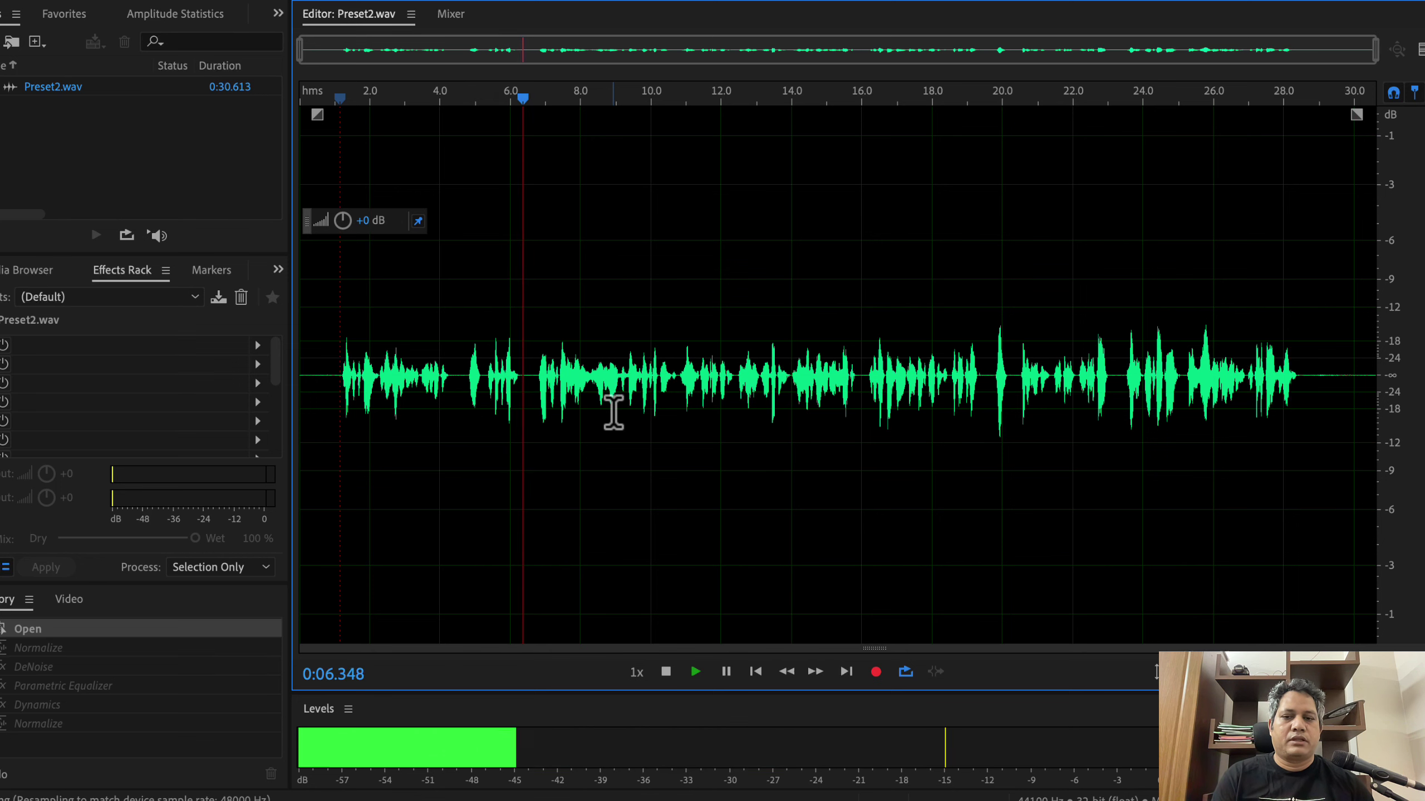
key(space)
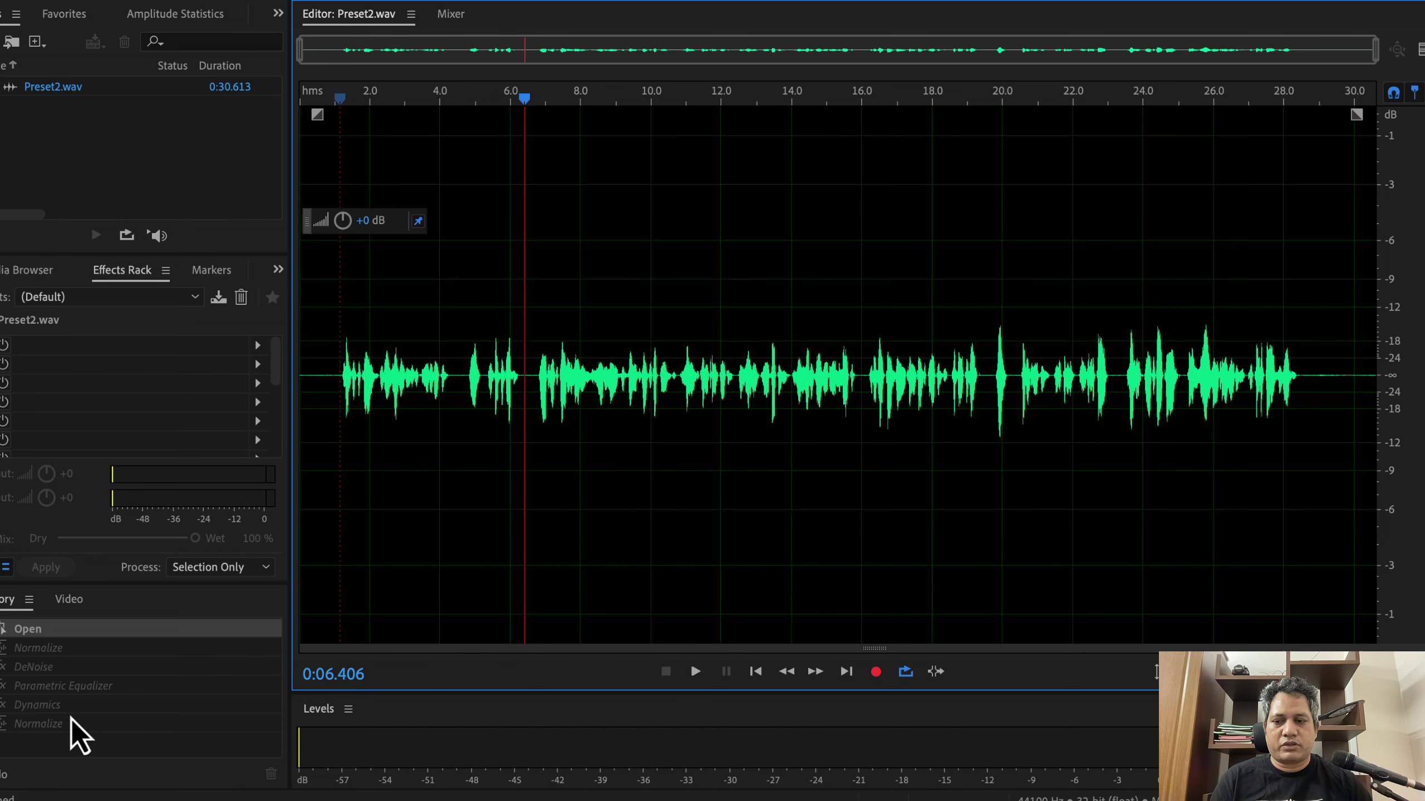
Restore the final Normalize history state and play the processed recording from near the start
click(49, 725)
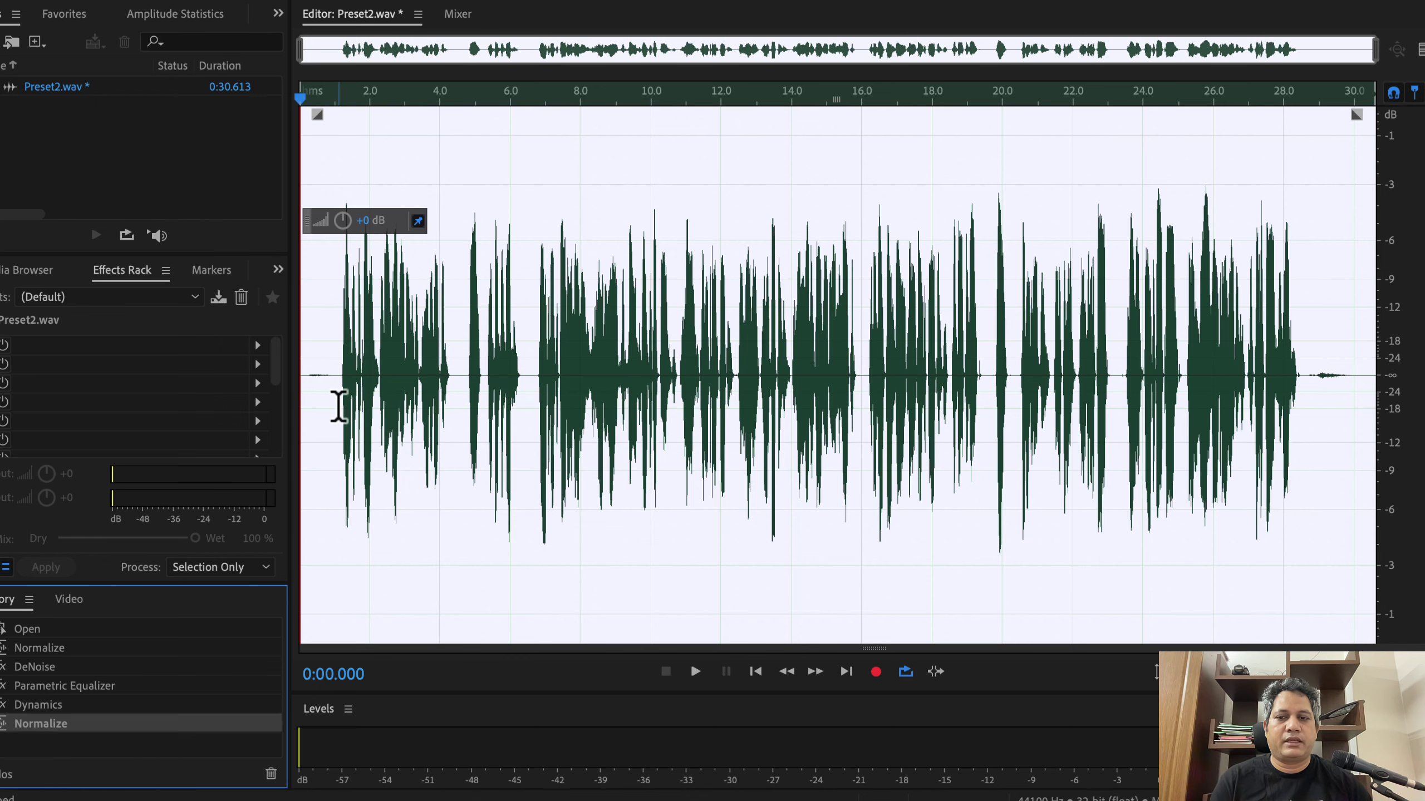
click(323, 349)
key(space)
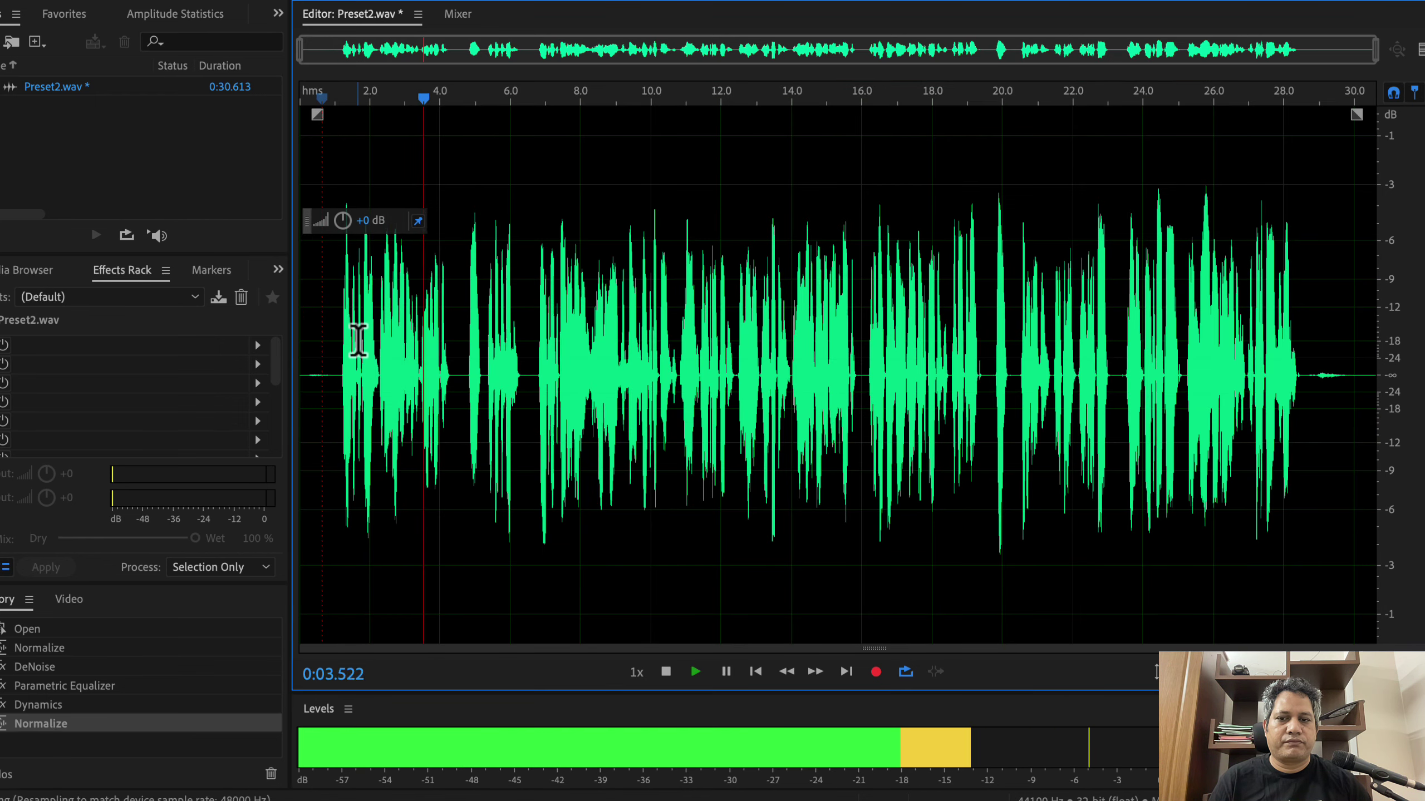
key(space)
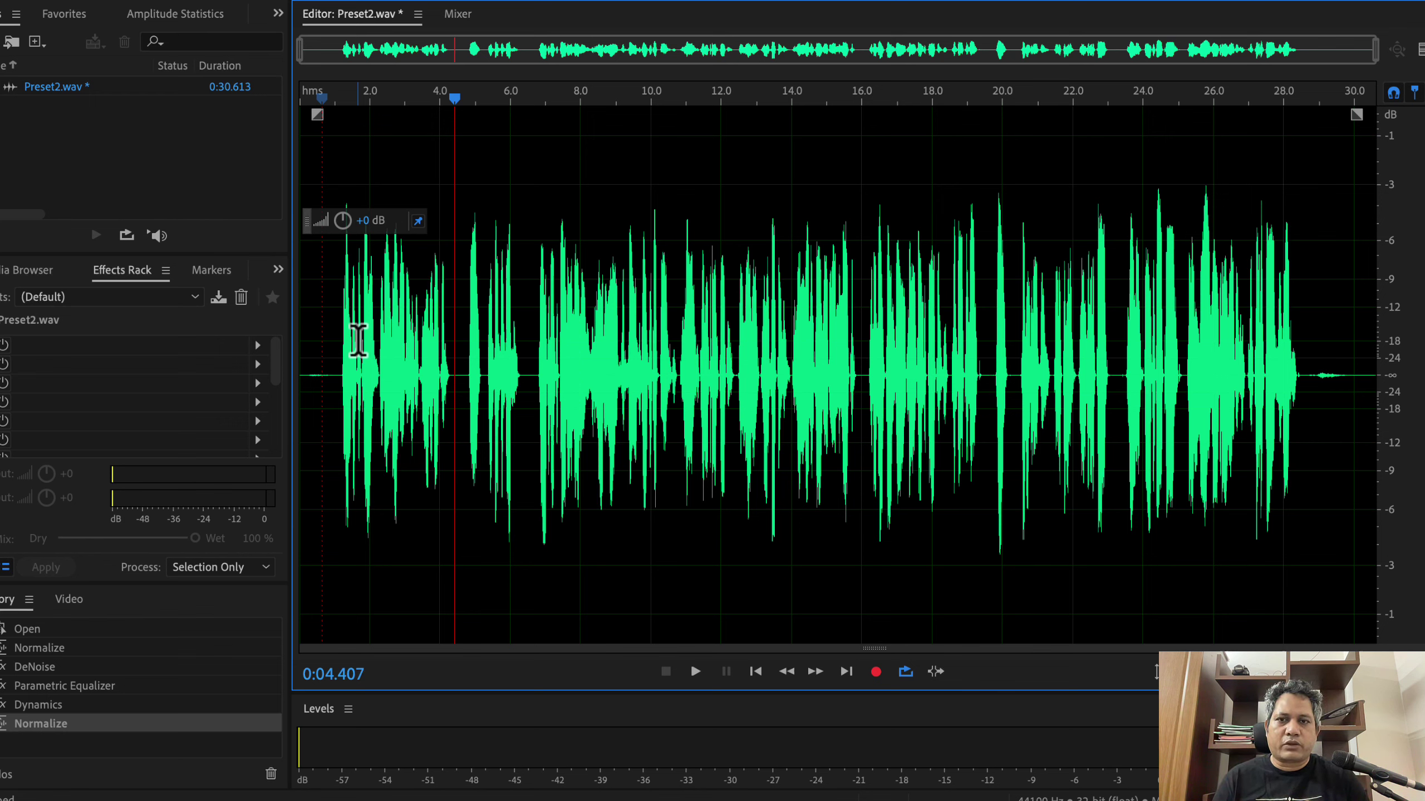
Switch to Chrome and review the list of voice presets on the Adobe Audition Presets product page
key(super+Tab)
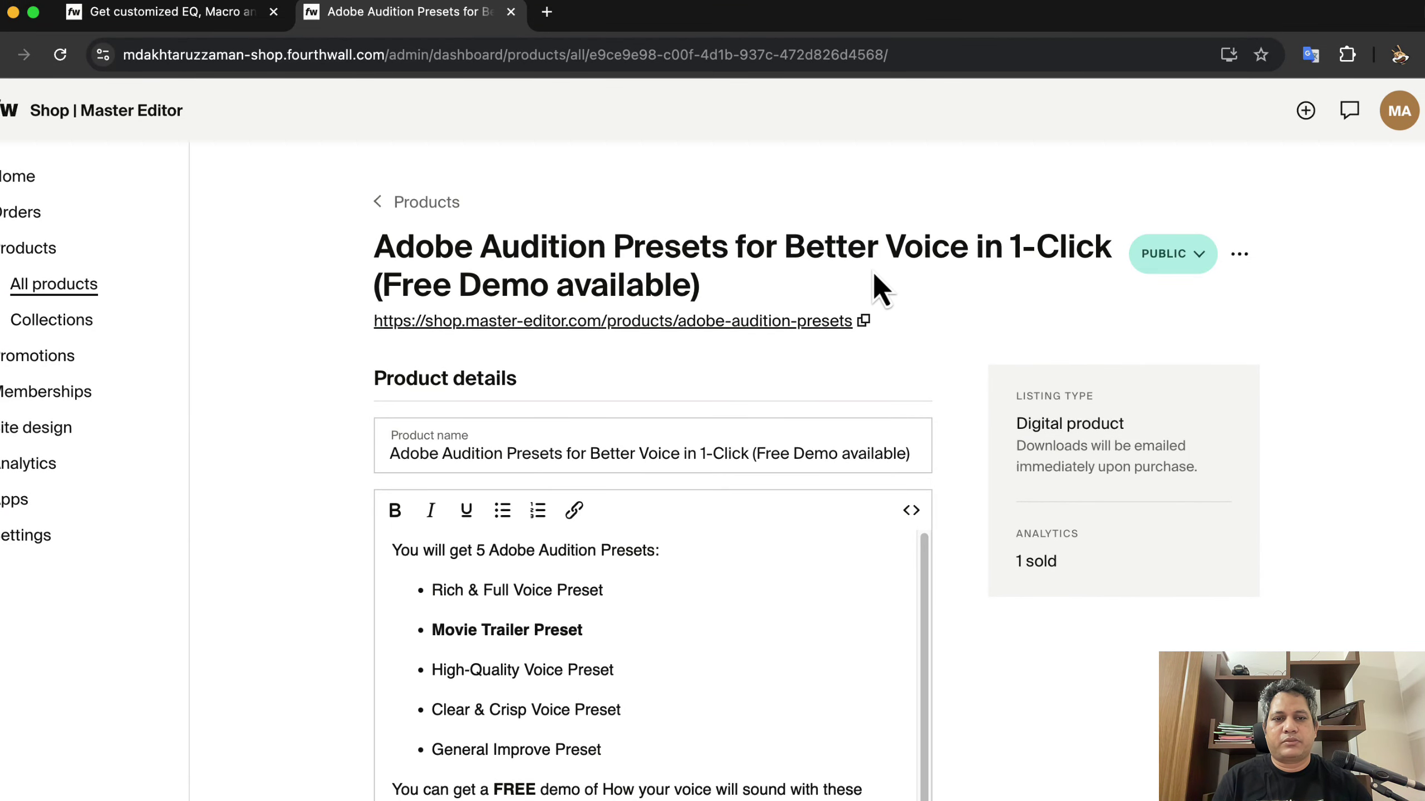
scroll(368, 450, down, 2)
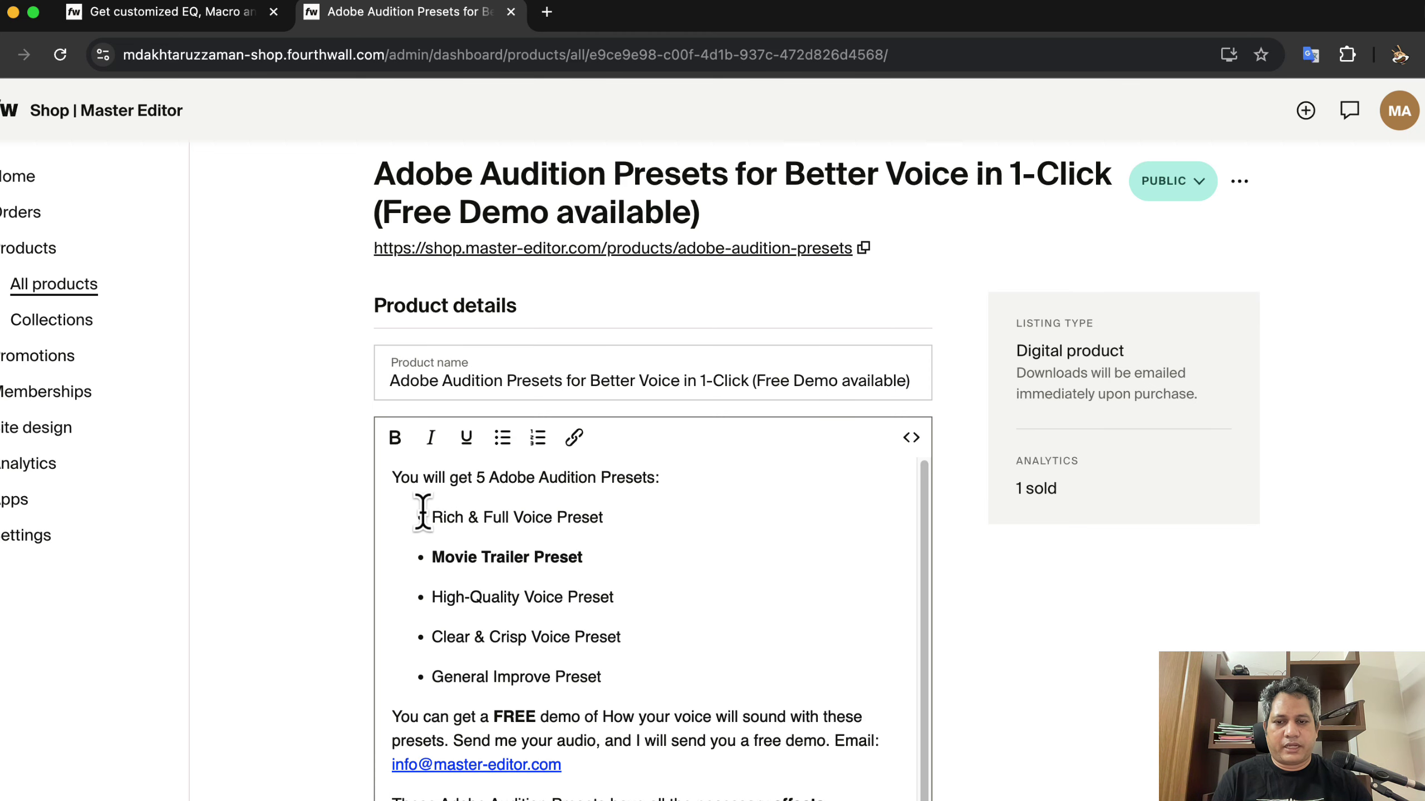
drag(465, 517, 604, 521)
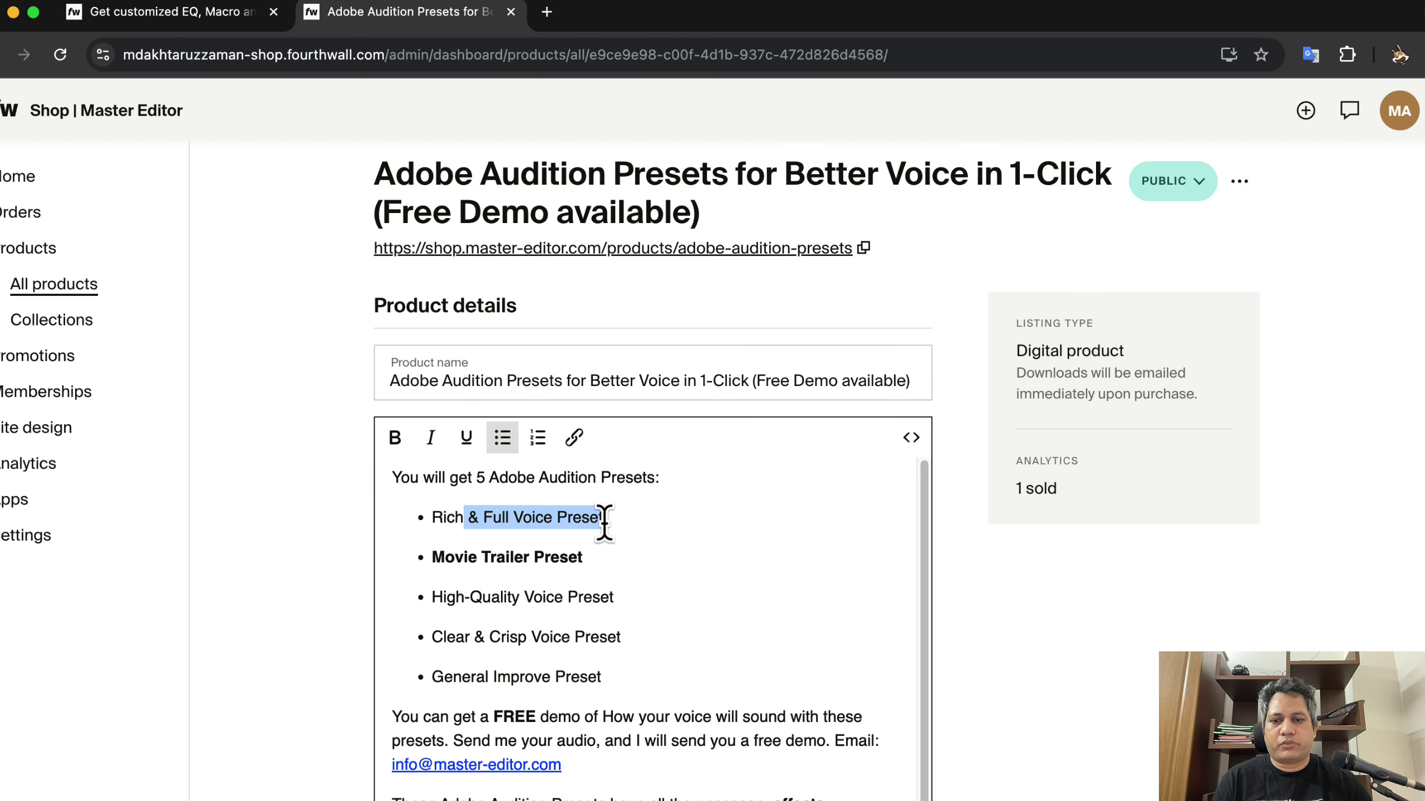
click(434, 553)
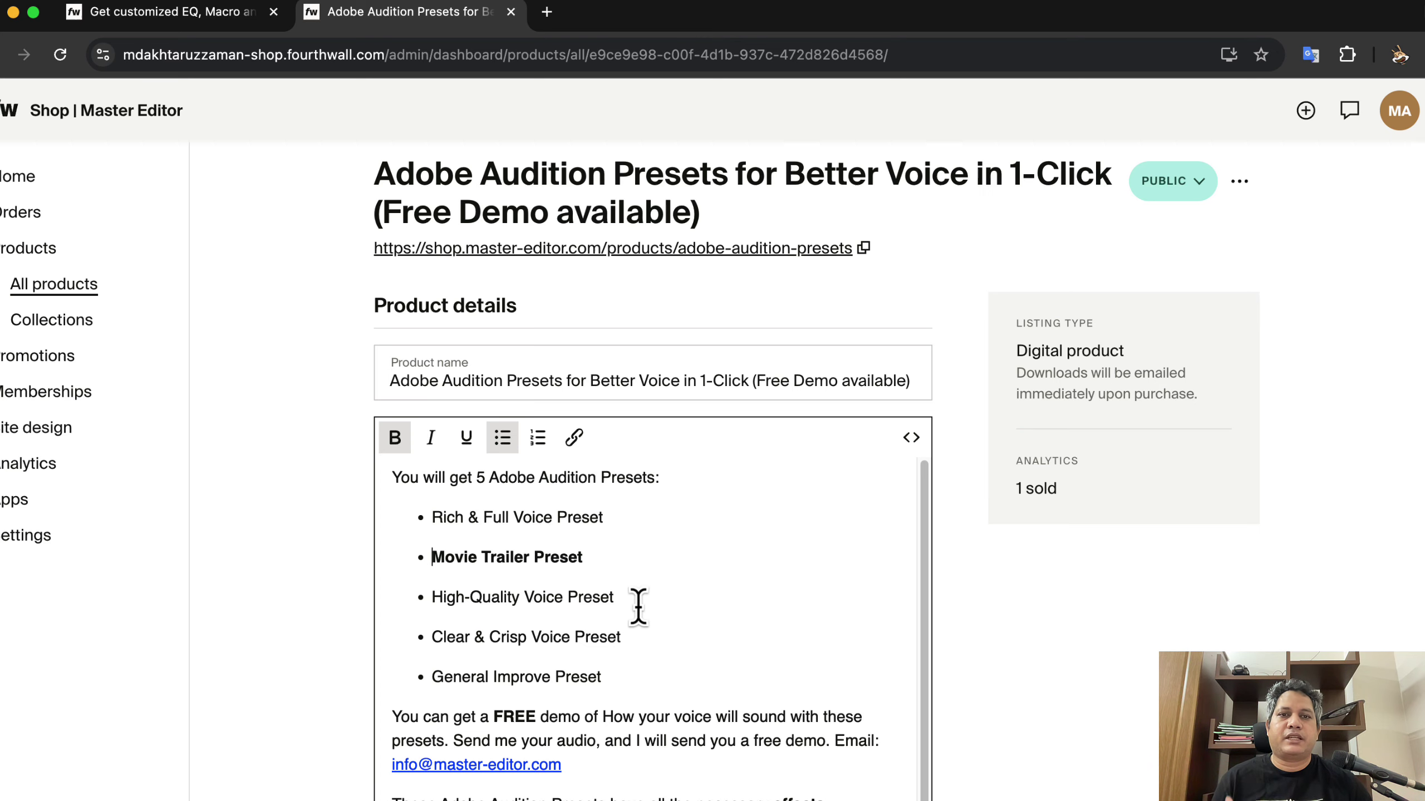
scroll(229, 569, down, 2)
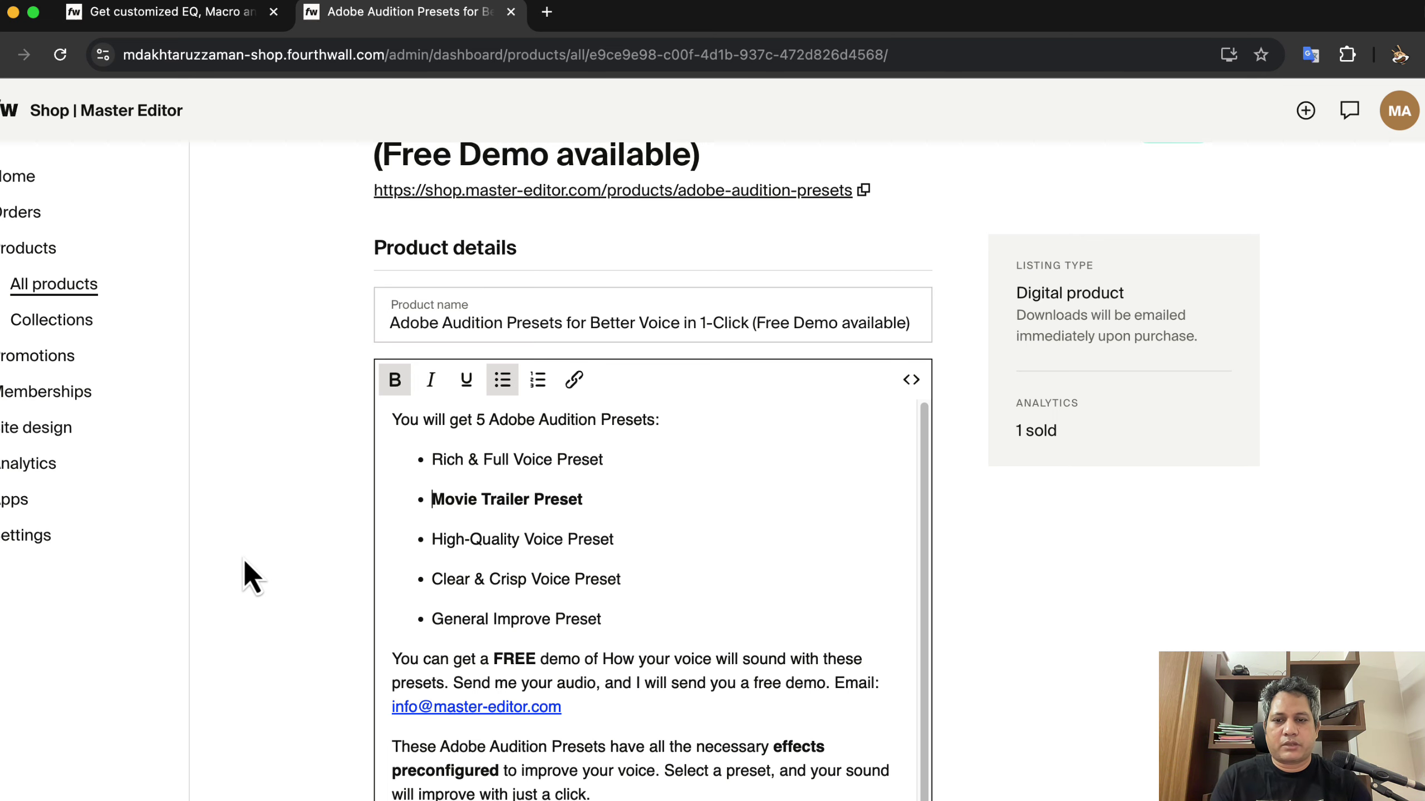
Switch to Finder, open the 2025-01-31 email screenshot from the Desktop folder, and highlight the comment about the clear preset
key(super+Tab)
key(super+Tab)
key(super+Tab)
key(super+Tab)
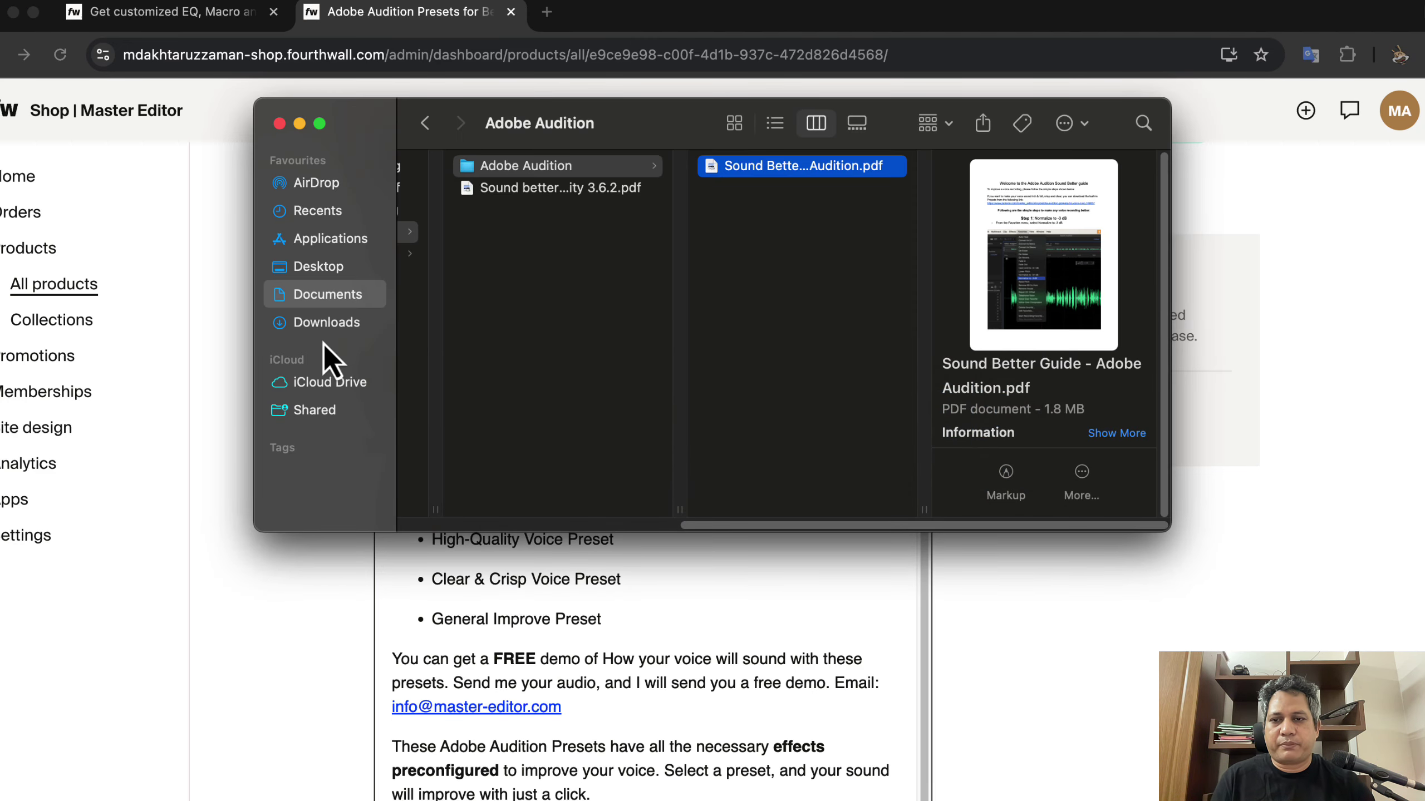
click(336, 267)
scroll(572, 332, down, 5)
scroll(566, 325, down, 4)
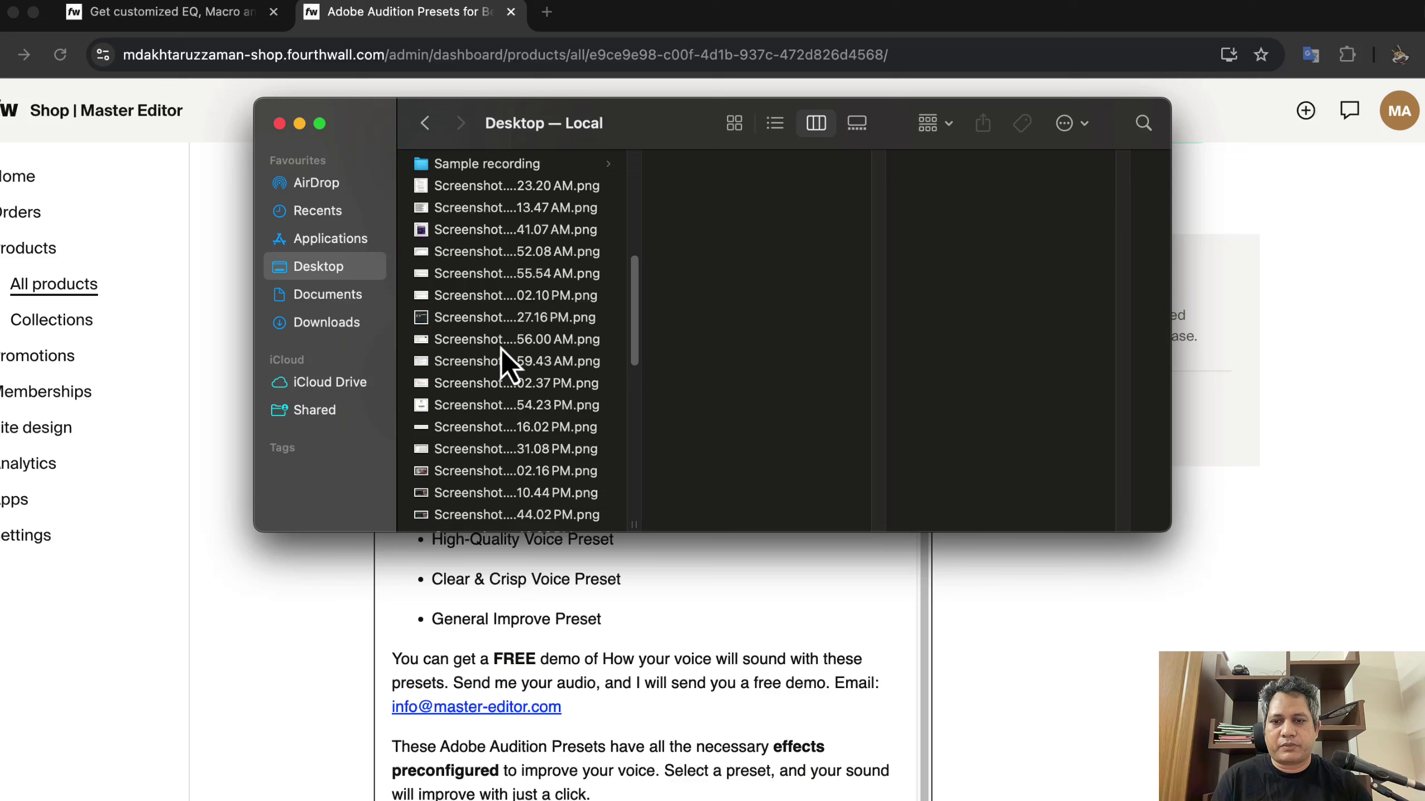
click(468, 373)
key(Down)
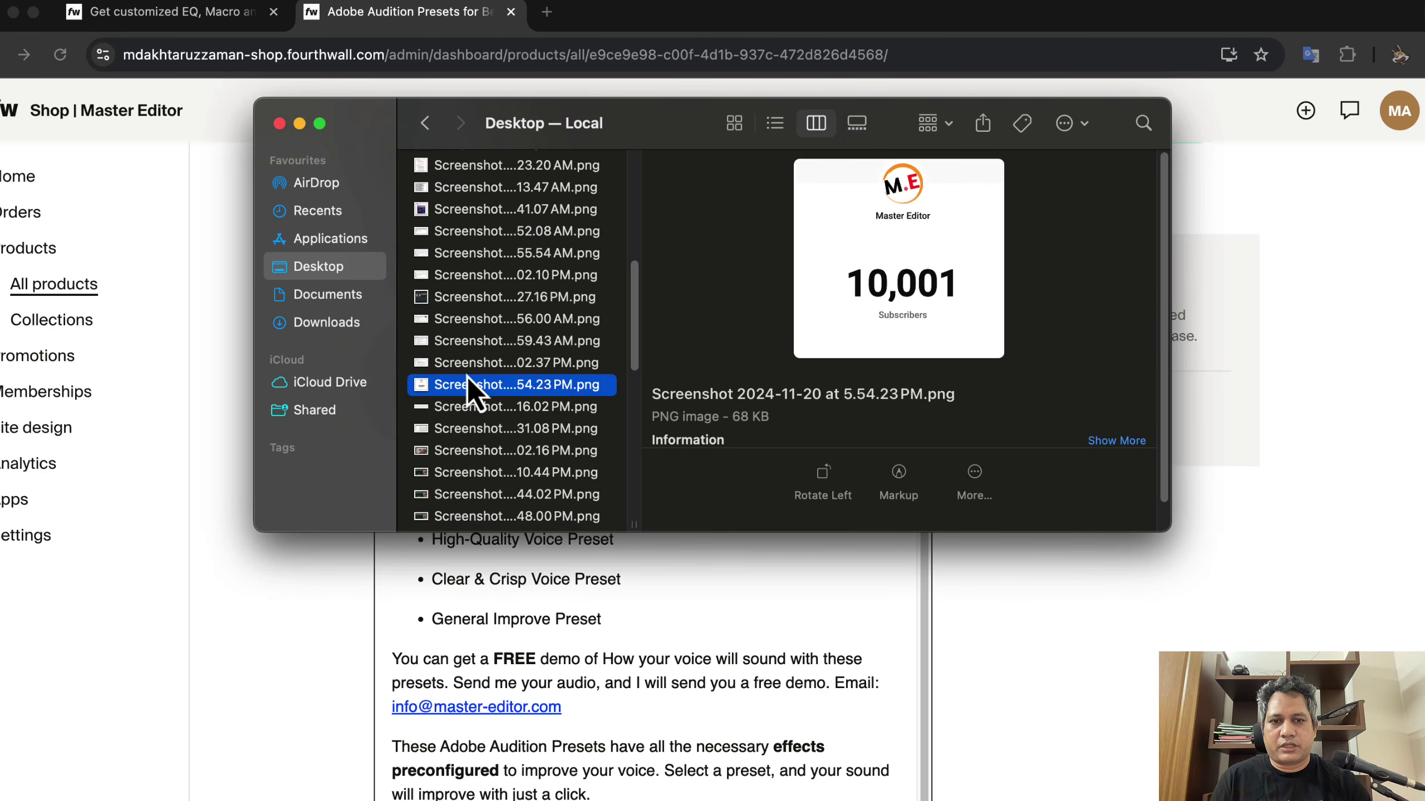
key(Down)
key(super+Tab)
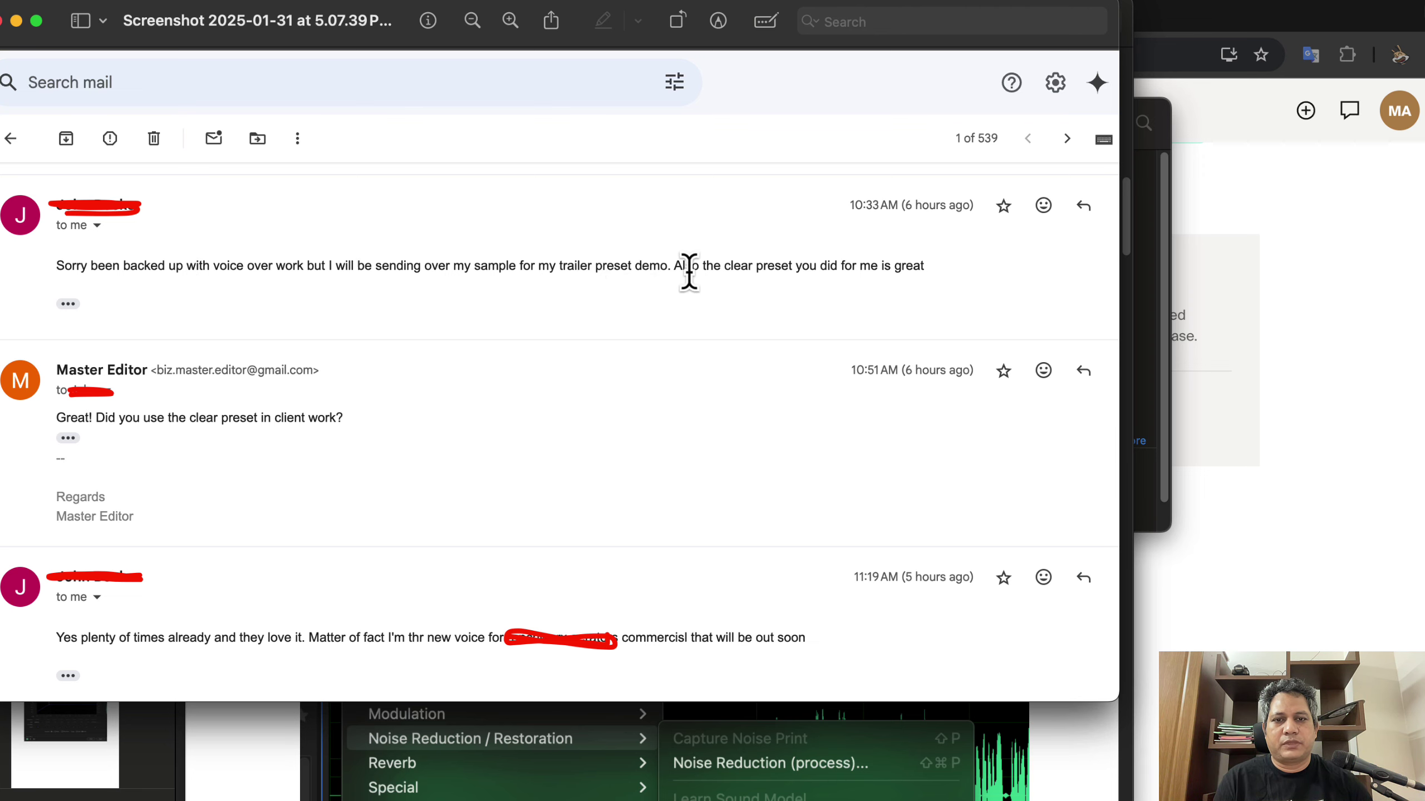
drag(653, 267, 801, 267)
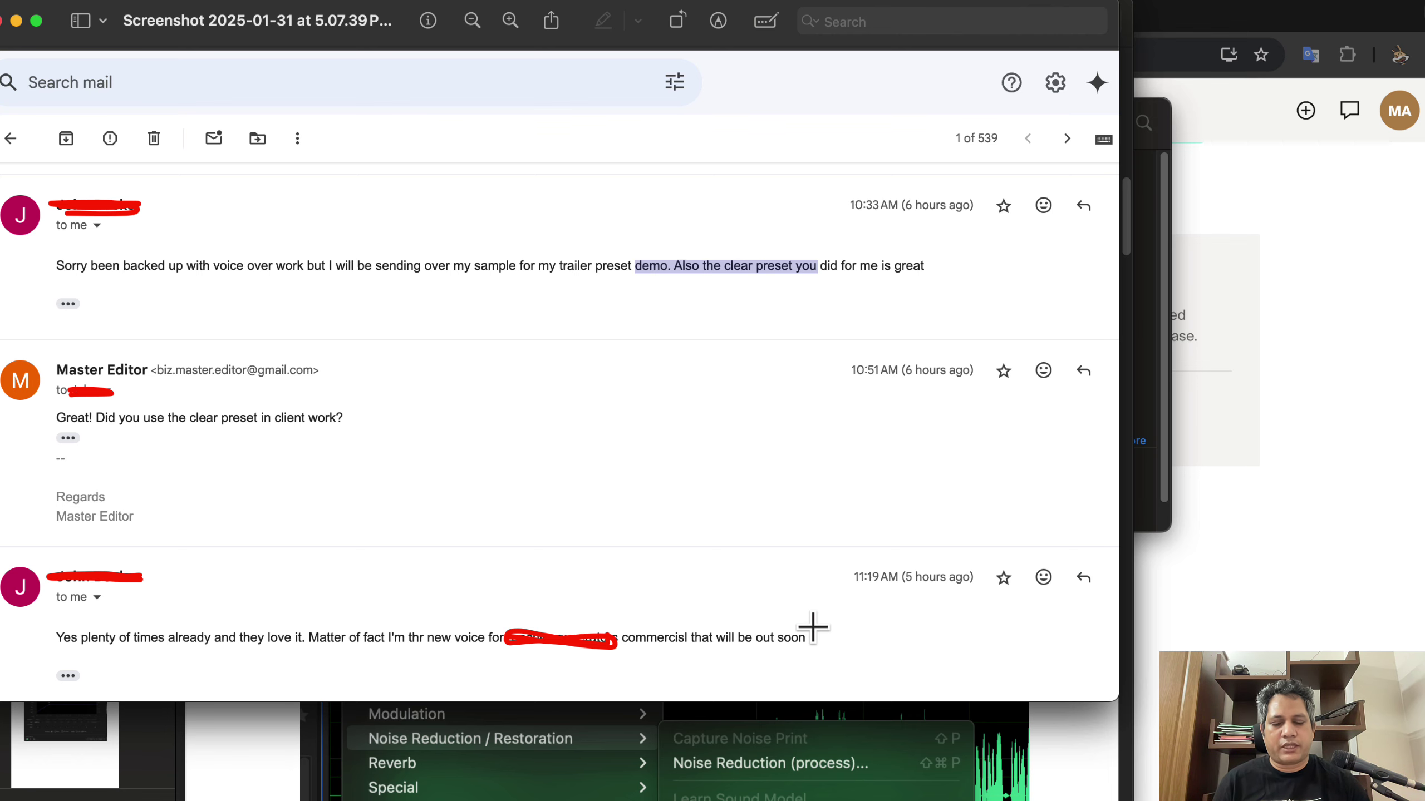
Switch back to Chrome and highlight the title of the customized EQ, Macro and Preset product
key(super+Tab)
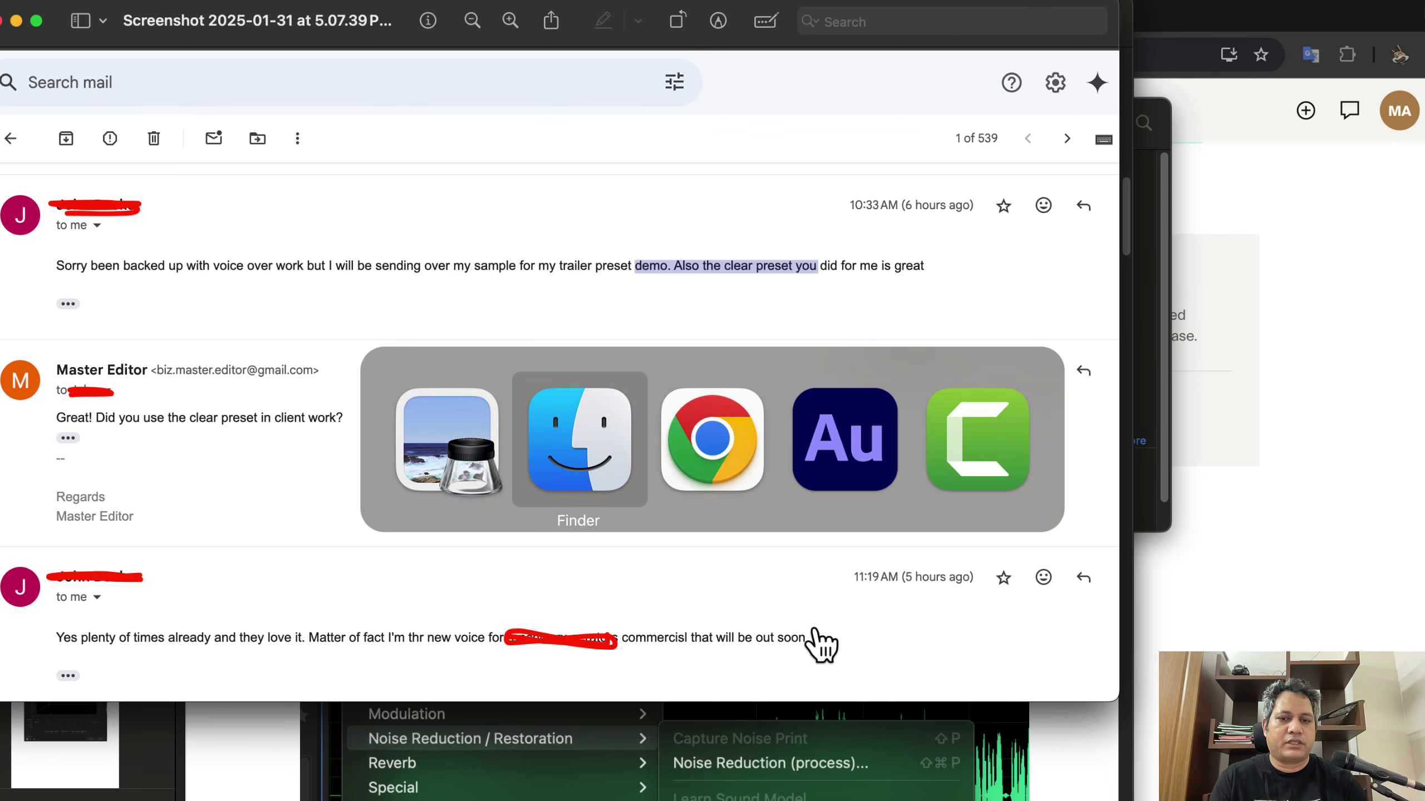
key(super+Tab)
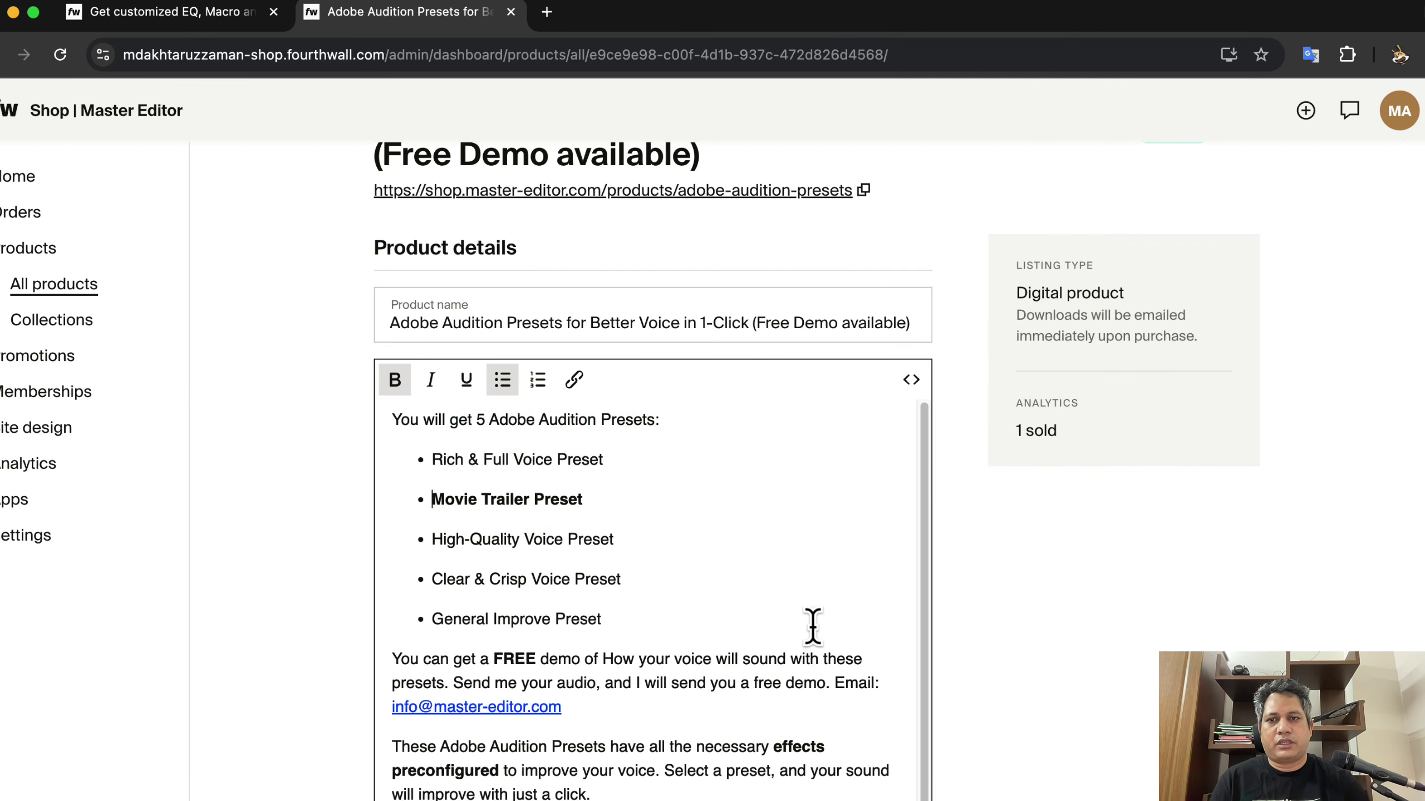
click(201, 18)
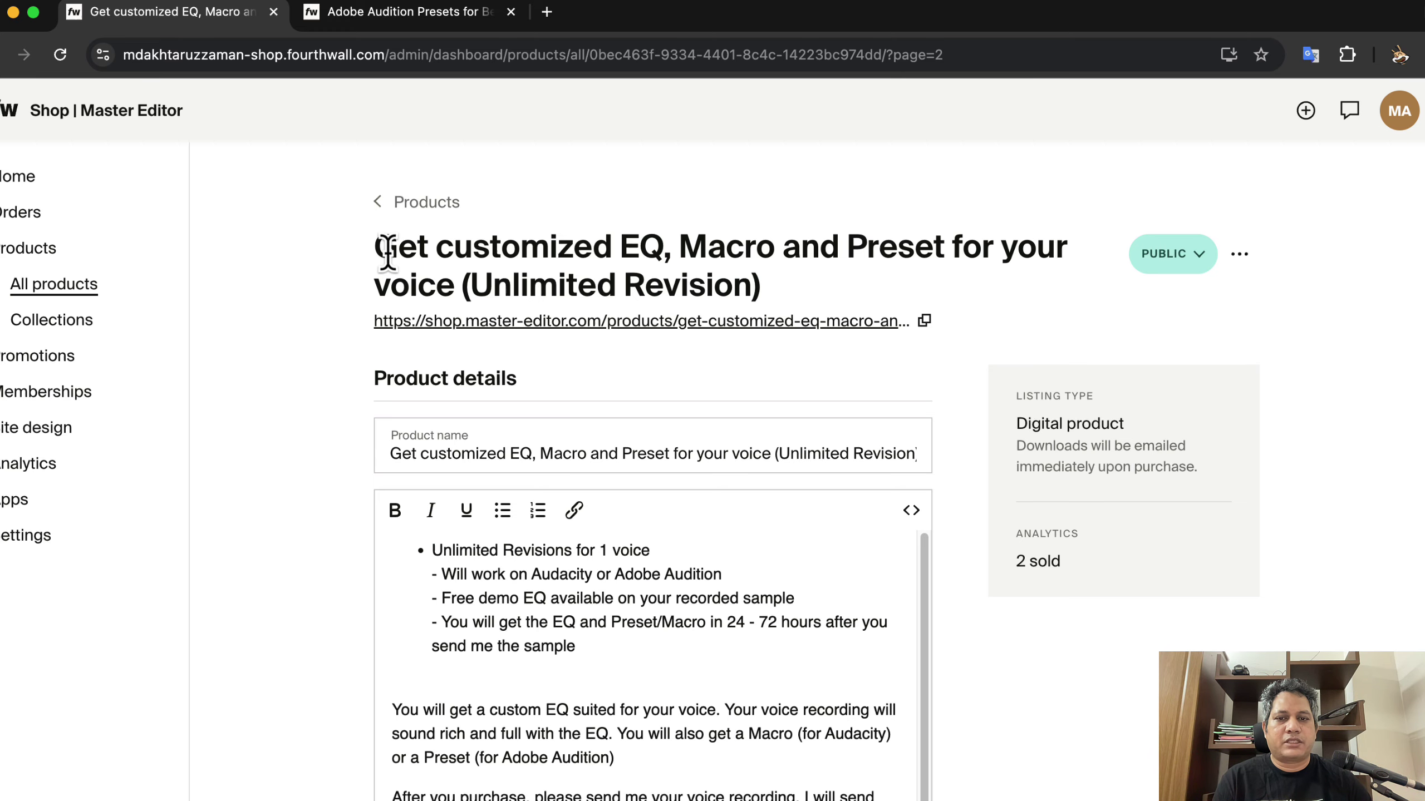
drag(387, 252, 868, 274)
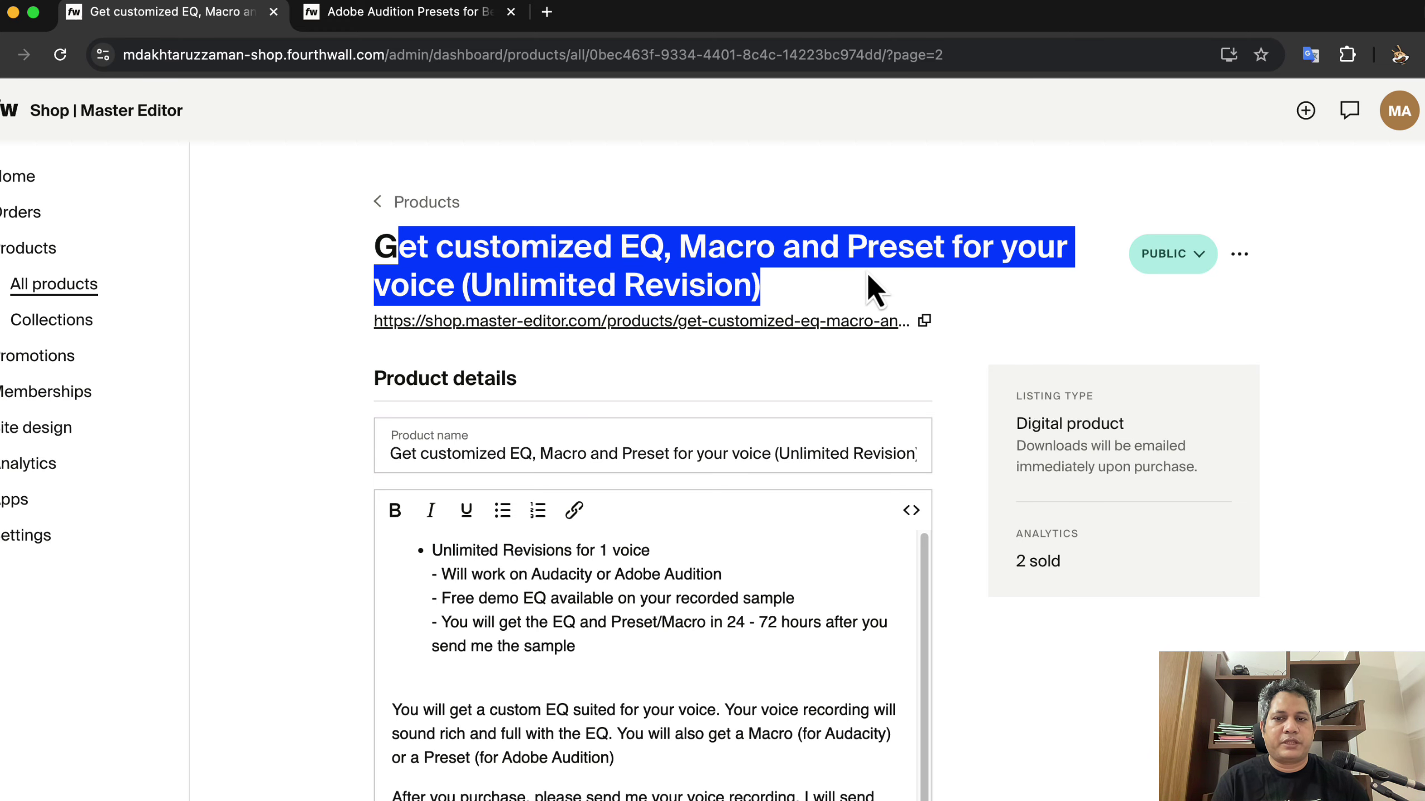
click(272, 274)
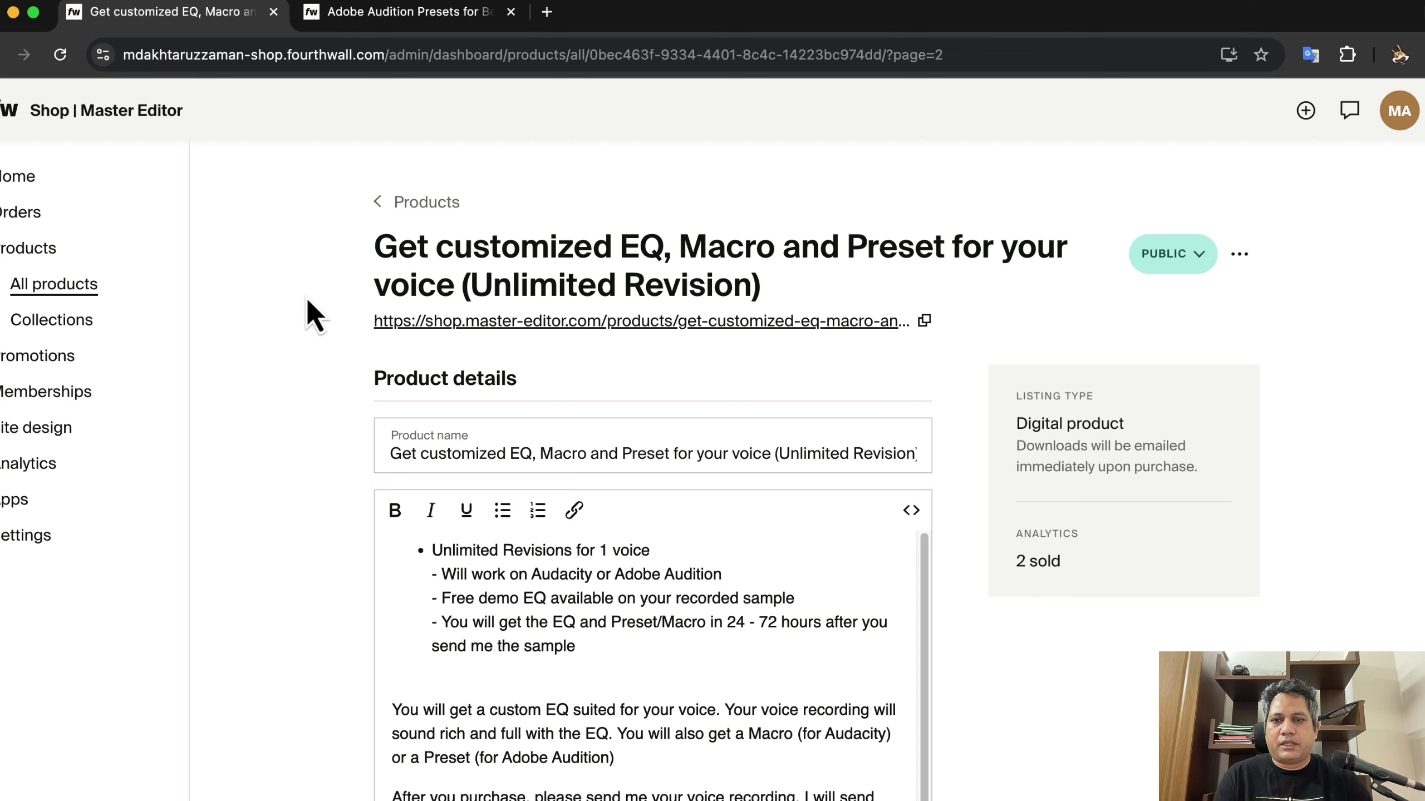
Copy the customized EQ product's shop link, open it in a new browser tab, and highlight the product's price
click(924, 322)
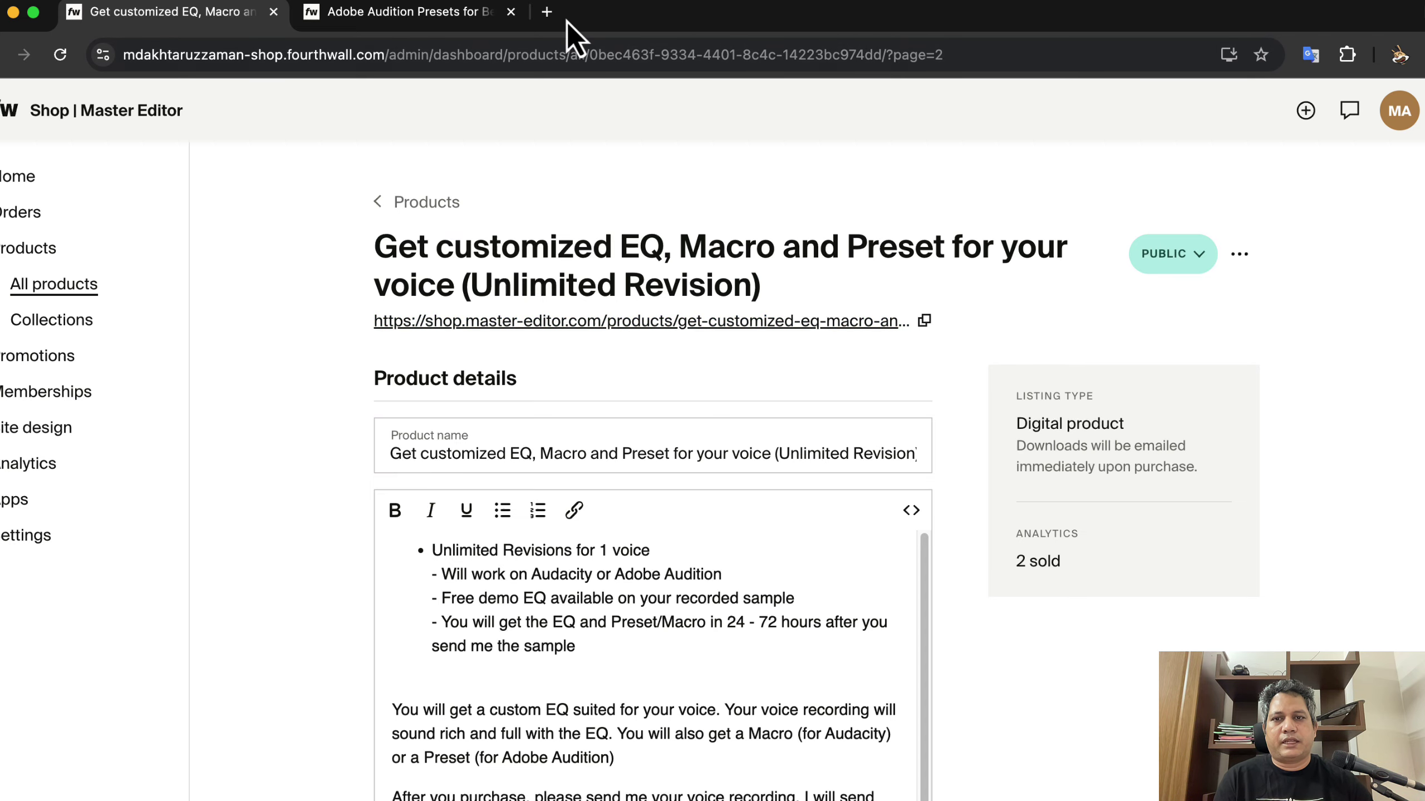
click(547, 13)
text(https://shop.master-editor.com/products/get-customized-eq-macro-and-preset-for-your-voice-unlimited-revision)
key(Return)
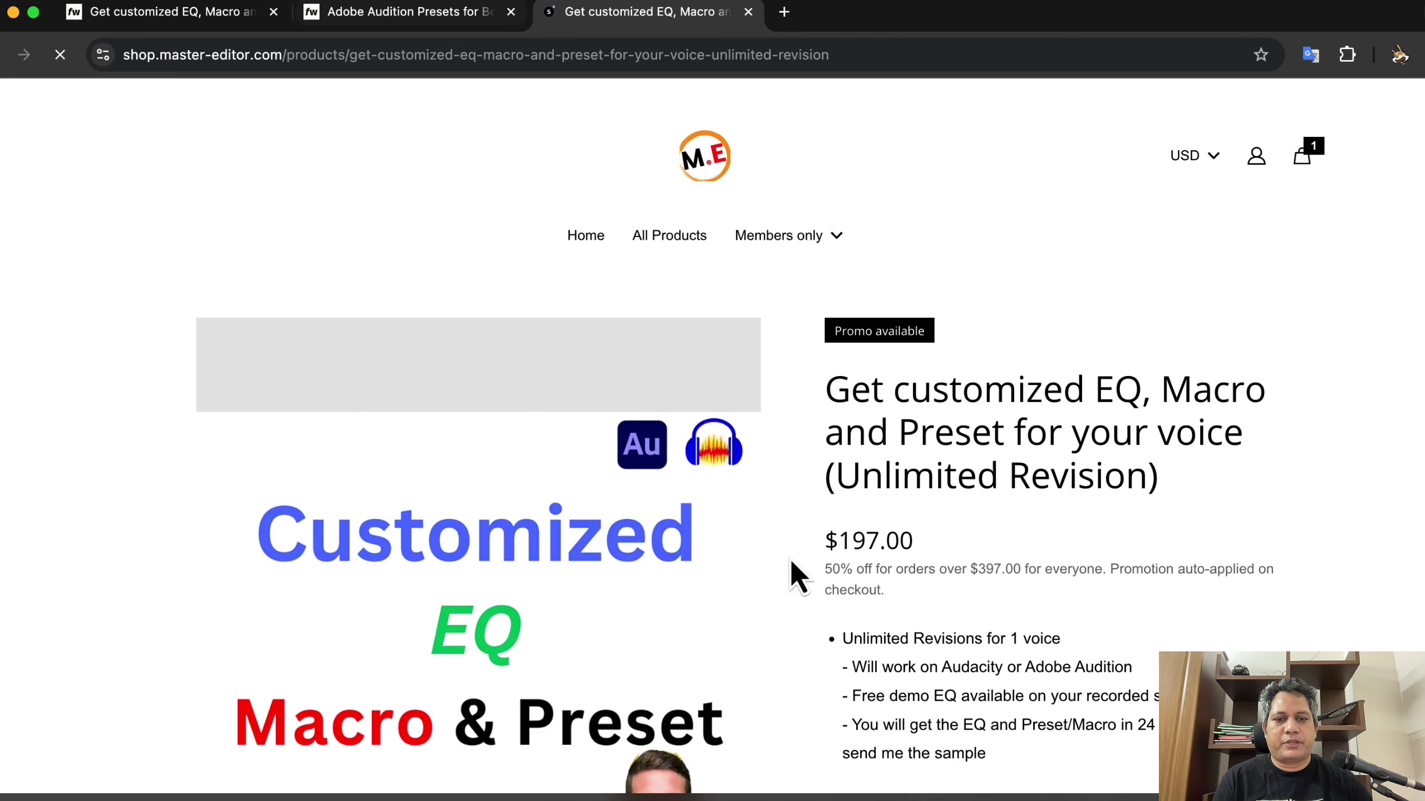
drag(838, 541, 908, 542)
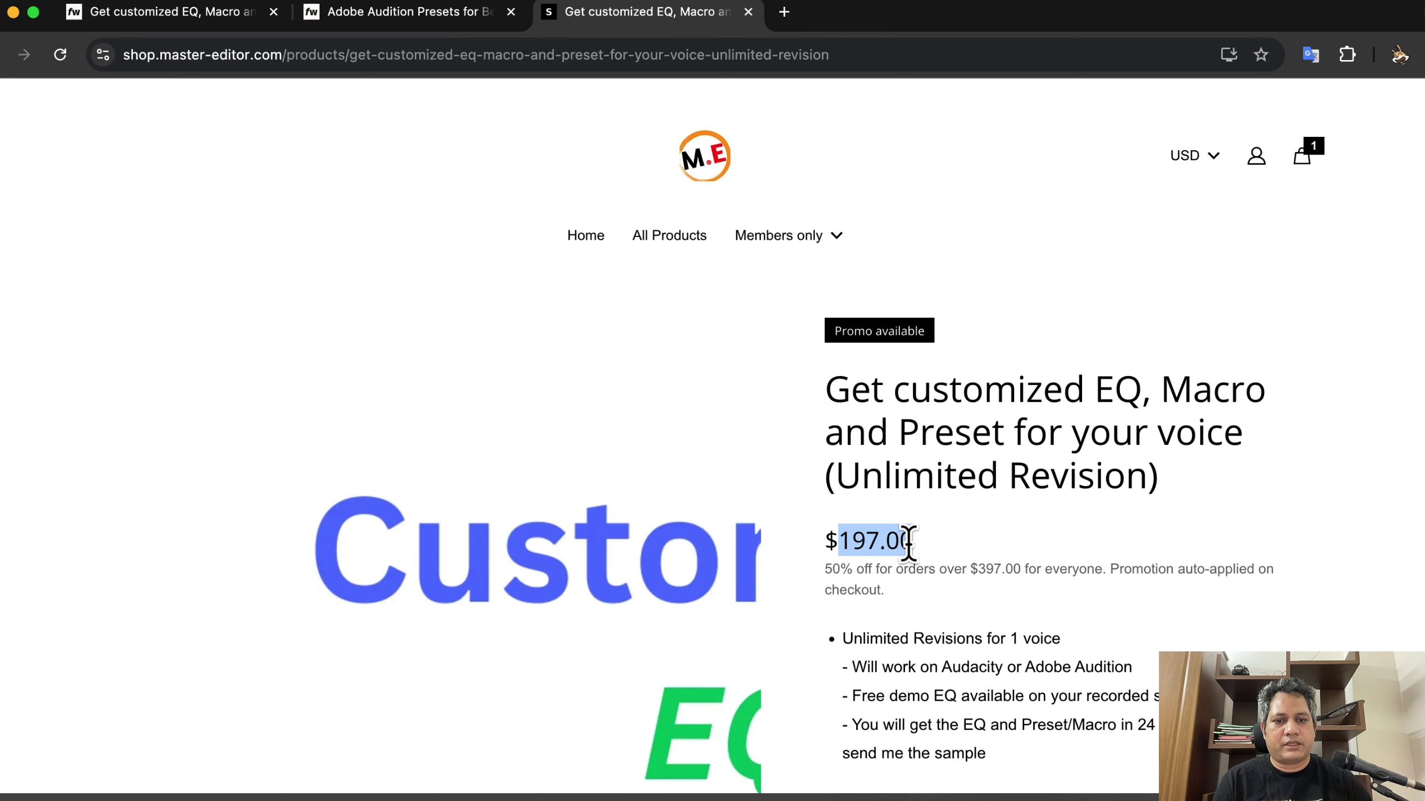
Open the Adobe Audition Presets product's shop page in a new browser tab and highlight the product's price
scroll(911, 581, down, 3)
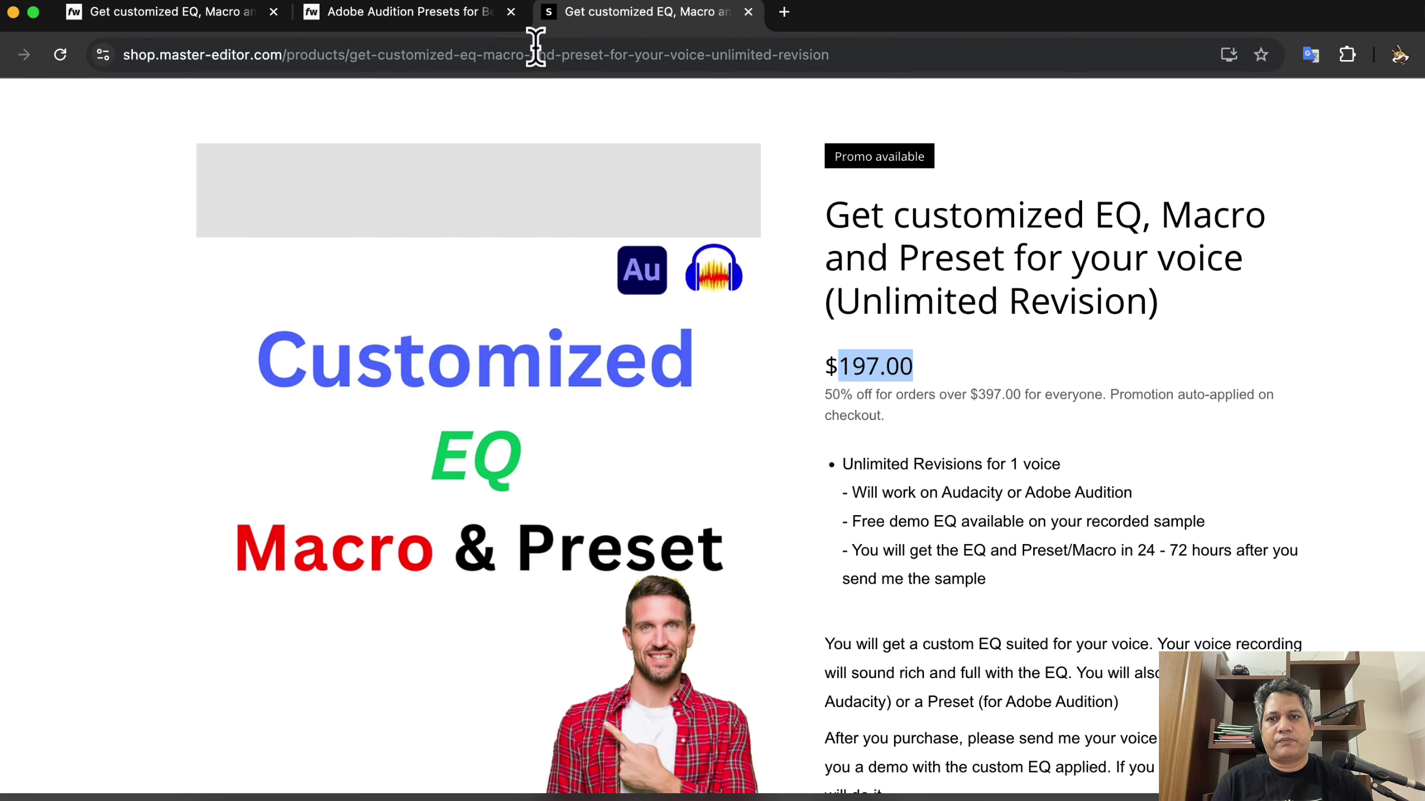
click(424, 27)
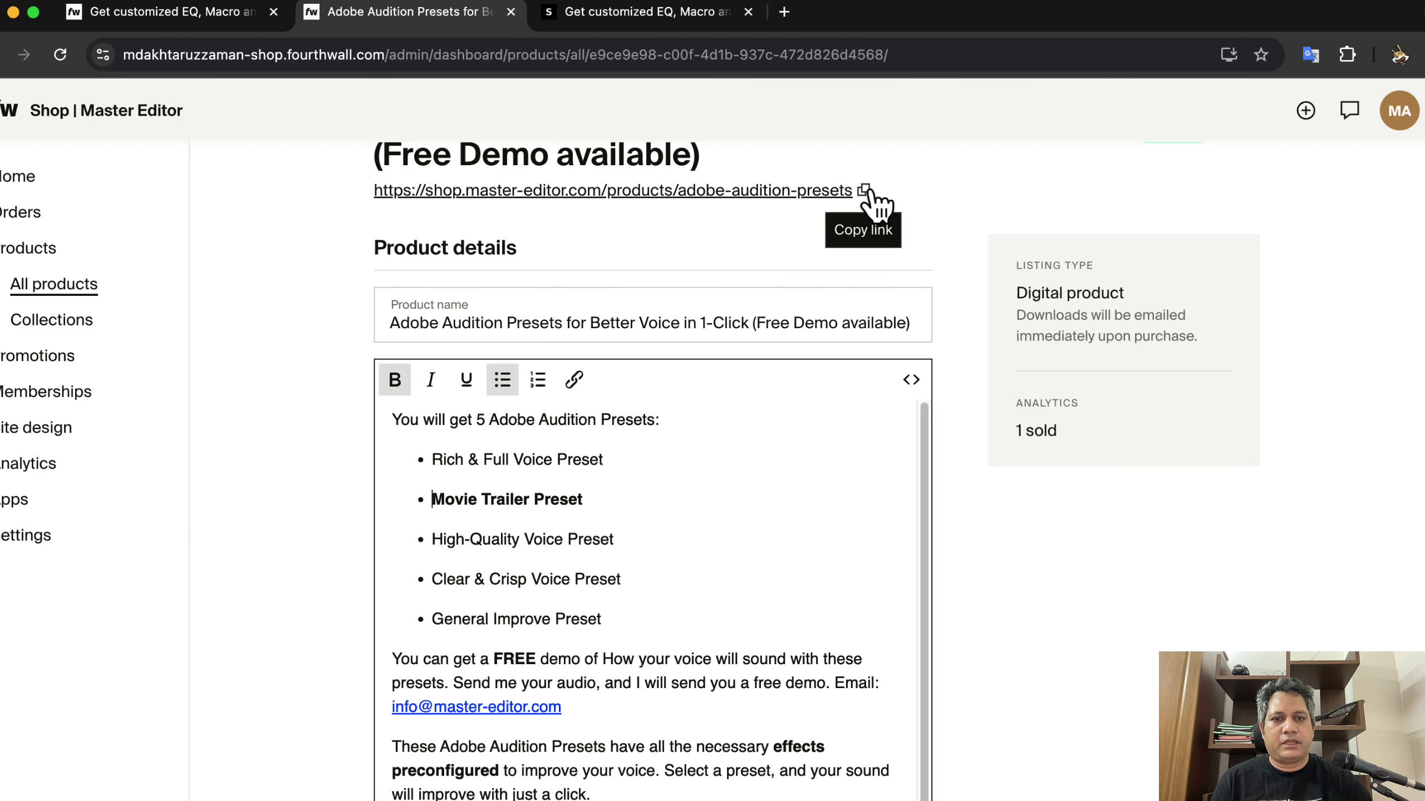
click(786, 192)
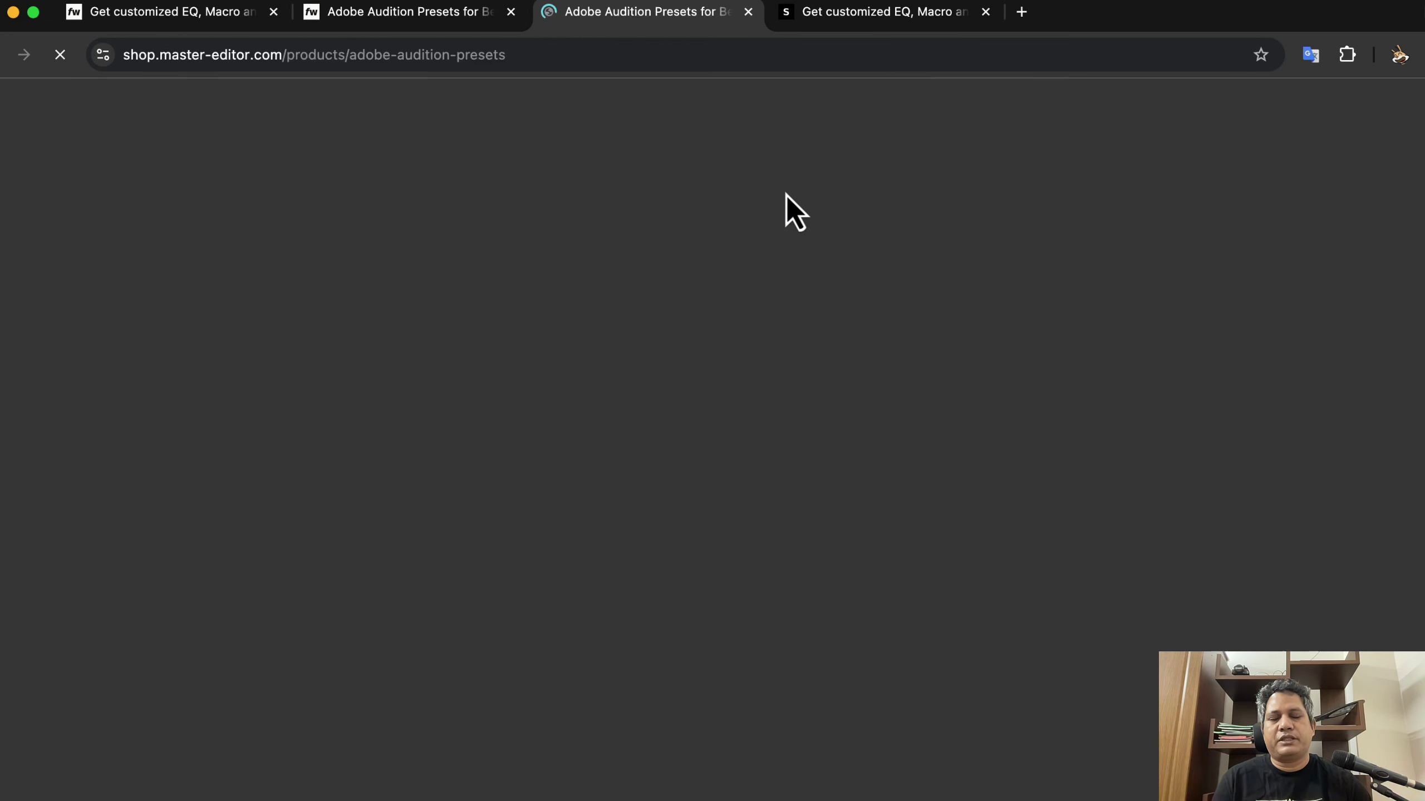
scroll(1185, 460, down, 3)
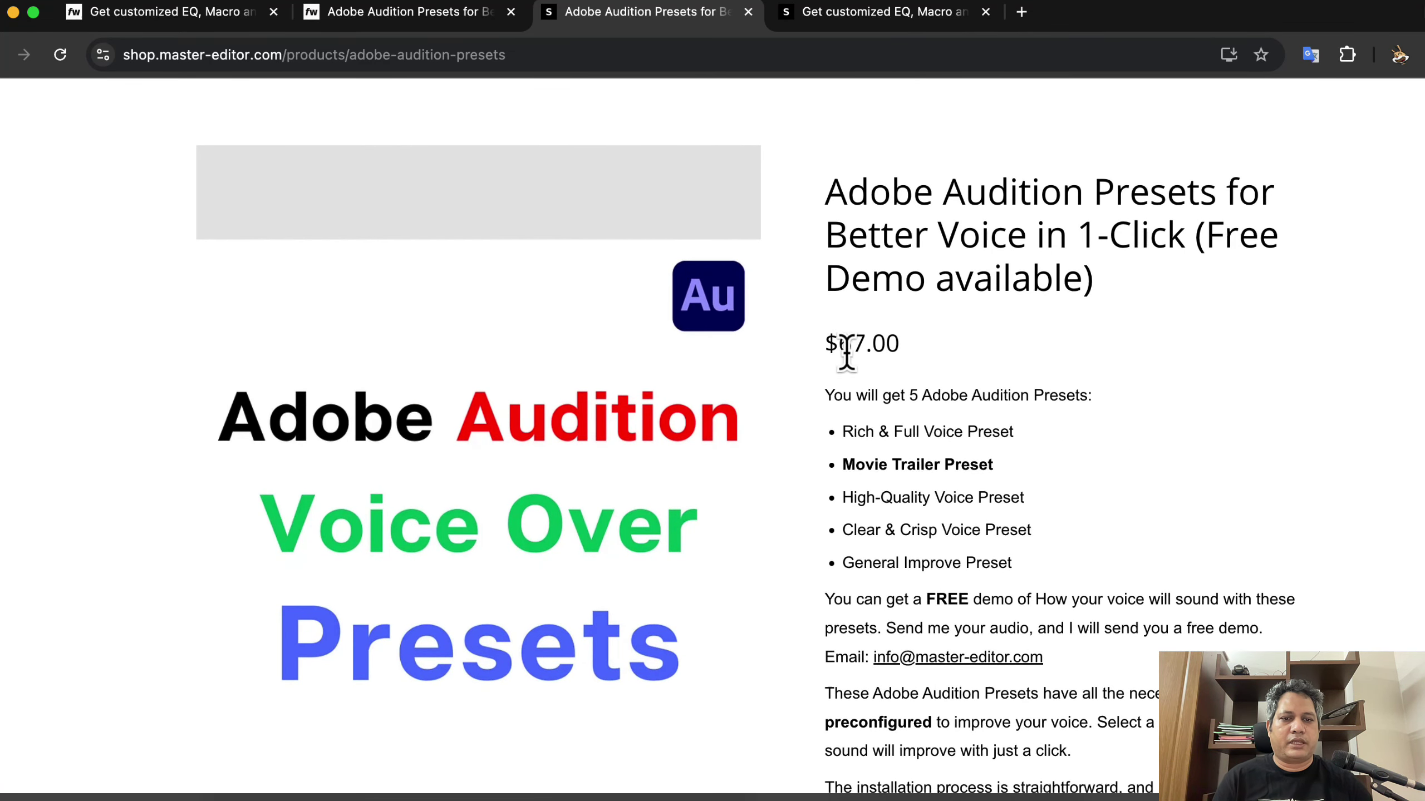
drag(838, 343, 905, 347)
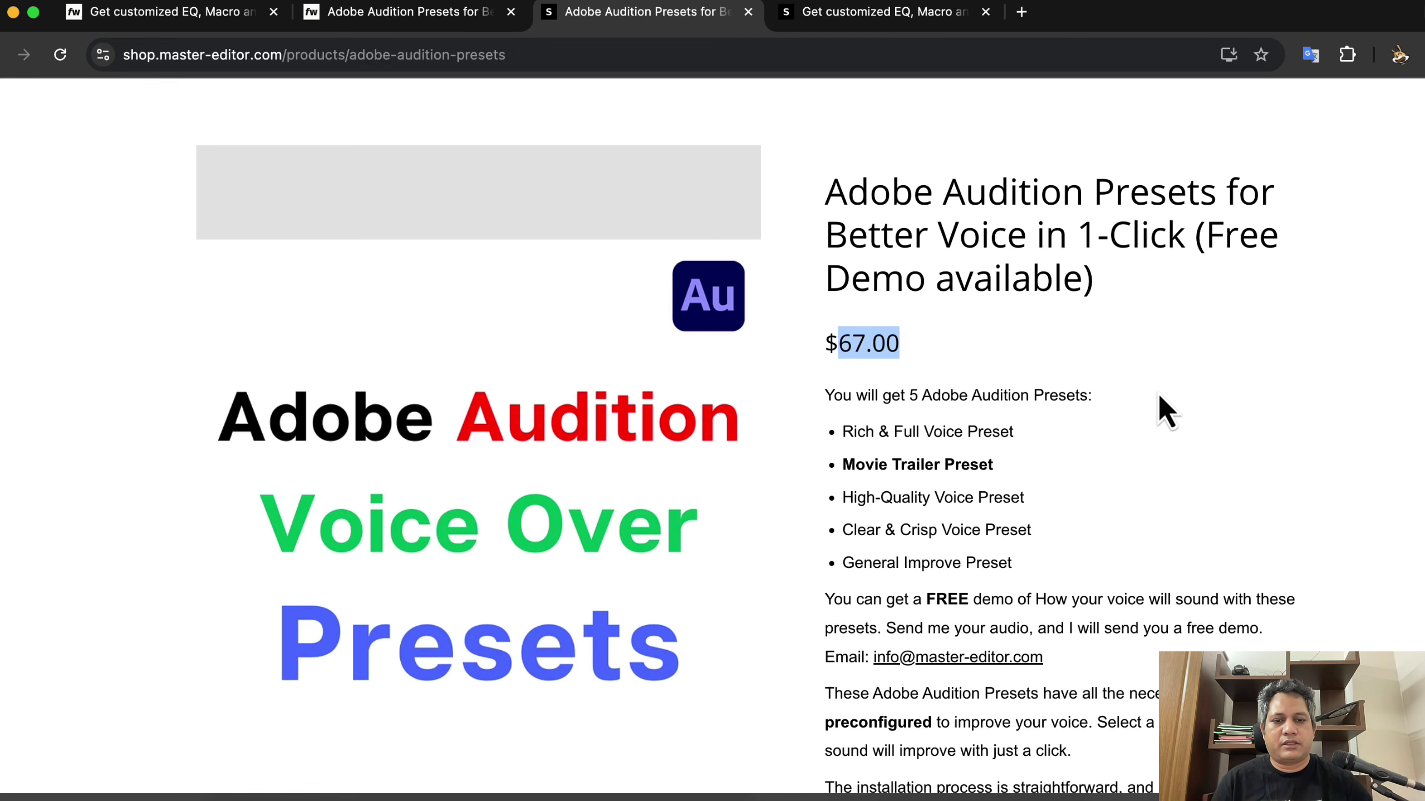
Review the Adobe Audition Presets product description, then return to the customized EQ, Macro and Preset shop page
scroll(1116, 441, down, 5)
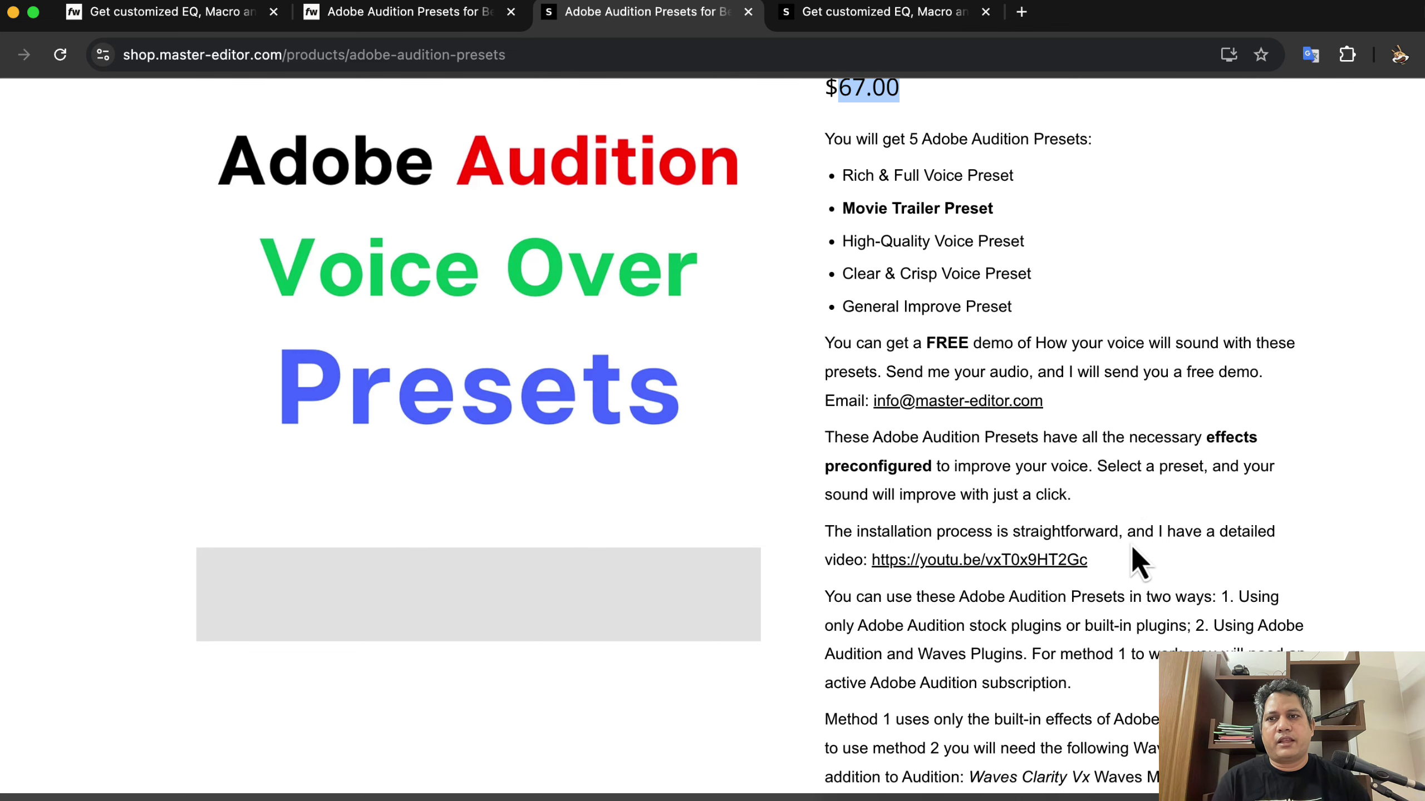
scroll(1125, 532, up, 10)
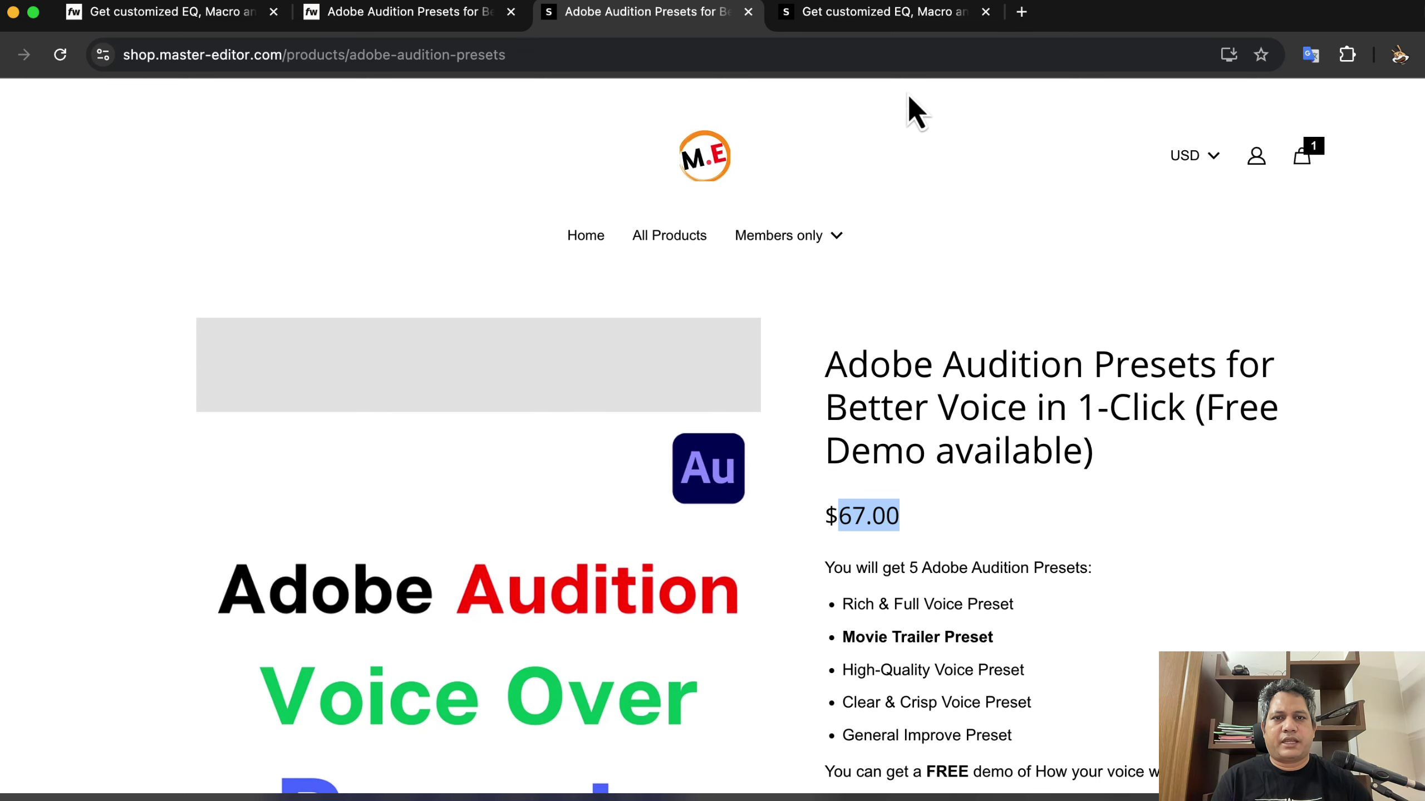
click(882, 16)
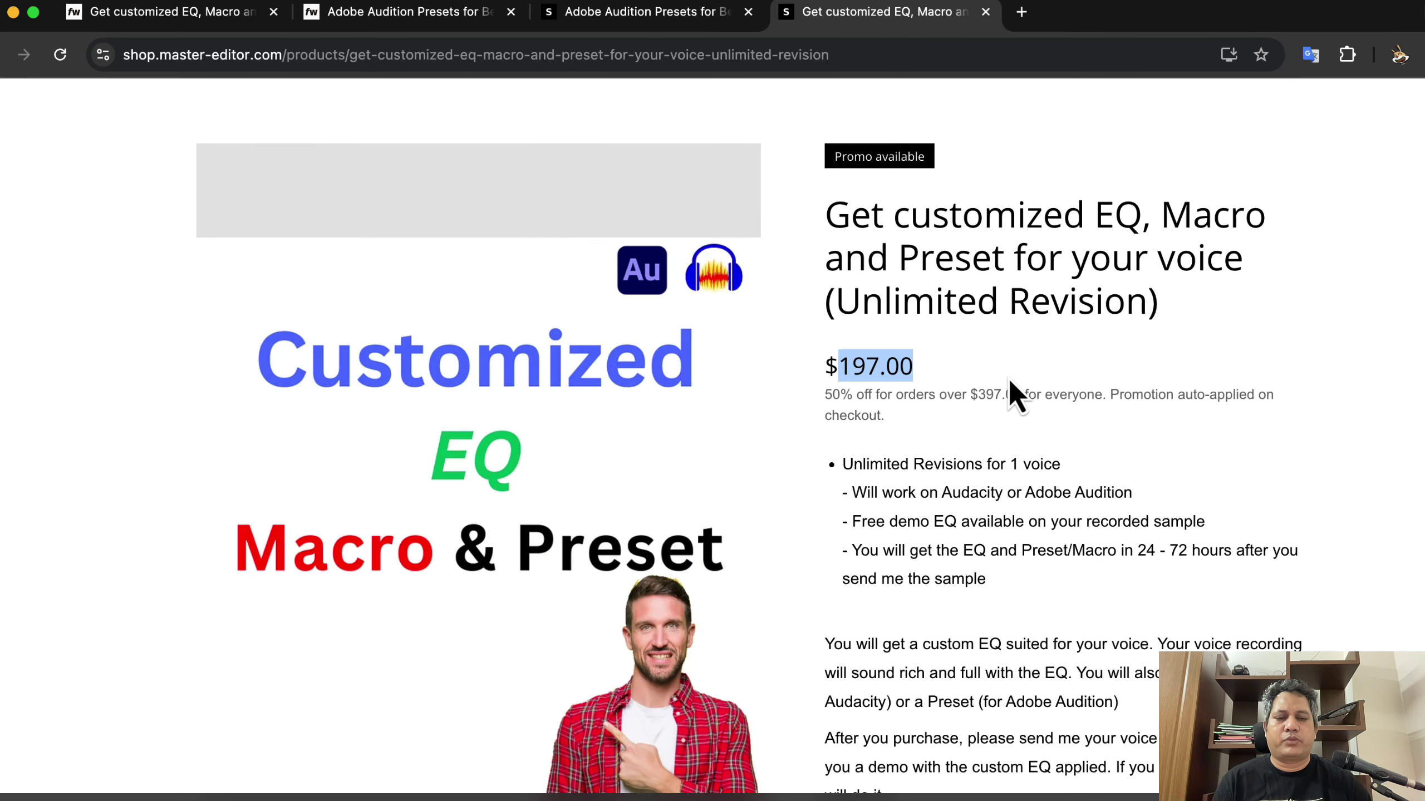